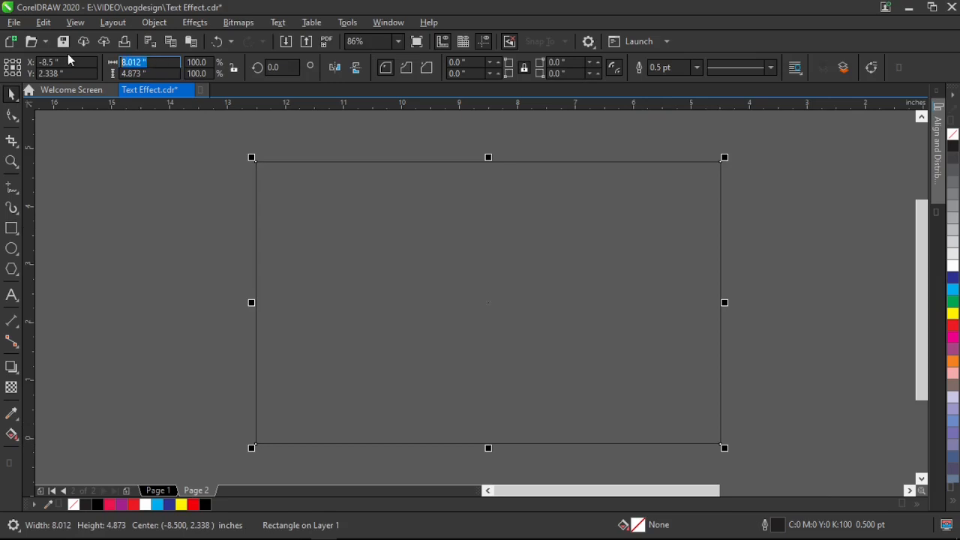
Step: Resize the selected rectangle to 8 inches wide by 5 inches high
{"action": "key", "text": "Tab"}
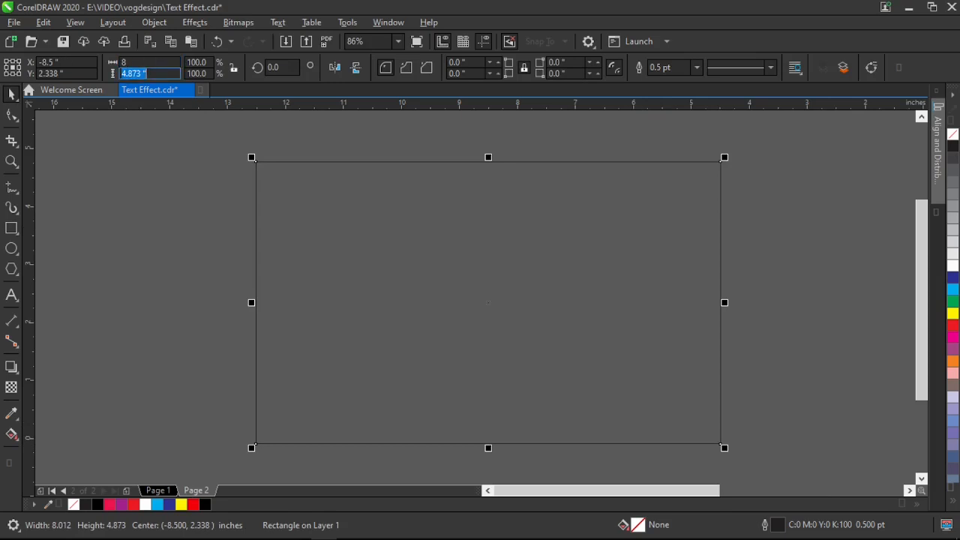
{"action": "type", "text": "5"}
{"action": "key", "text": "Return"}
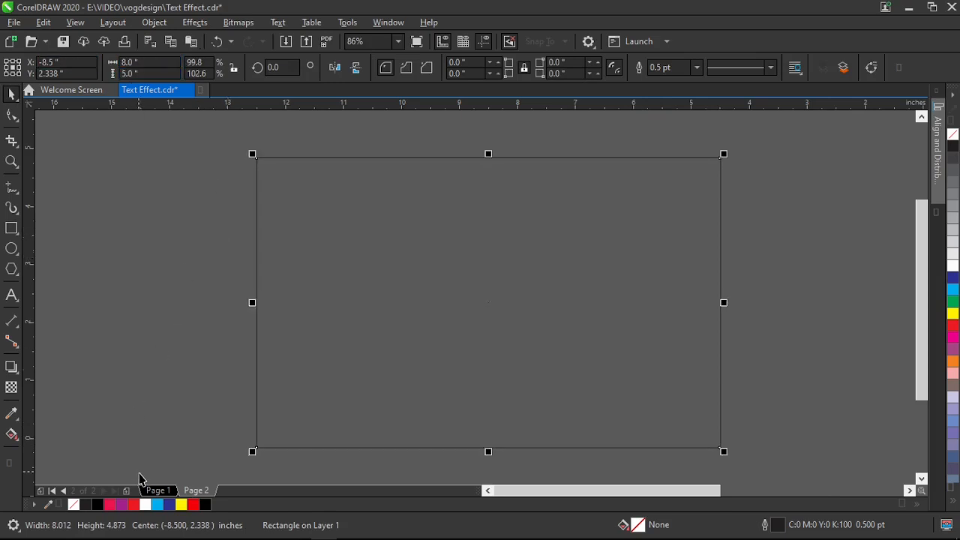
Step: Fill the rectangle with white and remove its outline
{"action": "left_click", "coordinate": [145, 504]}
{"action": "right_click", "coordinate": [74, 505]}
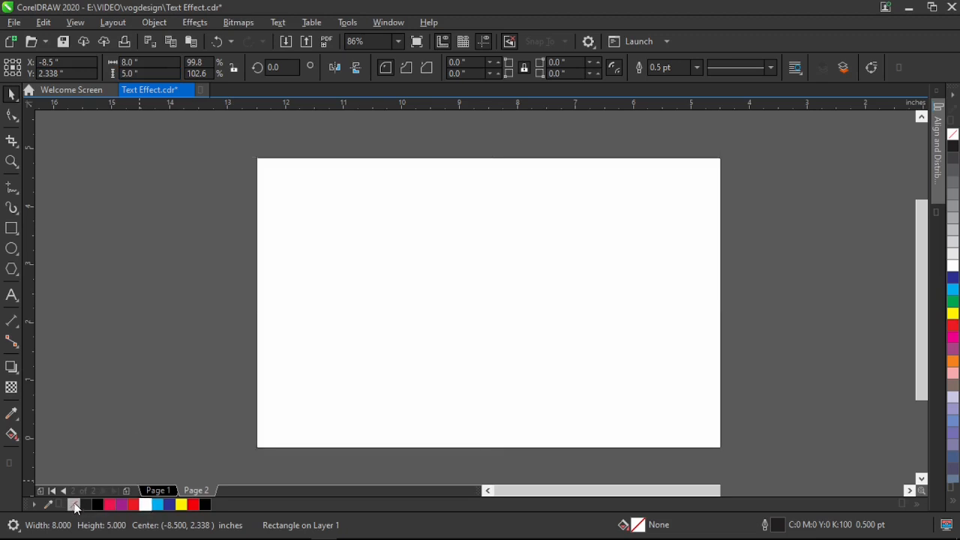
{"action": "left_click", "coordinate": [153, 340]}
Step: Add the artistic text "5" in 24 pt Arial on the white rectangle
{"action": "scroll", "coordinate": [437, 286], "scroll_direction": "down", "scroll_amount": 1}
{"action": "scroll", "coordinate": [412, 290], "scroll_direction": "left", "scroll_amount": 3}
{"action": "scroll", "coordinate": [409, 313], "scroll_direction": "up", "scroll_amount": 1}
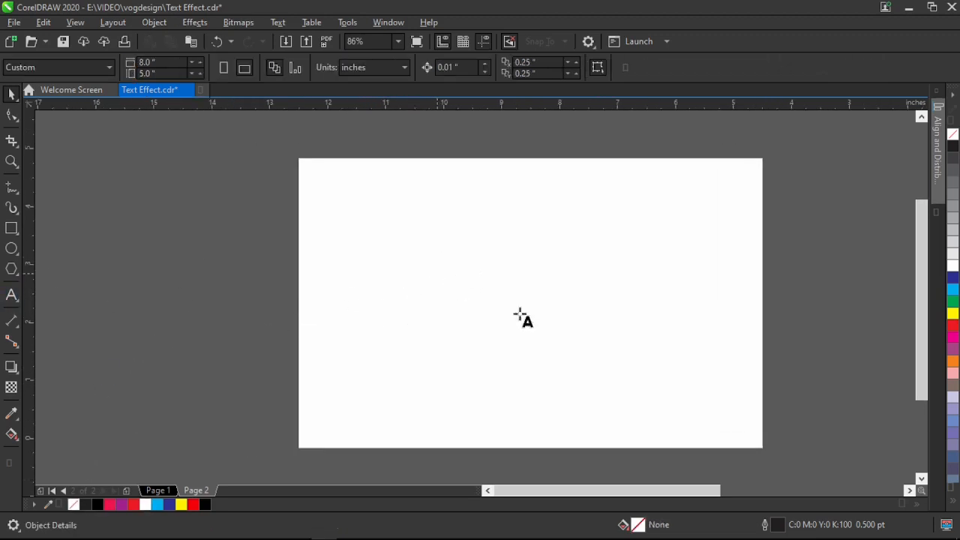
{"action": "left_click", "coordinate": [437, 271]}
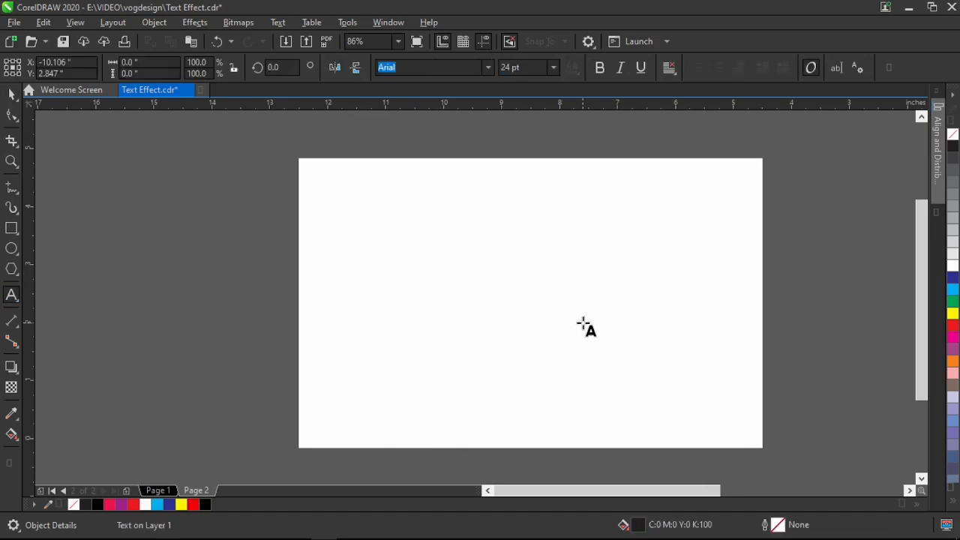
{"action": "type", "text": "5"}
{"action": "key", "text": "ctrl+space"}
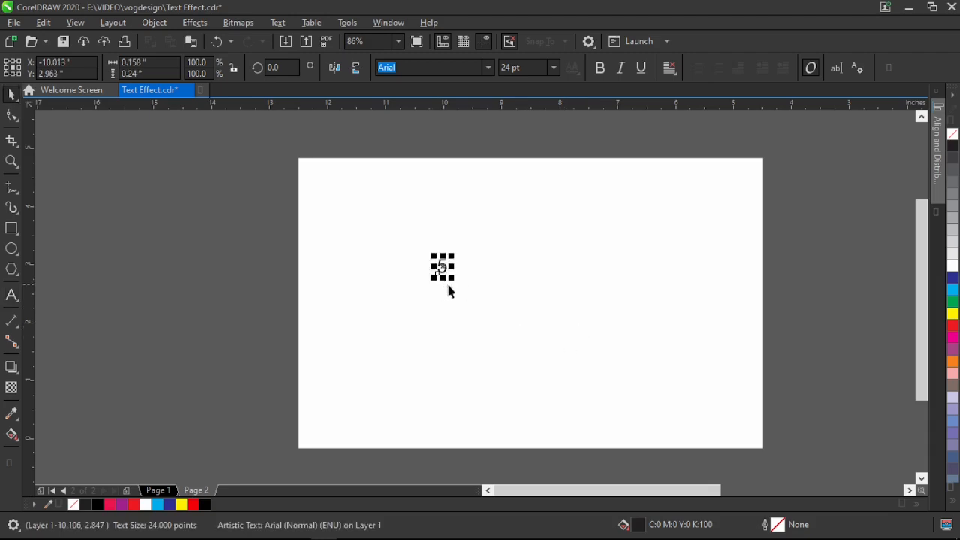
Step: Scale the 5 up proportionally to about 179 pt and make it bold
{"action": "left_click_drag", "start_coordinate": [453, 278], "coordinate": [533, 364]}
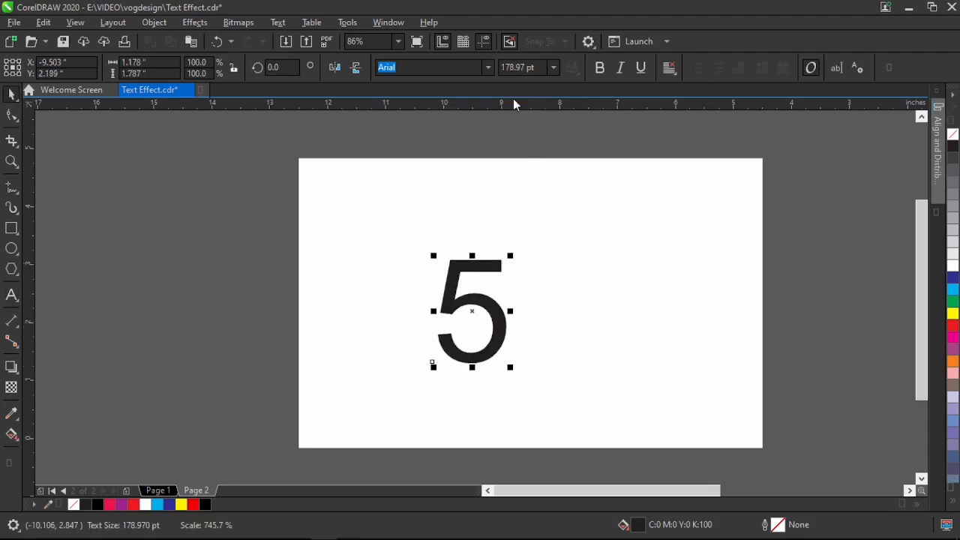
{"action": "left_click", "coordinate": [600, 68]}
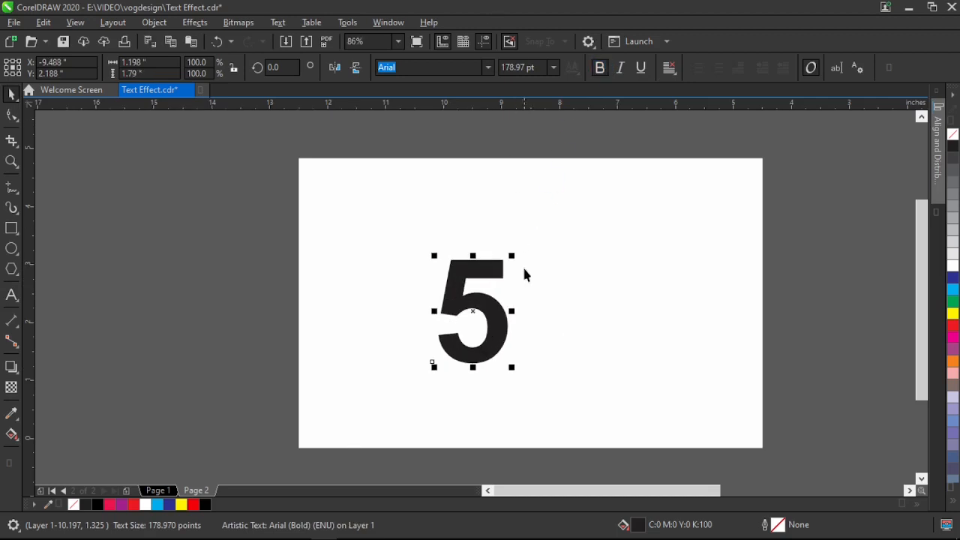
{"action": "scroll", "coordinate": [502, 343], "scroll_direction": "up", "scroll_amount": 2}
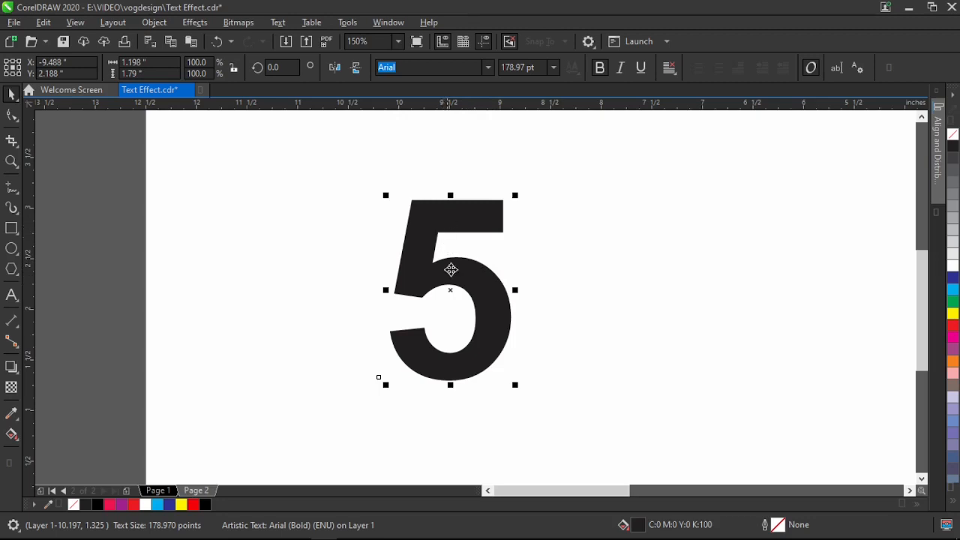
{"action": "right_click", "coordinate": [485, 264]}
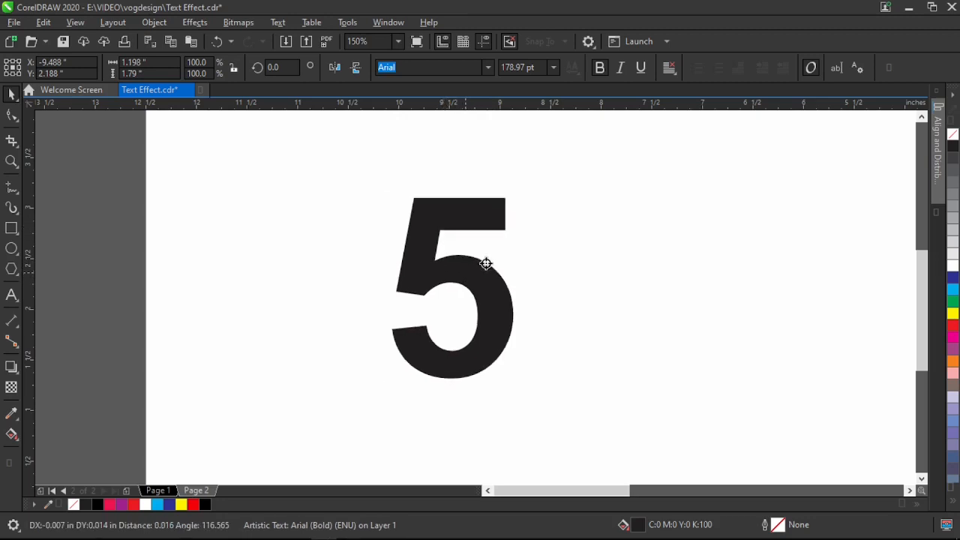
{"action": "left_click", "coordinate": [445, 268]}
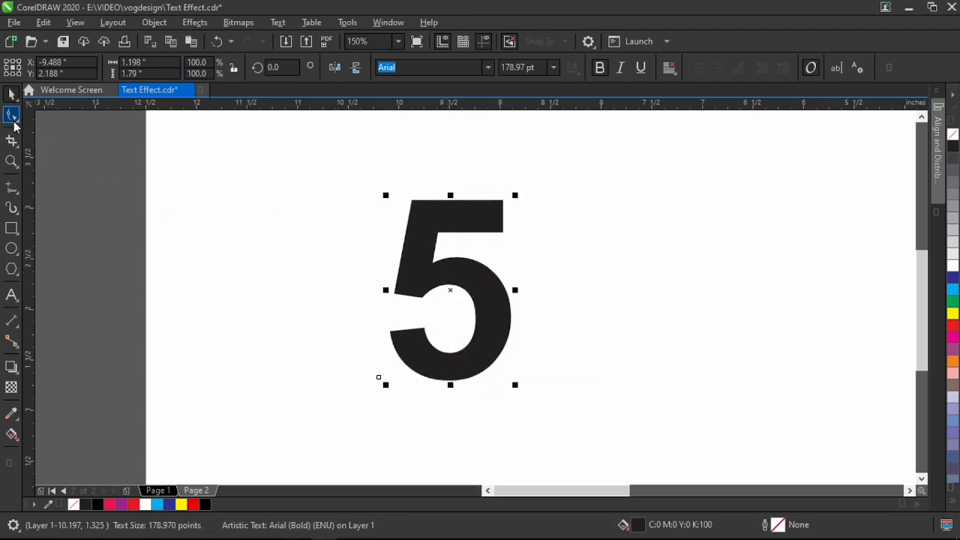
{"action": "left_click", "coordinate": [16, 119]}
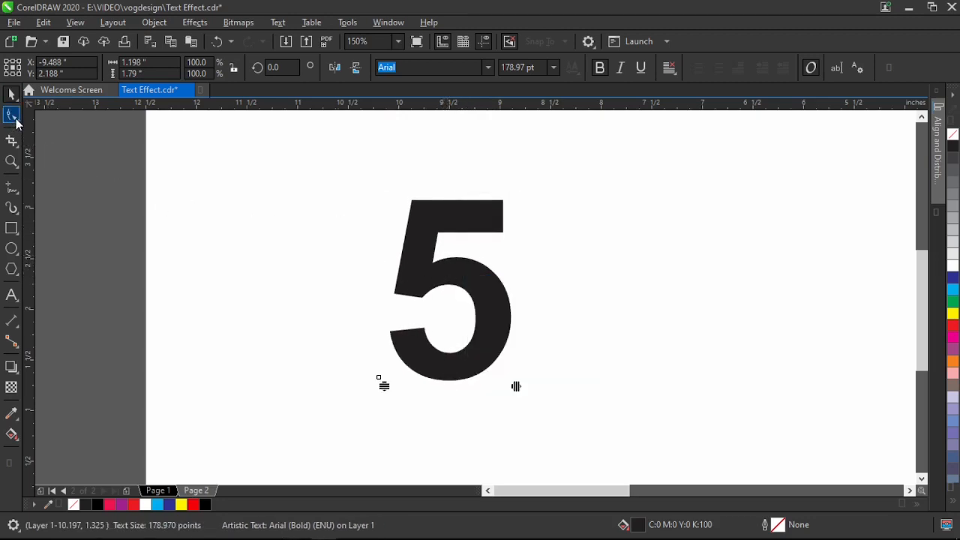
{"action": "key", "text": "space"}
Step: Convert the text 5 to curves
{"action": "right_click", "coordinate": [463, 281]}
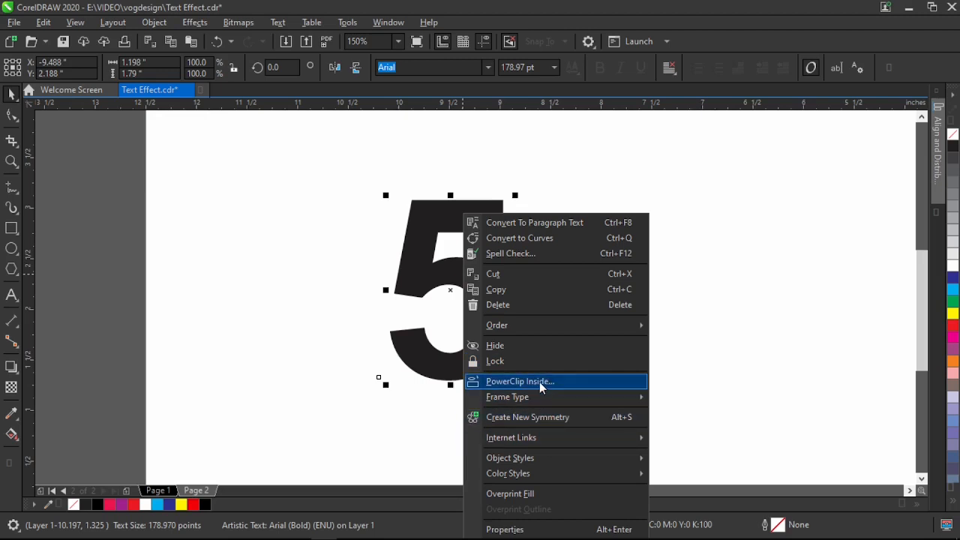
{"action": "left_click", "coordinate": [539, 236]}
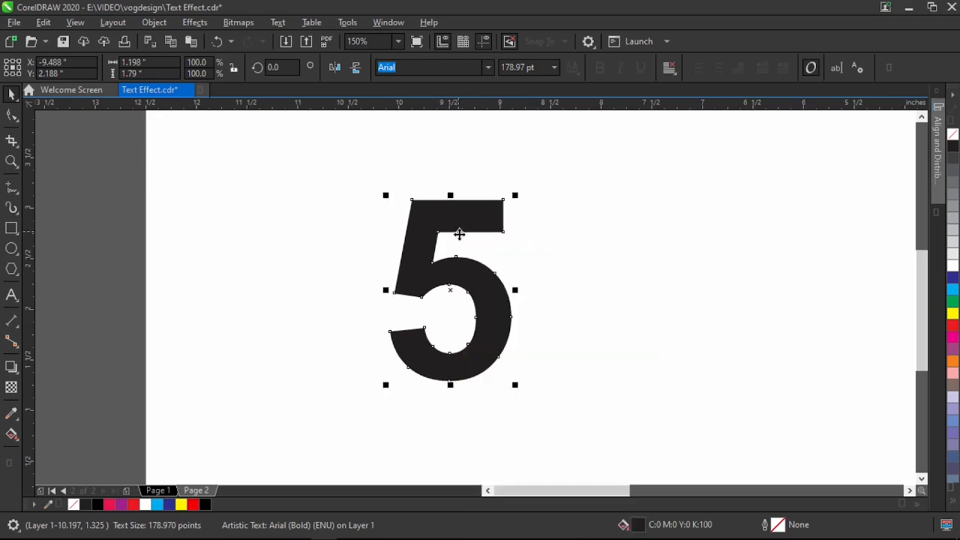
Step: Convert the straight left, top and right edges of the upper part of the 5 into curve segments
{"action": "left_click", "coordinate": [11, 115]}
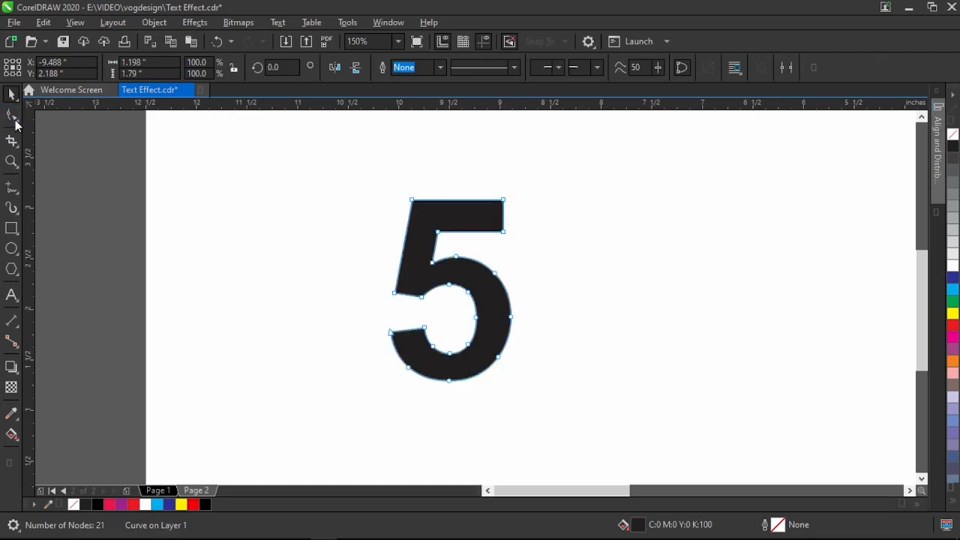
{"action": "scroll", "coordinate": [466, 223], "scroll_direction": "up", "scroll_amount": 2}
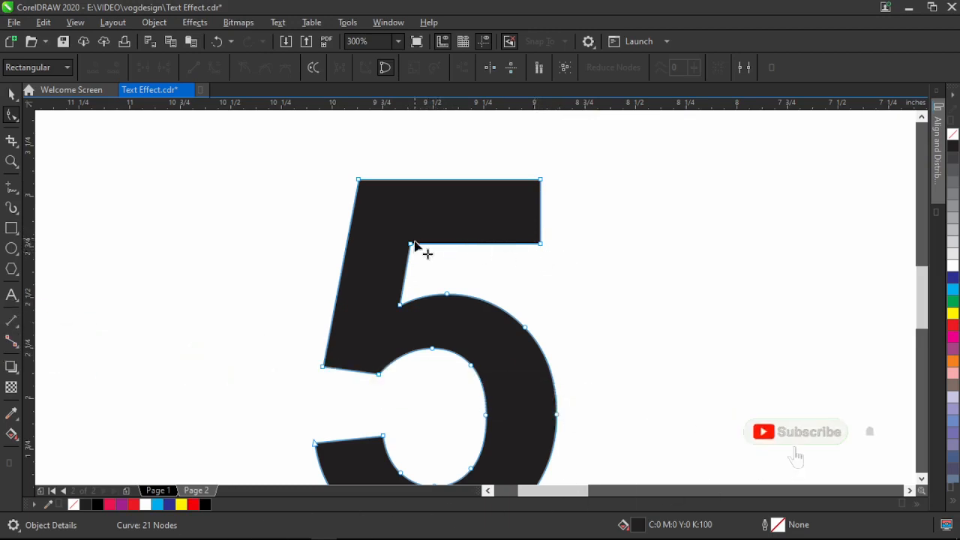
{"action": "scroll", "coordinate": [461, 296], "scroll_direction": "down", "scroll_amount": 2}
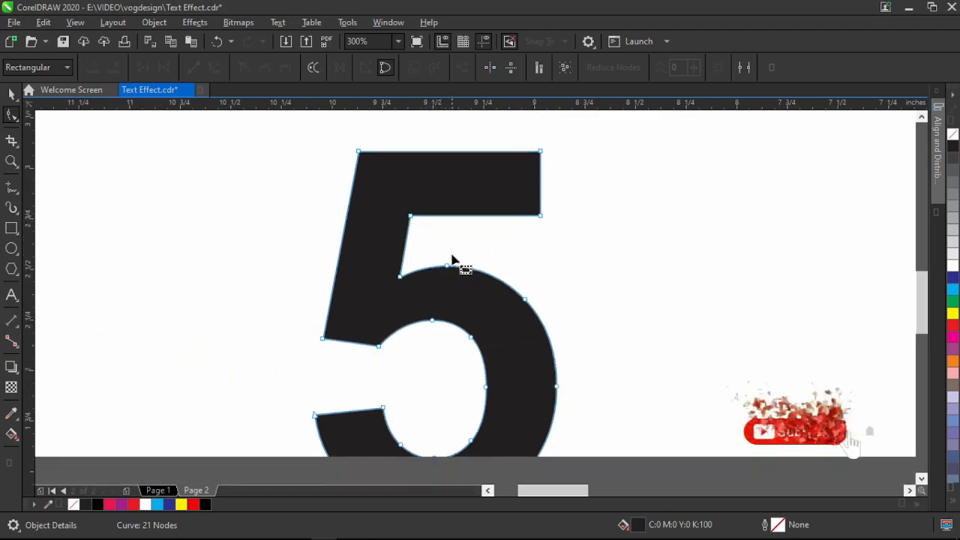
{"action": "scroll", "coordinate": [476, 270], "scroll_direction": "down", "scroll_amount": 1}
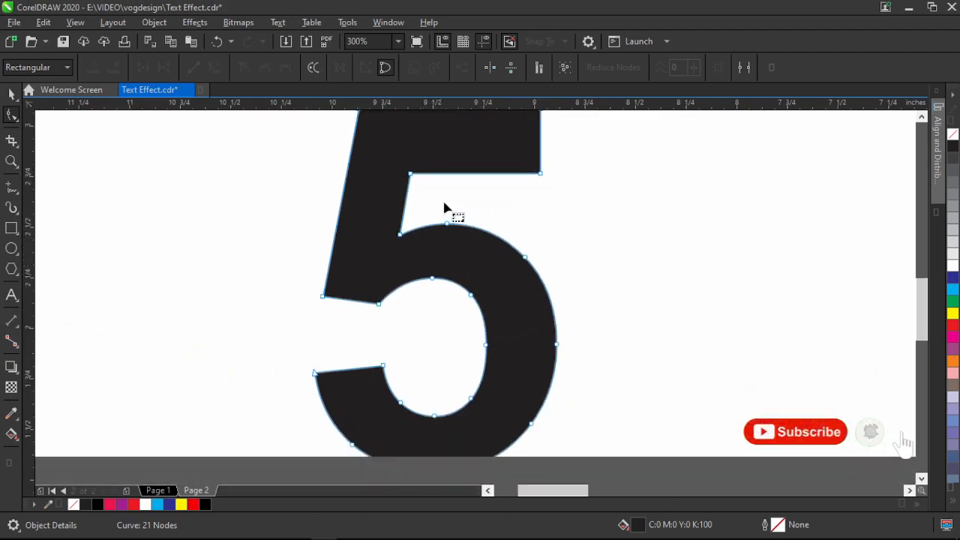
{"action": "scroll", "coordinate": [352, 207], "scroll_direction": "up", "scroll_amount": 1}
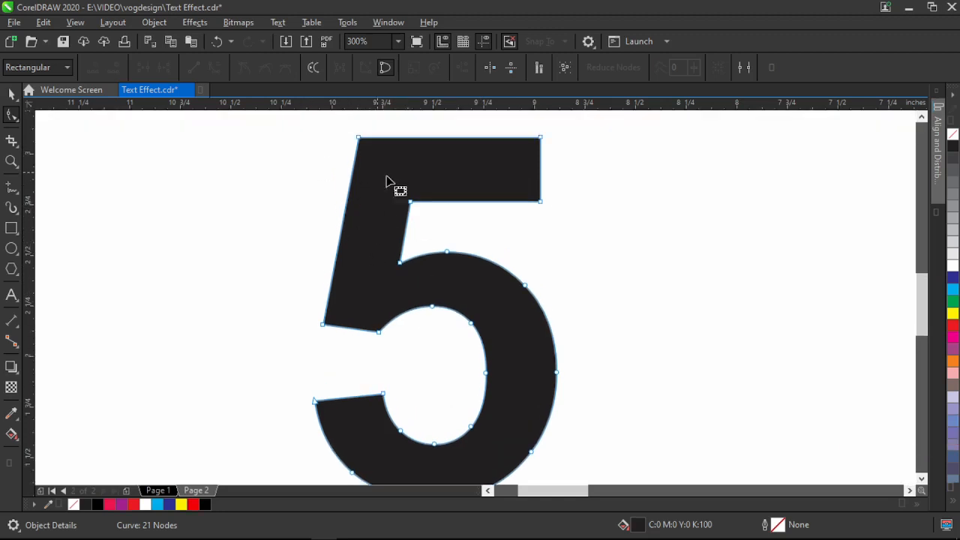
{"action": "left_click", "coordinate": [343, 220]}
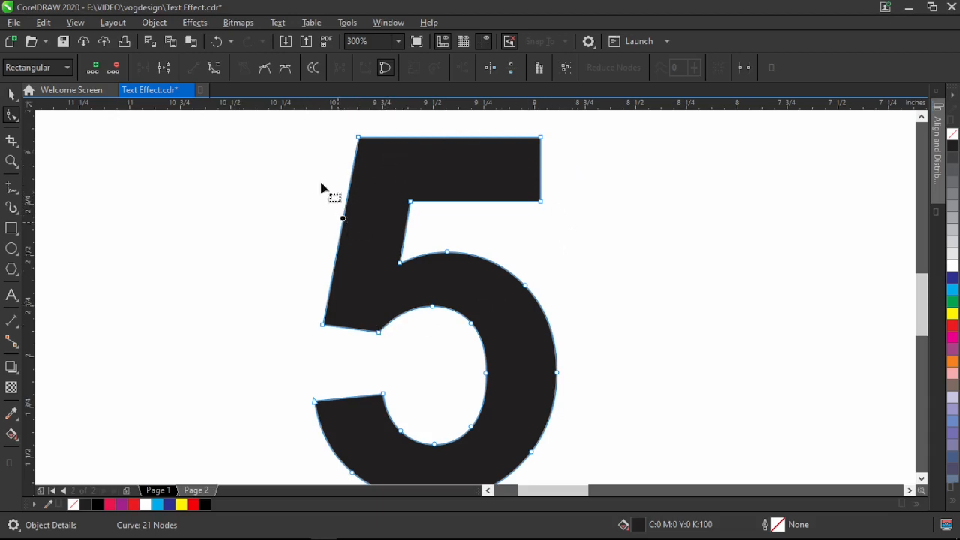
{"action": "left_click", "coordinate": [215, 68]}
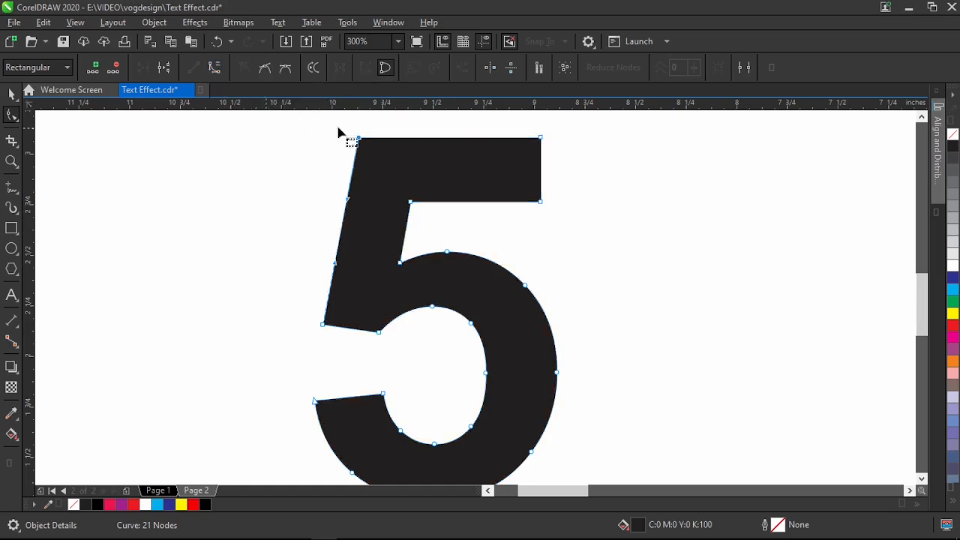
{"action": "left_click", "coordinate": [458, 138]}
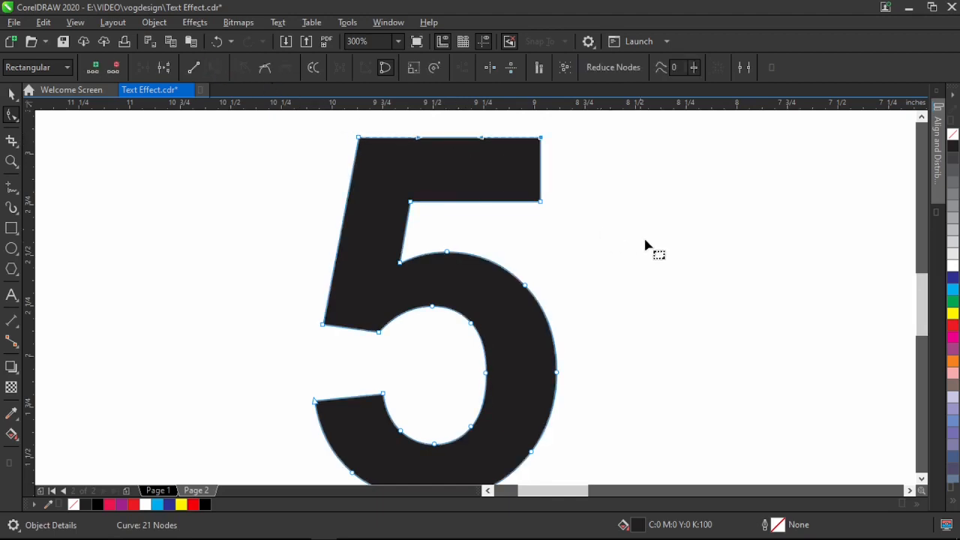
{"action": "left_click", "coordinate": [540, 166]}
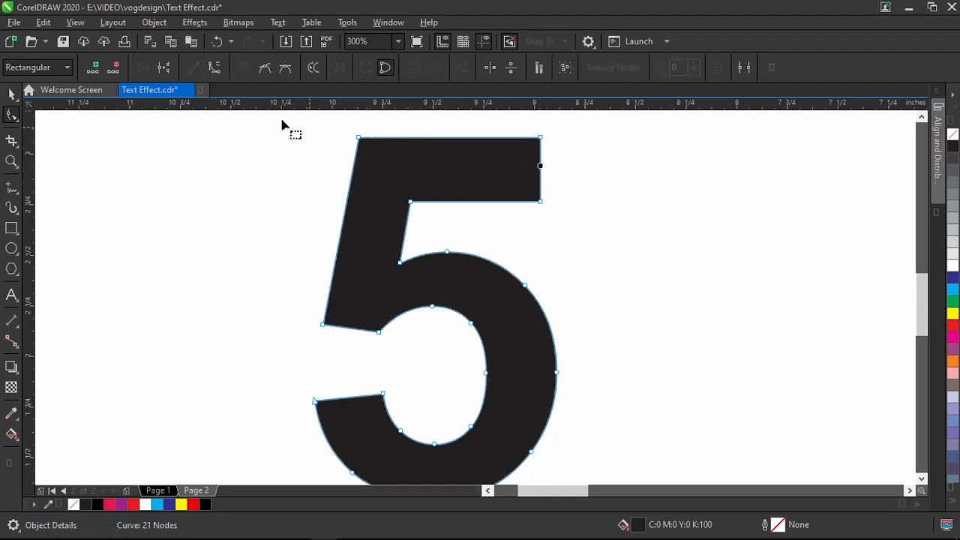
Step: Bend the left edge, the top edge and the right end of the bar of the 5 inward into concave curves
{"action": "left_click", "coordinate": [341, 219]}
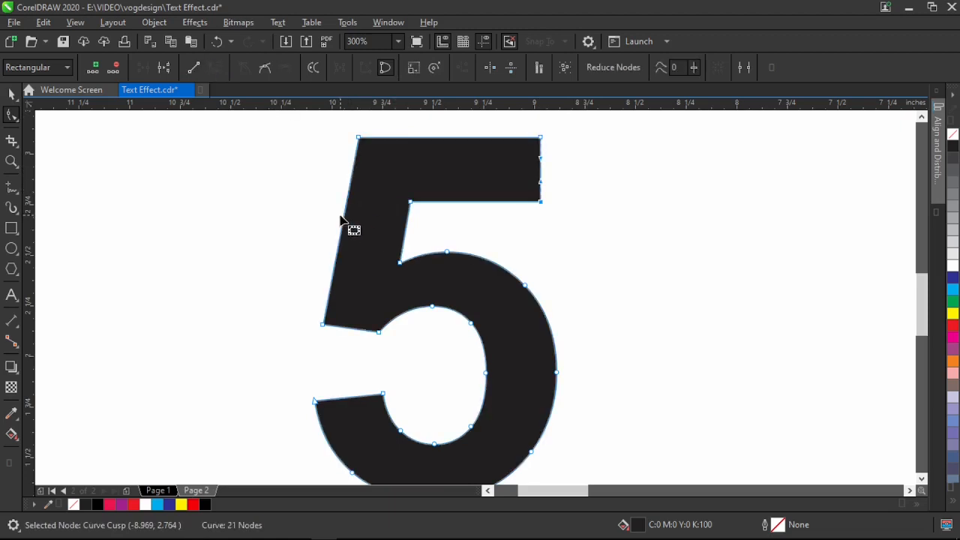
{"action": "left_click_drag", "start_coordinate": [345, 219], "coordinate": [383, 227]}
{"action": "left_click_drag", "start_coordinate": [459, 140], "coordinate": [462, 176]}
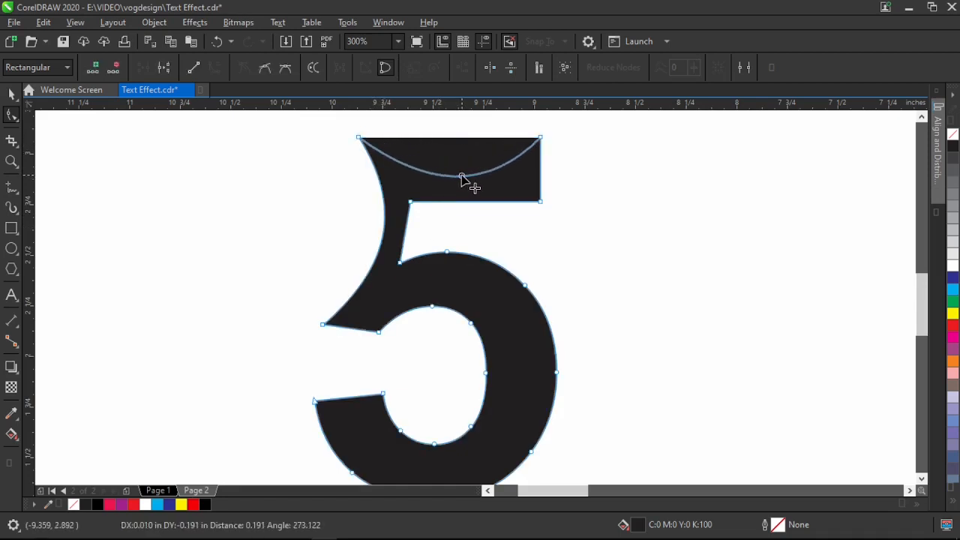
{"action": "left_click_drag", "start_coordinate": [548, 171], "coordinate": [528, 186]}
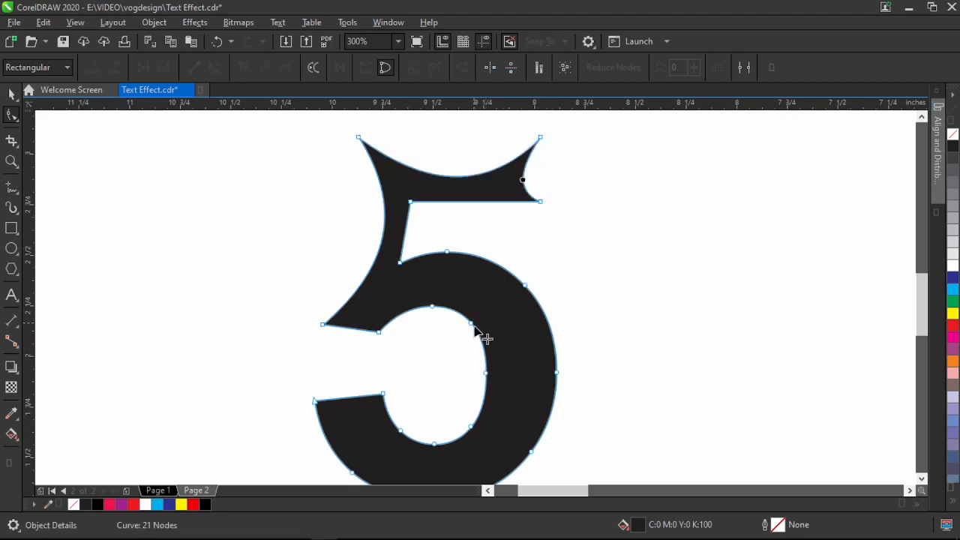
Step: Delete the intermediate nodes along the outer bowl of the 5 and pull its curve about 0.44 inch outward to the lower right
{"action": "scroll", "coordinate": [507, 265], "scroll_direction": "down", "scroll_amount": 2}
{"action": "scroll", "coordinate": [504, 255], "scroll_direction": "down", "scroll_amount": 1}
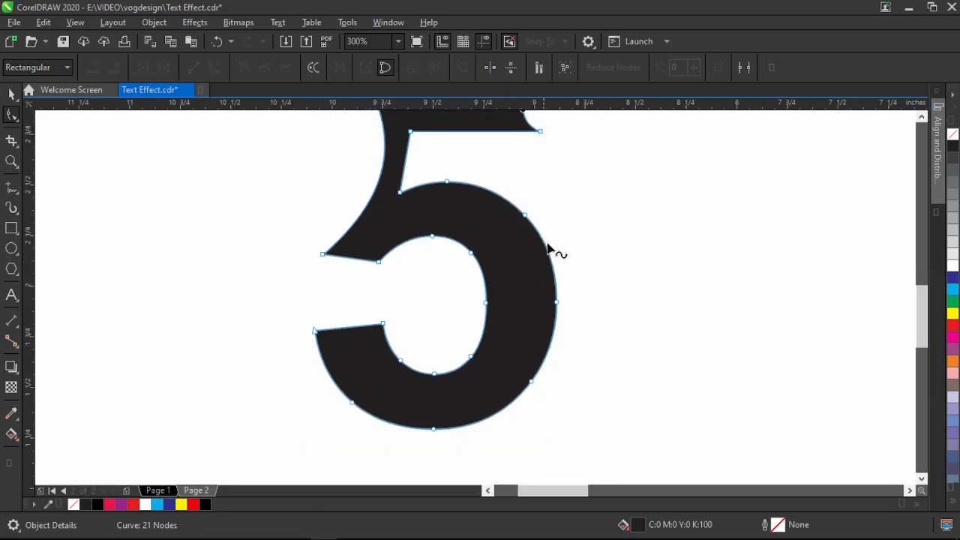
{"action": "left_click_drag", "start_coordinate": [499, 188], "coordinate": [574, 267]}
{"action": "key", "text": "Delete"}
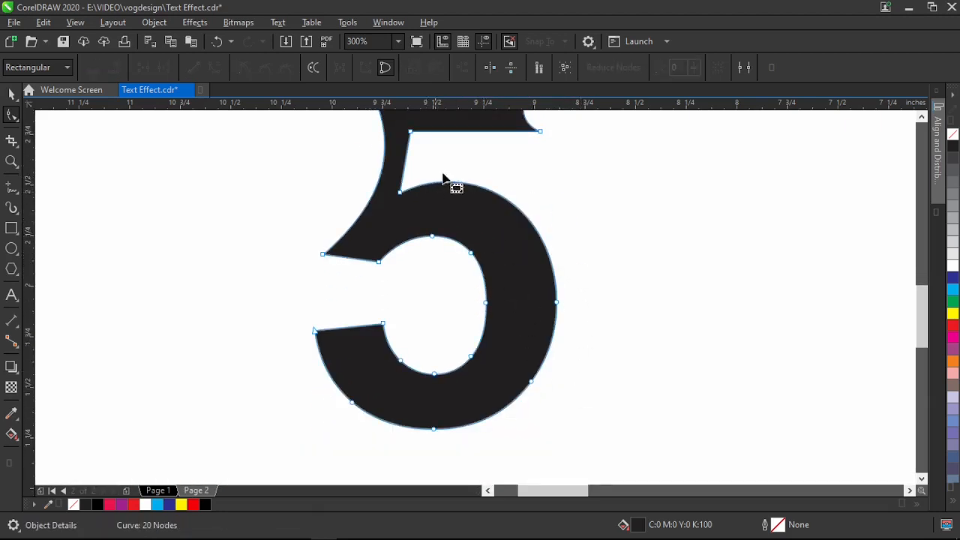
{"action": "key", "text": "Delete"}
{"action": "left_click", "coordinate": [531, 381]}
{"action": "key", "text": "Delete"}
{"action": "left_click_drag", "start_coordinate": [428, 442], "coordinate": [475, 384]}
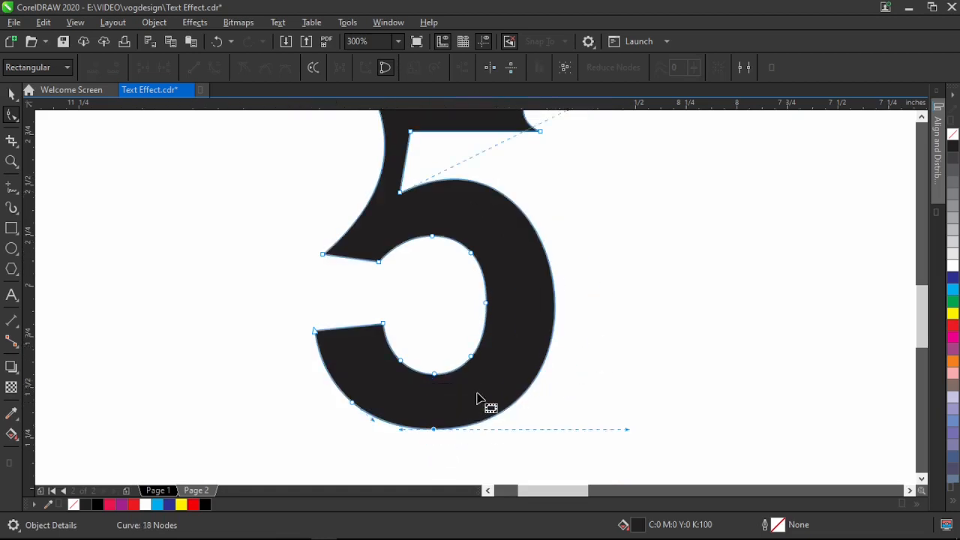
{"action": "key", "text": "Delete"}
{"action": "left_click_drag", "start_coordinate": [352, 429], "coordinate": [334, 400]}
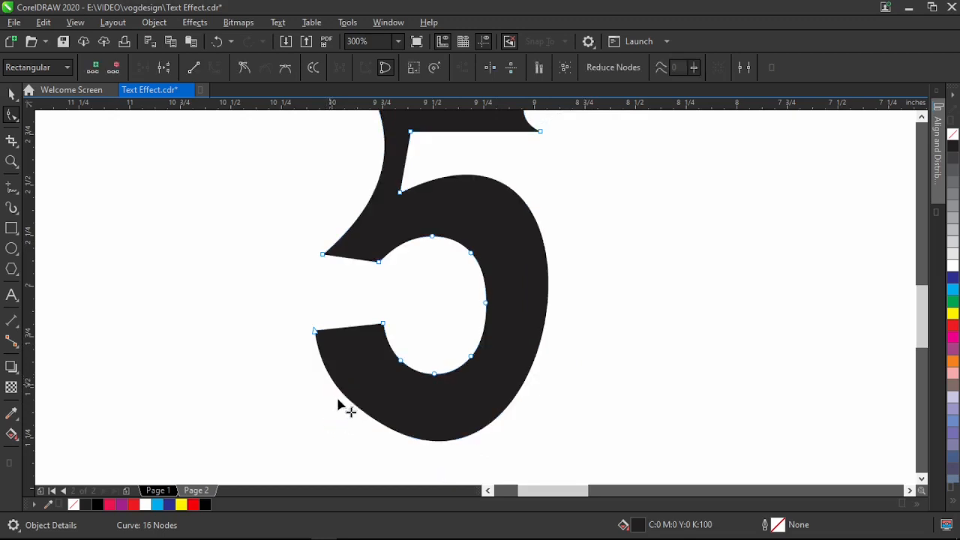
{"action": "key", "text": "Delete"}
{"action": "left_click_drag", "start_coordinate": [519, 348], "coordinate": [601, 364]}
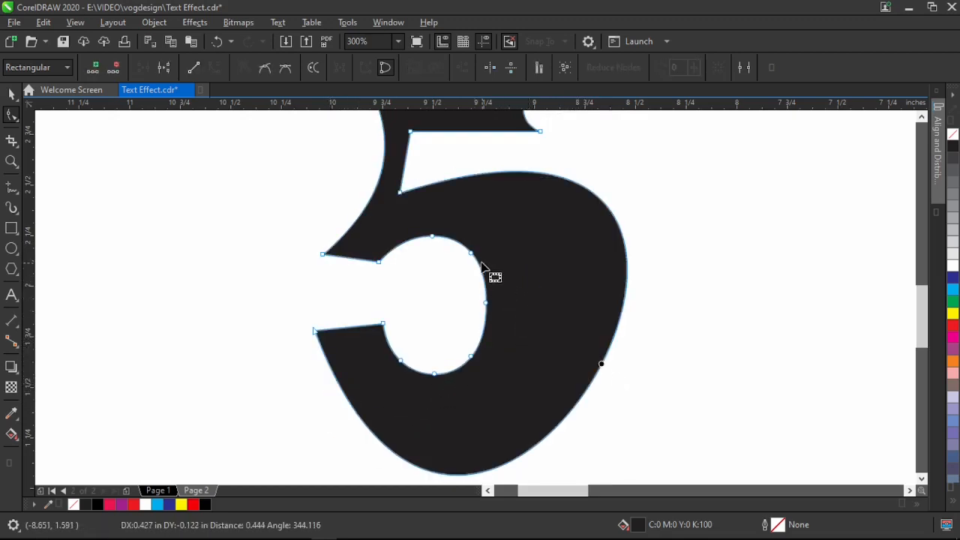
Step: Delete the intermediate nodes along the inner bowl of the 5 and pull its curve to the right
{"action": "left_click_drag", "start_coordinate": [465, 237], "coordinate": [504, 408]}
{"action": "left_click_drag", "start_coordinate": [501, 319], "coordinate": [396, 411]}
{"action": "key", "text": "Delete"}
{"action": "left_click_drag", "start_coordinate": [463, 202], "coordinate": [415, 267]}
{"action": "key", "text": "Delete"}
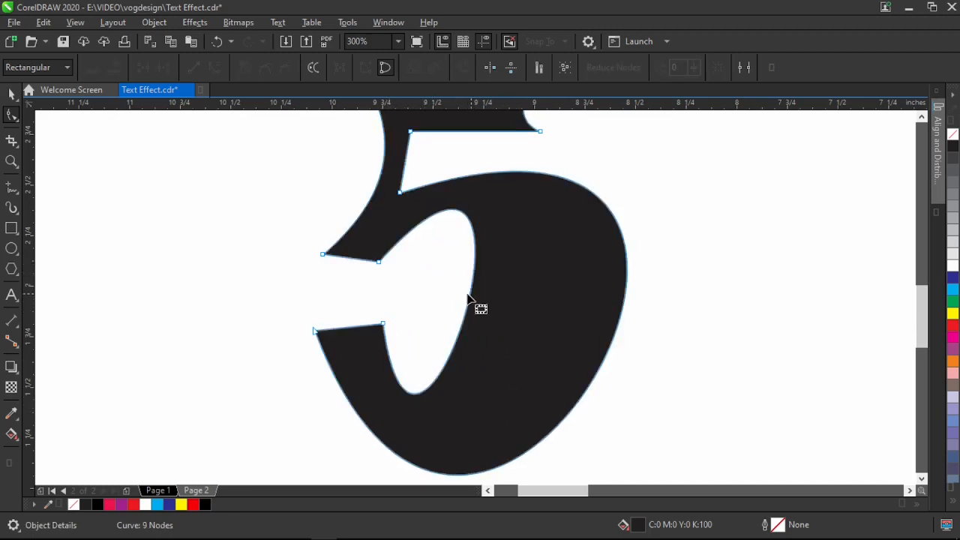
{"action": "left_click_drag", "start_coordinate": [469, 300], "coordinate": [514, 310]}
{"action": "scroll", "coordinate": [510, 306], "scroll_direction": "down", "scroll_amount": 2}
{"action": "key", "text": "space"}
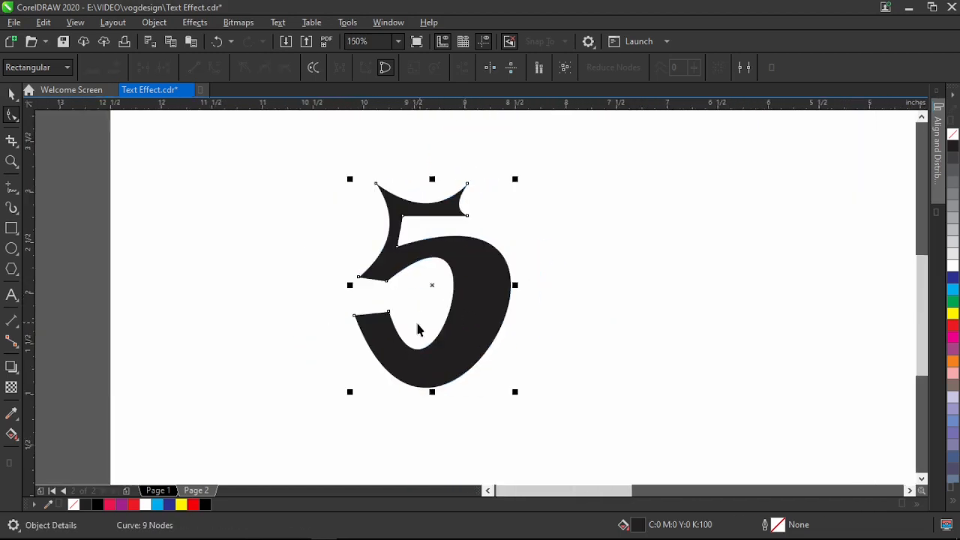
{"action": "scroll", "coordinate": [398, 253], "scroll_direction": "down", "scroll_amount": 2}
{"action": "scroll", "coordinate": [430, 278], "scroll_direction": "right", "scroll_amount": 2}
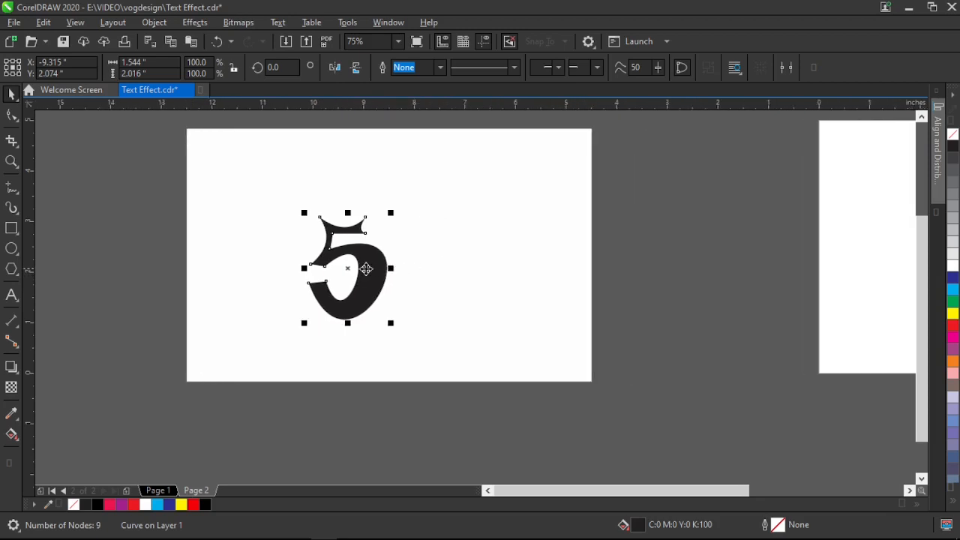
{"action": "scroll", "coordinate": [360, 267], "scroll_direction": "down", "scroll_amount": 2}
{"action": "scroll", "coordinate": [476, 267], "scroll_direction": "right", "scroll_amount": 1}
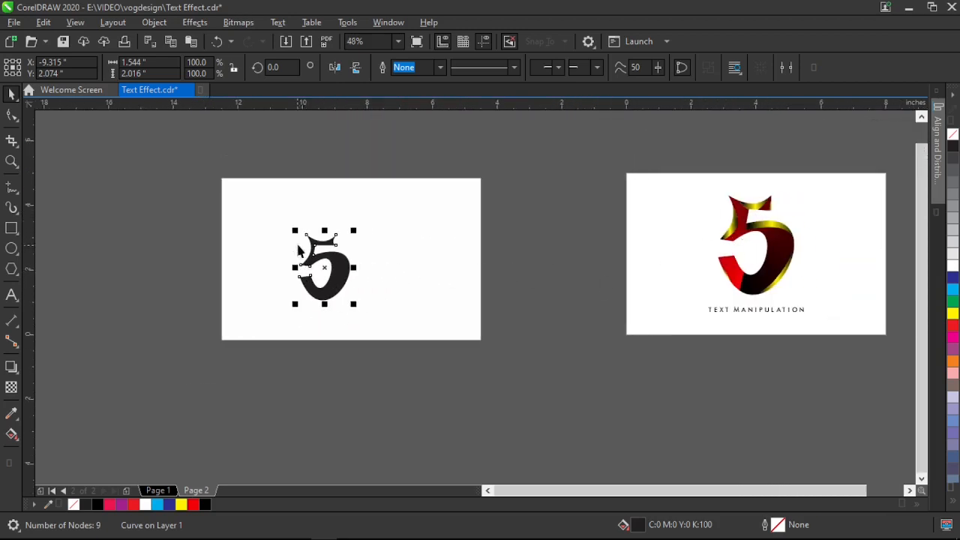
Step: Zoom in on the 5 and examine the Smooth, Smear, Twirl, Attract and Repel, Smudge and Roughen tools grouped with the Shape tool
{"action": "scroll", "coordinate": [309, 265], "scroll_direction": "up", "scroll_amount": 2}
{"action": "scroll", "coordinate": [310, 261], "scroll_direction": "left", "scroll_amount": 1}
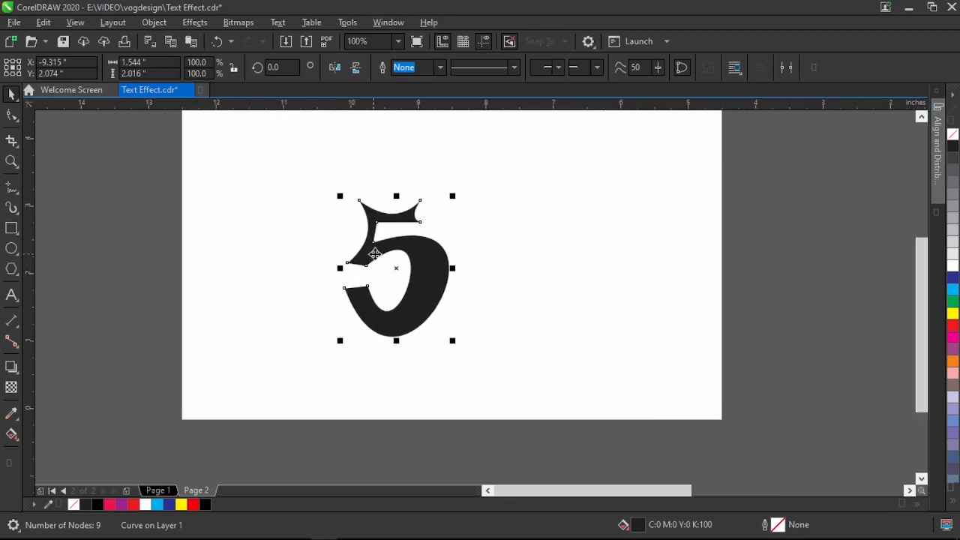
{"action": "scroll", "coordinate": [384, 272], "scroll_direction": "up", "scroll_amount": 2}
{"action": "scroll", "coordinate": [398, 277], "scroll_direction": "left", "scroll_amount": 2}
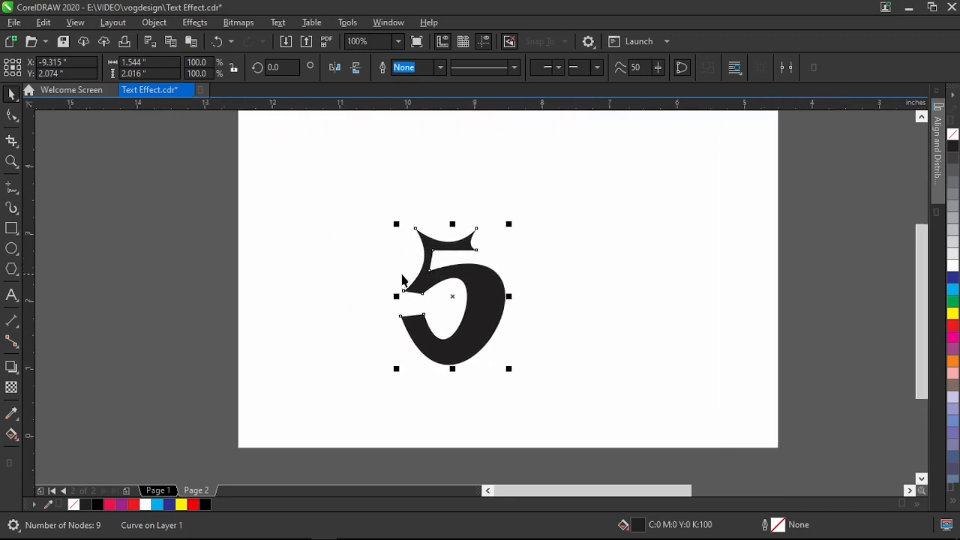
{"action": "scroll", "coordinate": [465, 307], "scroll_direction": "up", "scroll_amount": 1}
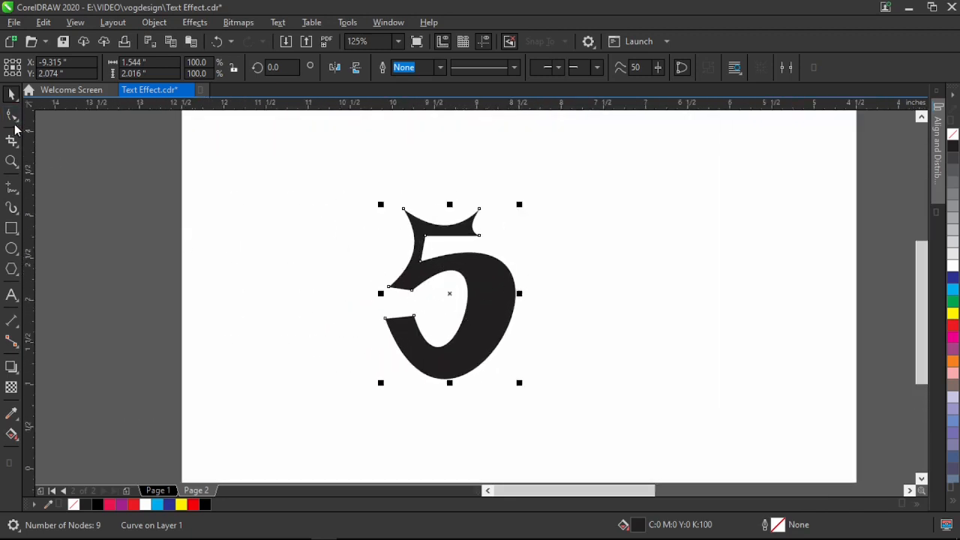
{"action": "left_click", "coordinate": [12, 116]}
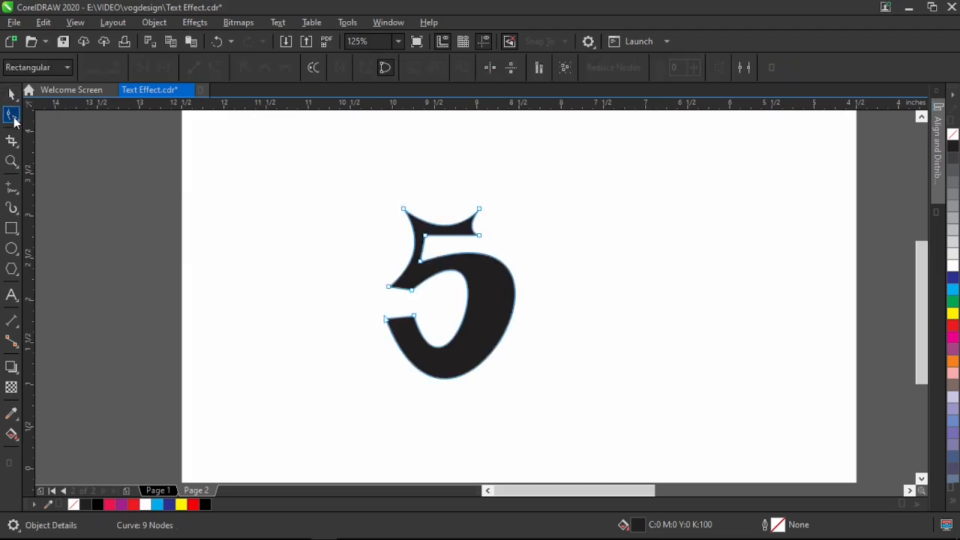
{"action": "left_click", "coordinate": [19, 122]}
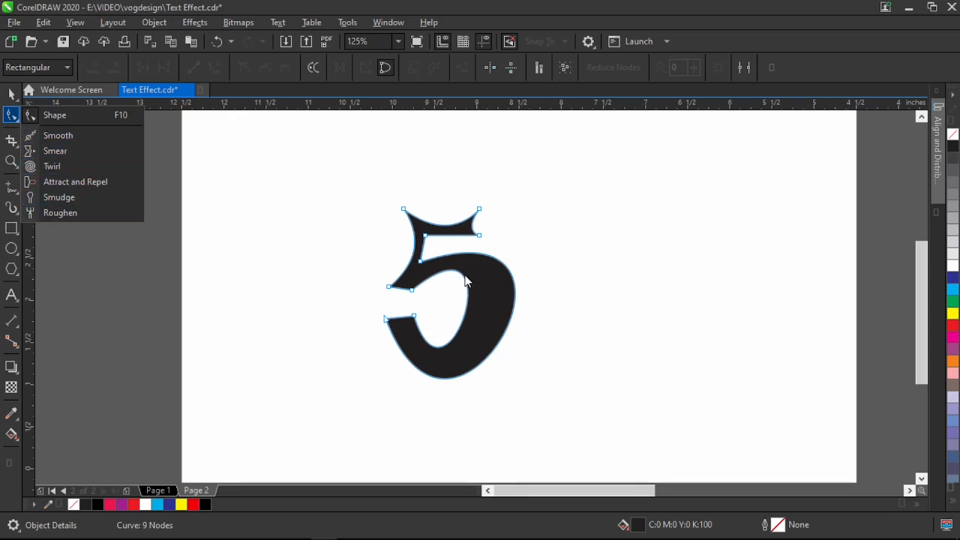
{"action": "left_click", "coordinate": [292, 194]}
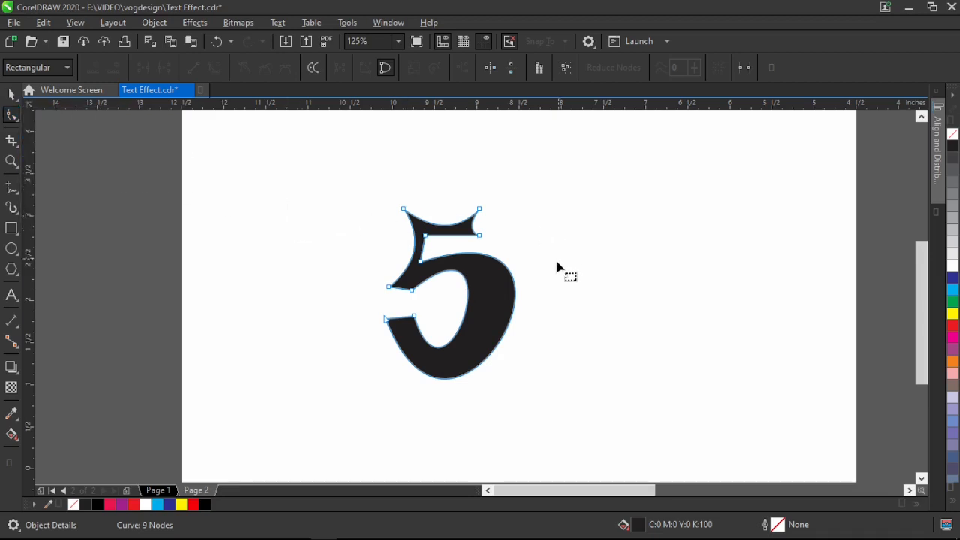
Step: Try adding a perspective grid to the white background rectangle
{"action": "left_click", "coordinate": [515, 252]}
{"action": "key", "text": "space"}
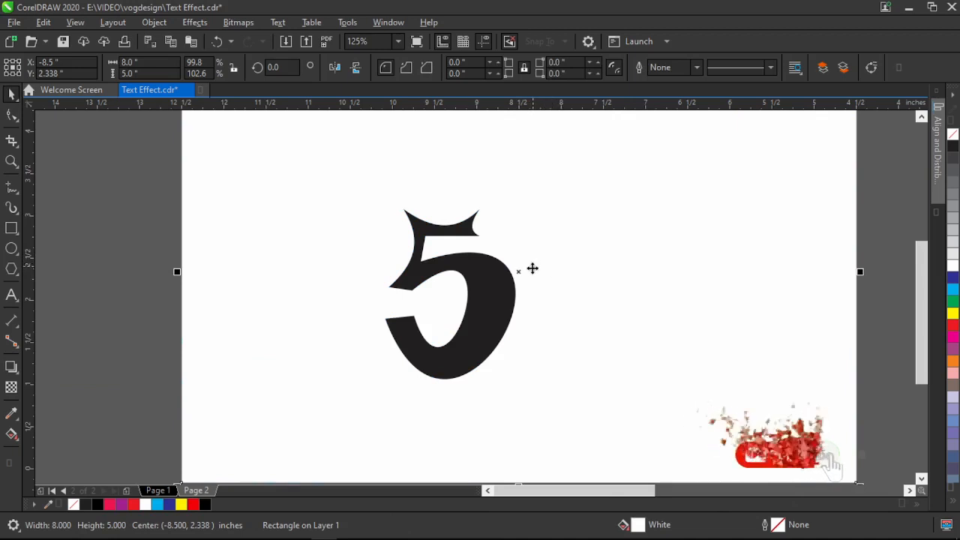
{"action": "scroll", "coordinate": [520, 266], "scroll_direction": "right", "scroll_amount": 3}
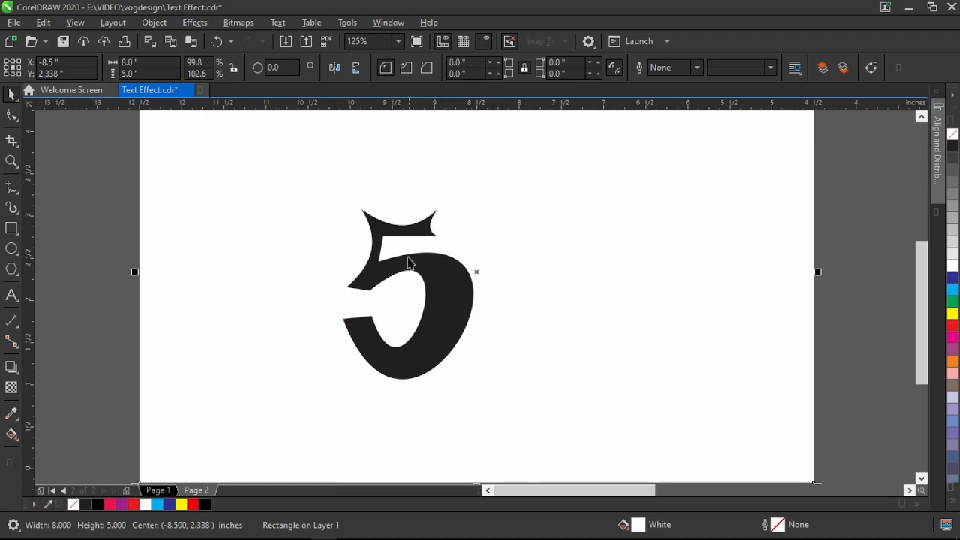
{"action": "scroll", "coordinate": [408, 261], "scroll_direction": "up", "scroll_amount": 2}
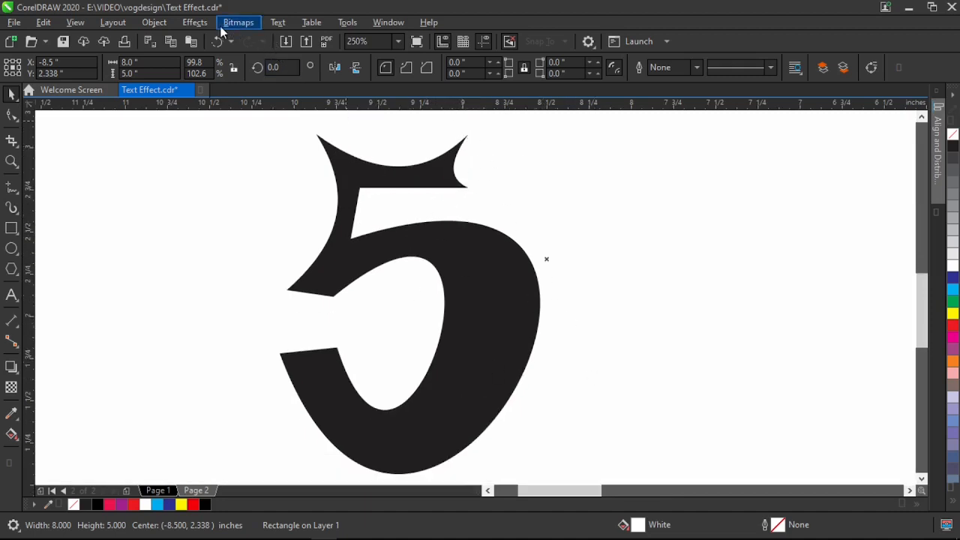
{"action": "left_click", "coordinate": [156, 24]}
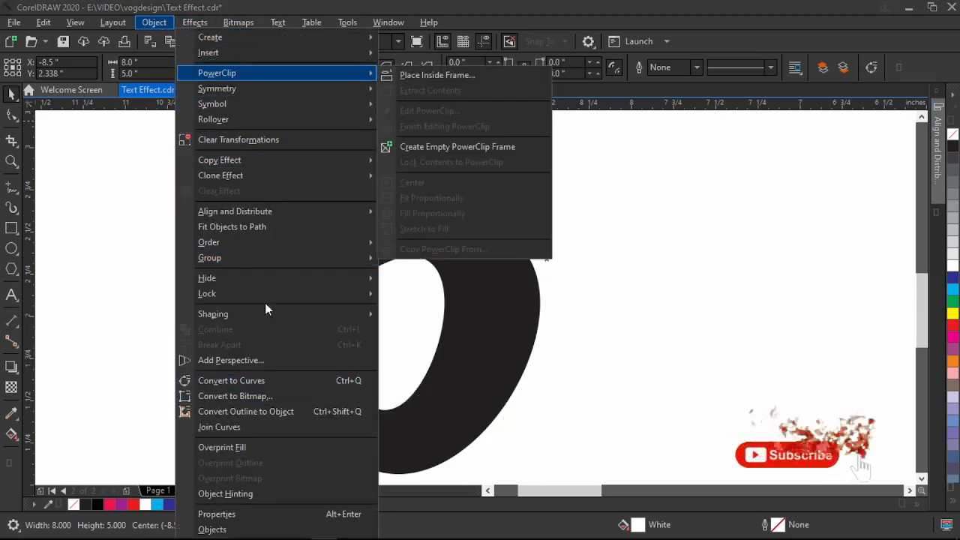
{"action": "left_click", "coordinate": [275, 361]}
{"action": "scroll", "coordinate": [491, 287], "scroll_direction": "down", "scroll_amount": 3}
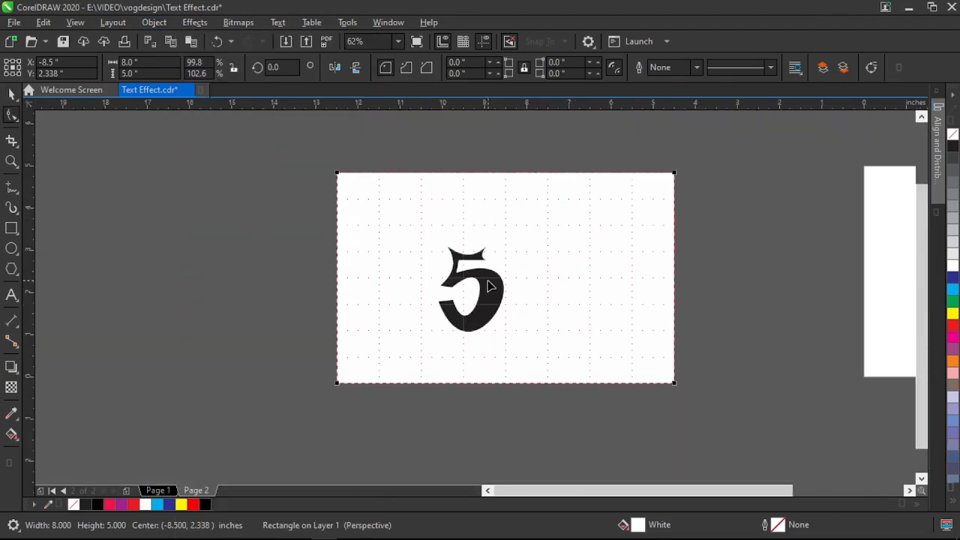
{"action": "key", "text": "space"}
Step: Place a copy of the reshaped 5 beside the original, beyond the left edge of the white background
{"action": "left_click", "coordinate": [451, 140]}
{"action": "left_click", "coordinate": [492, 299]}
{"action": "scroll", "coordinate": [489, 291], "scroll_direction": "up", "scroll_amount": 3}
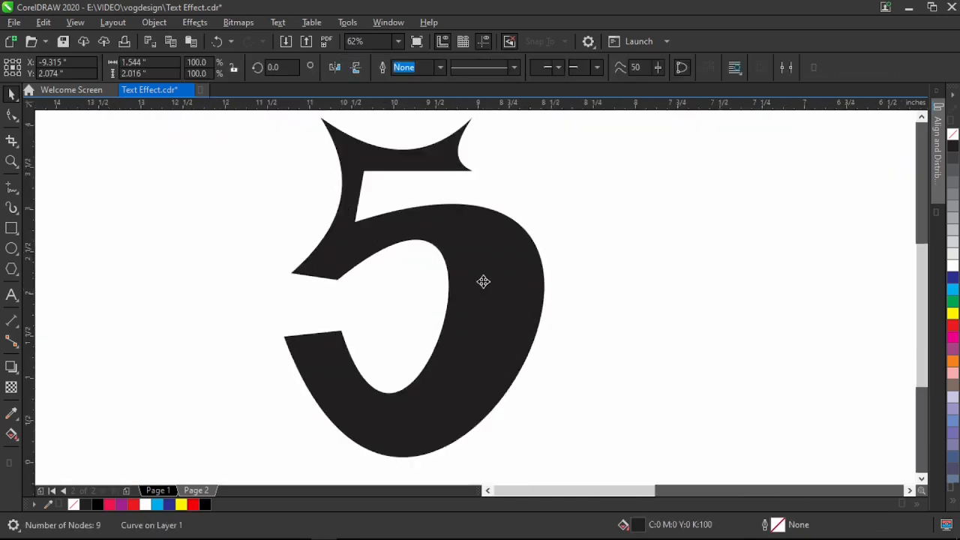
{"action": "scroll", "coordinate": [487, 285], "scroll_direction": "down", "scroll_amount": 2}
{"action": "left_click_drag", "start_coordinate": [482, 269], "coordinate": [149, 207]}
{"action": "right_click", "coordinate": [147, 207]}
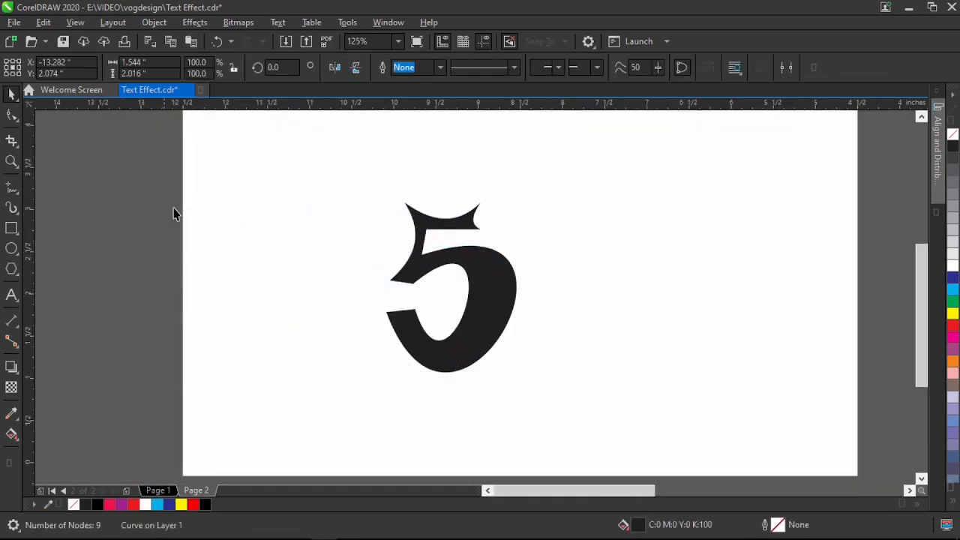
Step: Add a perspective effect to the 5 on the white background and move its upper-right corner slightly down and lower-right corner well up
{"action": "left_click", "coordinate": [484, 263]}
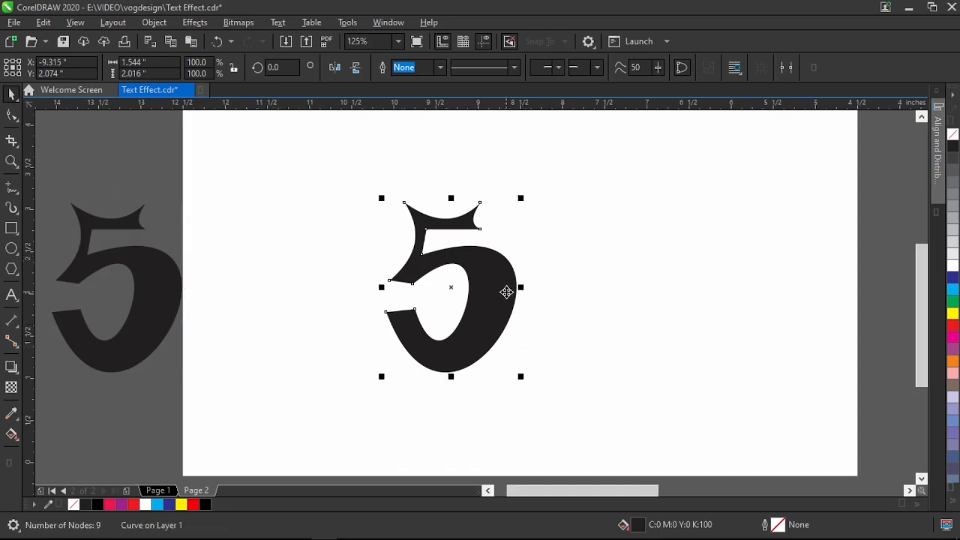
{"action": "scroll", "coordinate": [498, 263], "scroll_direction": "up", "scroll_amount": 1}
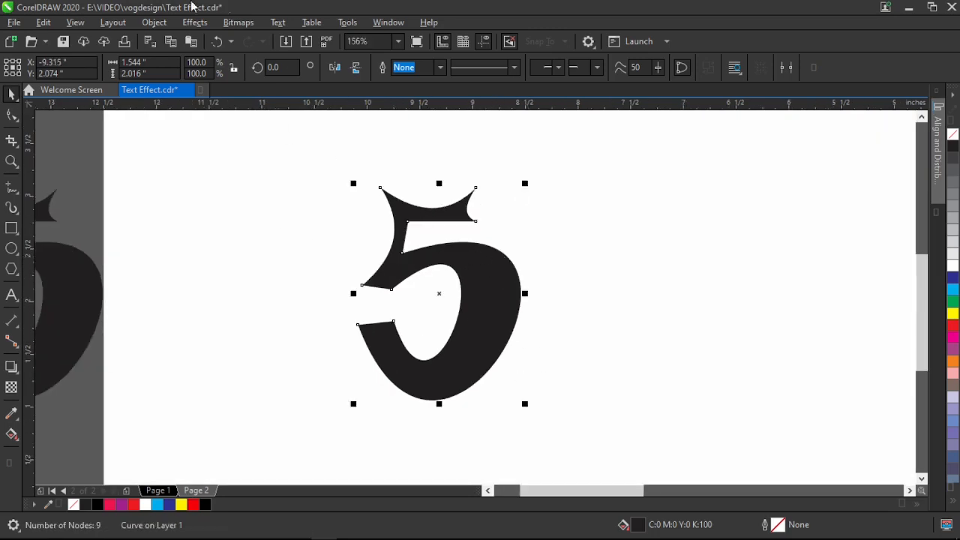
{"action": "left_click", "coordinate": [154, 22]}
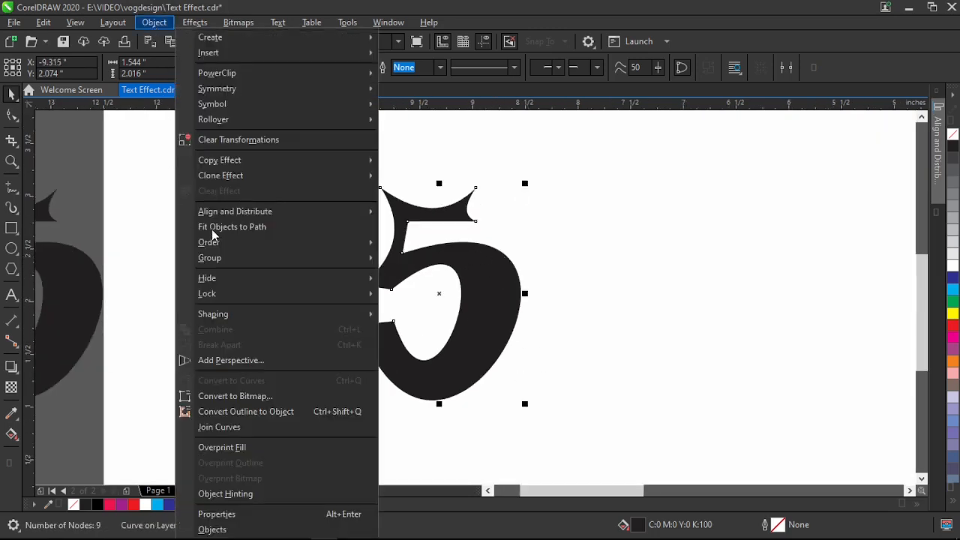
{"action": "left_click", "coordinate": [264, 360]}
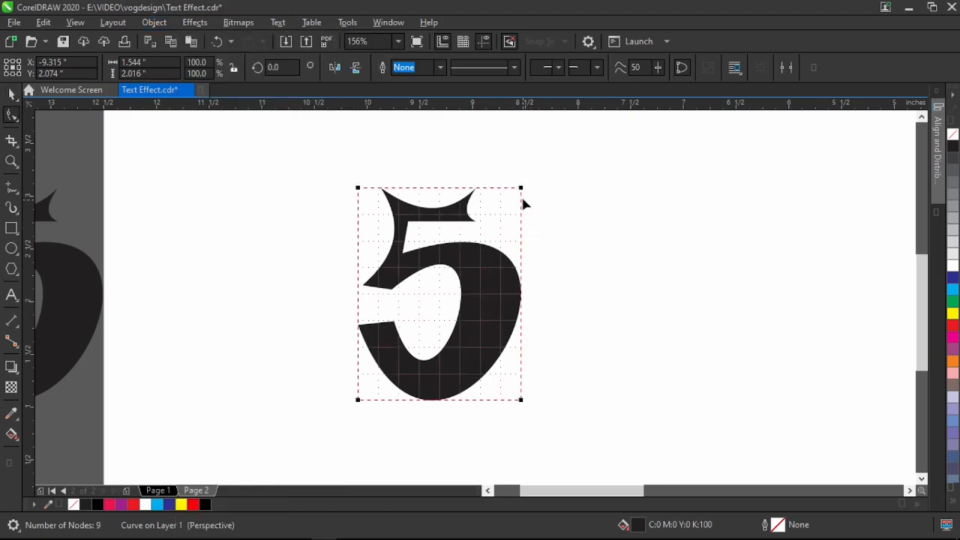
{"action": "mouse_move", "coordinate": [521, 189]}
{"action": "left_mouse_down"}
{"action": "mouse_move", "coordinate": [544, 242]}
{"action": "mouse_move", "coordinate": [536, 247]}
{"action": "mouse_move", "coordinate": [519, 197]}
{"action": "left_mouse_up"}
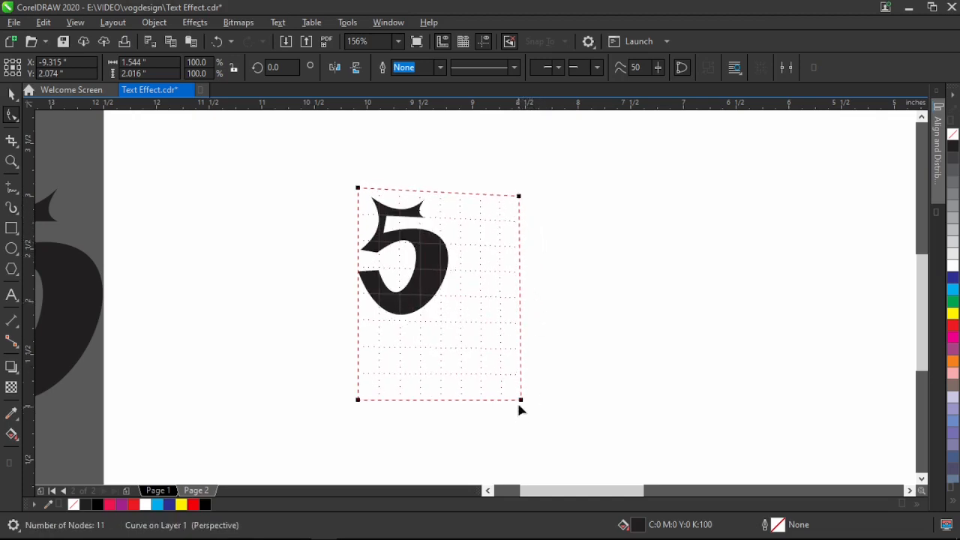
{"action": "left_click_drag", "start_coordinate": [521, 400], "coordinate": [499, 290]}
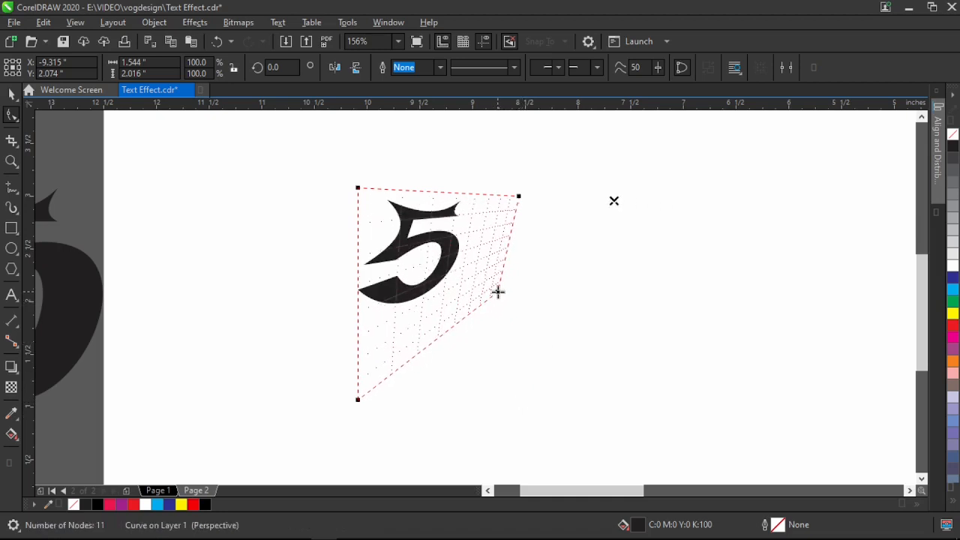
Step: Move the perspective grid's lower-left corner up and inward, and its upper-left corner inward and above the upper-right one
{"action": "left_click_drag", "start_coordinate": [357, 187], "coordinate": [301, 201]}
{"action": "left_click_drag", "start_coordinate": [358, 400], "coordinate": [380, 323]}
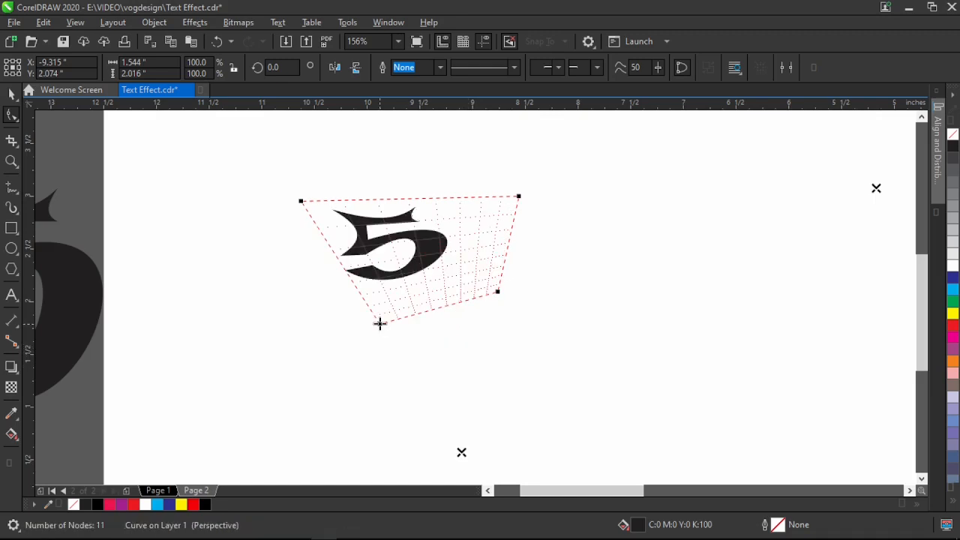
{"action": "left_click_drag", "start_coordinate": [301, 200], "coordinate": [406, 142]}
Step: Raise both right corners of the 5's perspective grid and shift its lower-left corner to the right
{"action": "left_click_drag", "start_coordinate": [515, 197], "coordinate": [513, 151]}
{"action": "left_click_drag", "start_coordinate": [499, 294], "coordinate": [491, 234]}
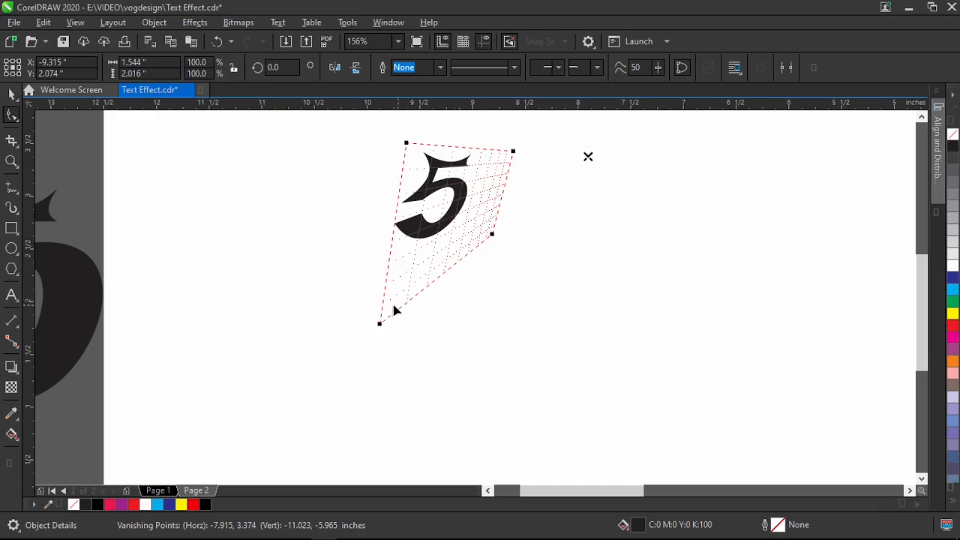
{"action": "left_click_drag", "start_coordinate": [381, 323], "coordinate": [424, 315]}
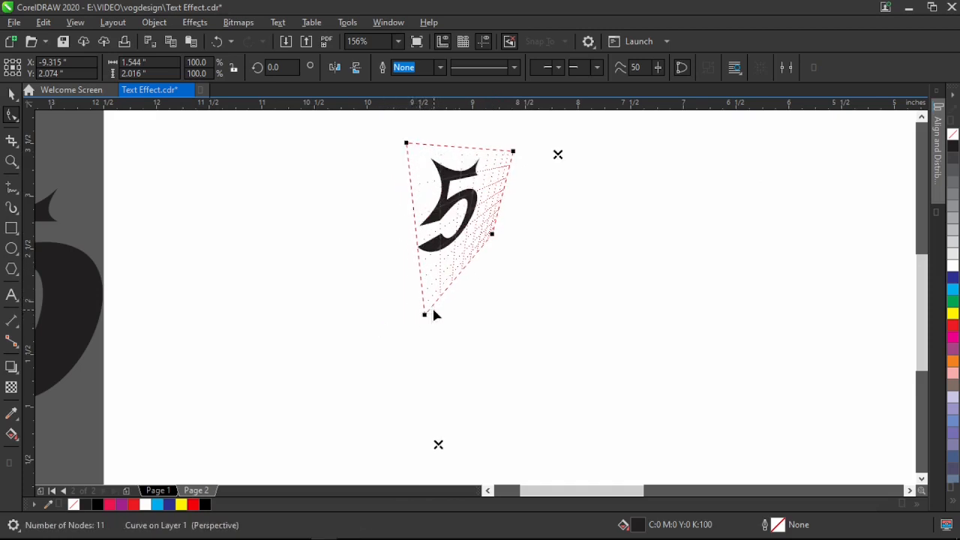
{"action": "key", "text": "space"}
{"action": "scroll", "coordinate": [467, 258], "scroll_direction": "down", "scroll_amount": 2}
{"action": "scroll", "coordinate": [450, 243], "scroll_direction": "up", "scroll_amount": 3}
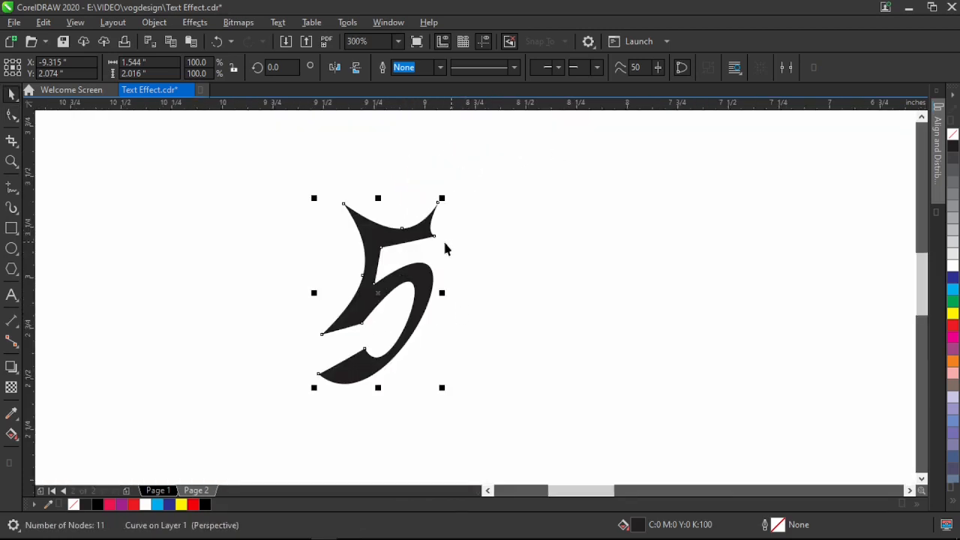
Step: Undo the latest moves of the perspective grid's two right corners and lower-left corner
{"action": "key", "text": "ctrl+z"}
{"action": "key", "text": "ctrl+z"}
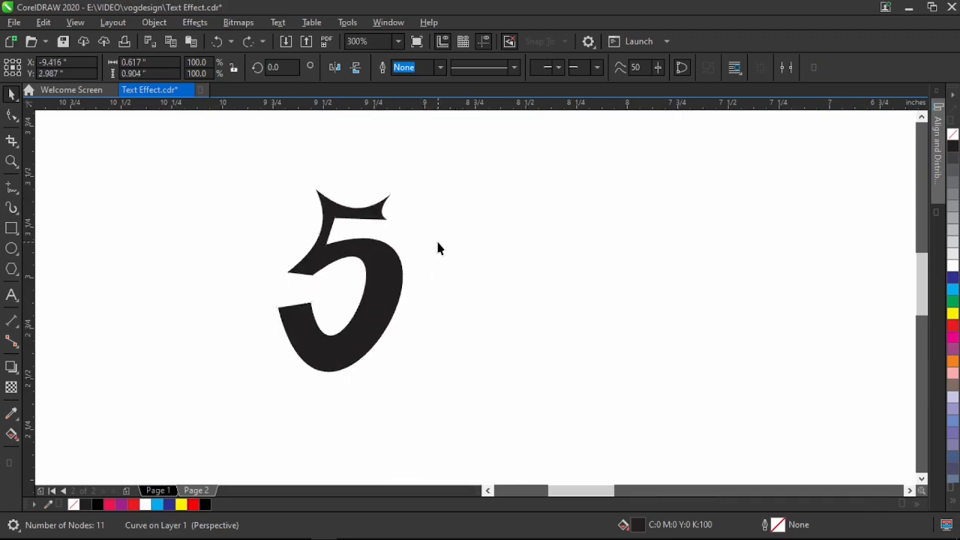
{"action": "key", "text": "ctrl+z"}
{"action": "key", "text": "ctrl+z"}
Step: Open the 3D Rotate effect for the perspective-distorted 5 and place its dialog clear of the numeral
{"action": "scroll", "coordinate": [438, 243], "scroll_direction": "down", "scroll_amount": 1}
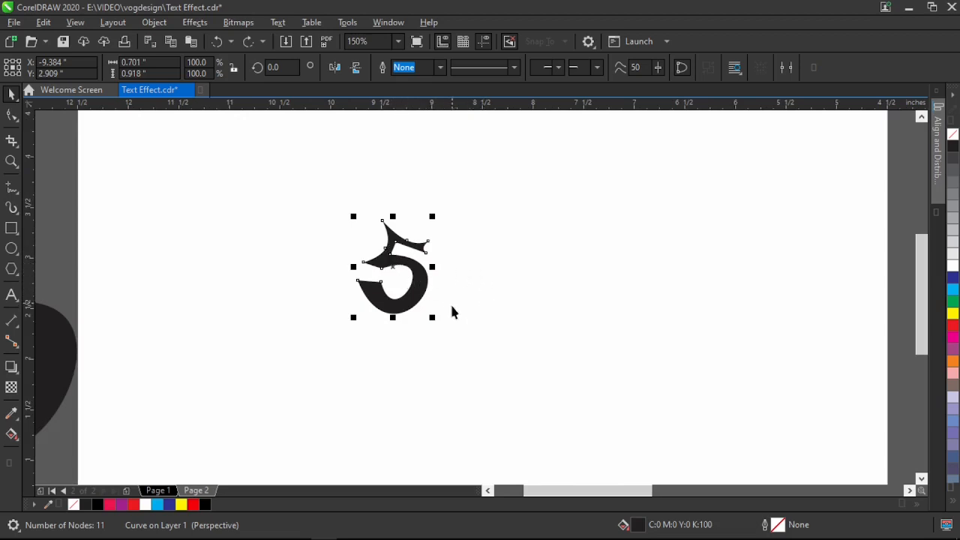
{"action": "scroll", "coordinate": [393, 258], "scroll_direction": "up", "scroll_amount": 1}
{"action": "scroll", "coordinate": [393, 257], "scroll_direction": "up", "scroll_amount": 1}
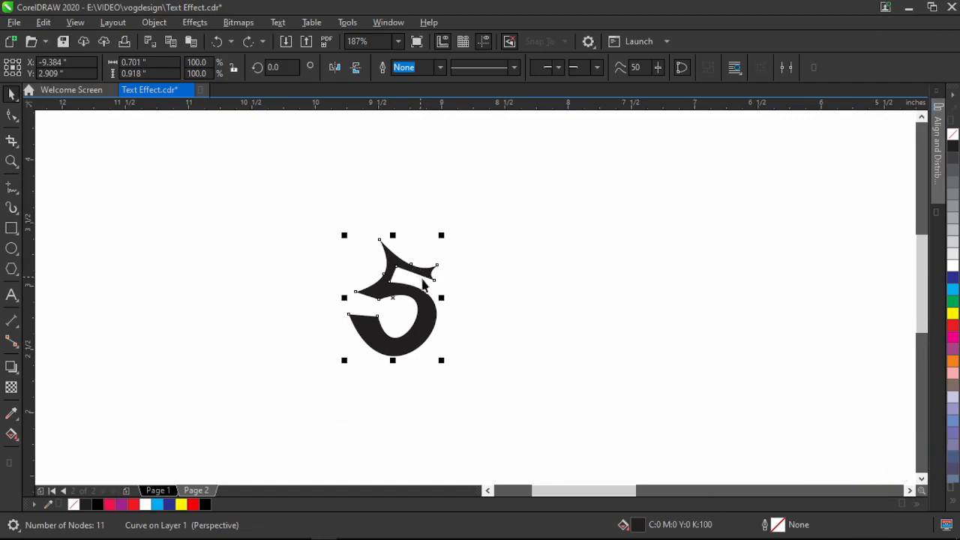
{"action": "left_click_drag", "start_coordinate": [446, 300], "coordinate": [431, 292]}
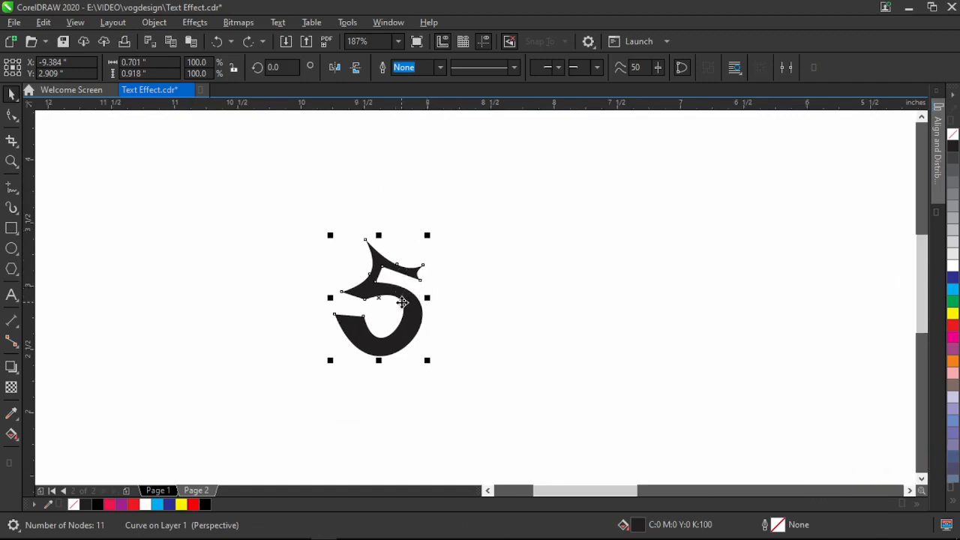
{"action": "scroll", "coordinate": [431, 297], "scroll_direction": "up", "scroll_amount": 4}
{"action": "scroll", "coordinate": [413, 294], "scroll_direction": "right", "scroll_amount": 2}
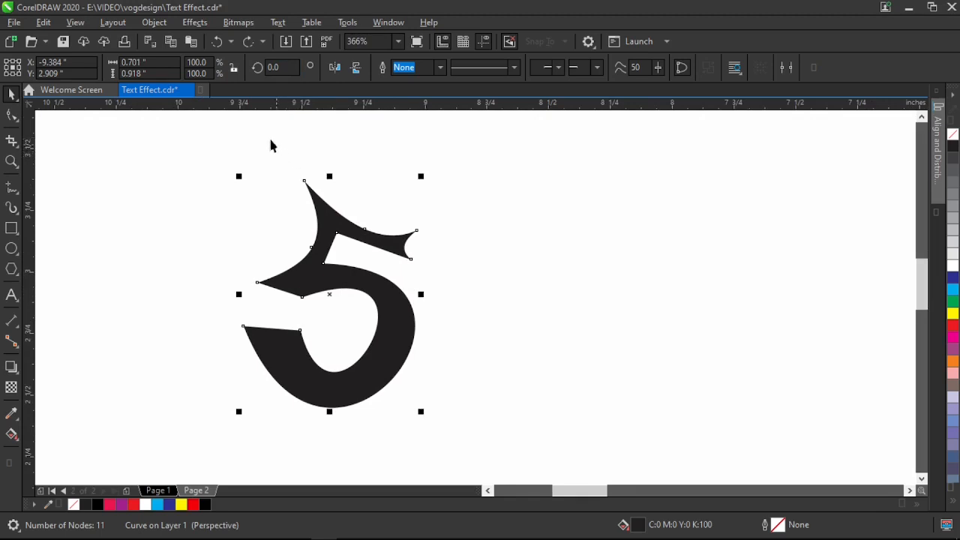
{"action": "left_click", "coordinate": [196, 23]}
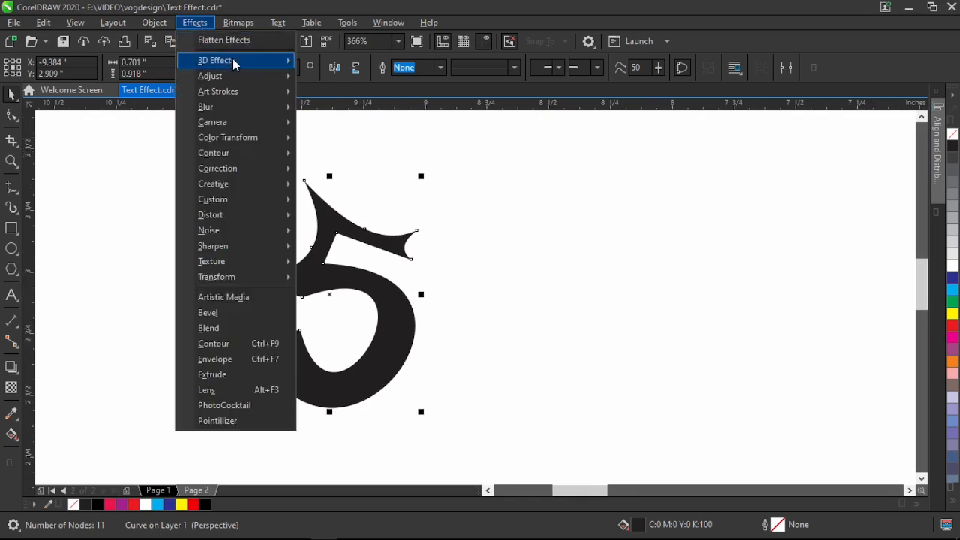
{"action": "mouse_move", "coordinate": [250, 64]}
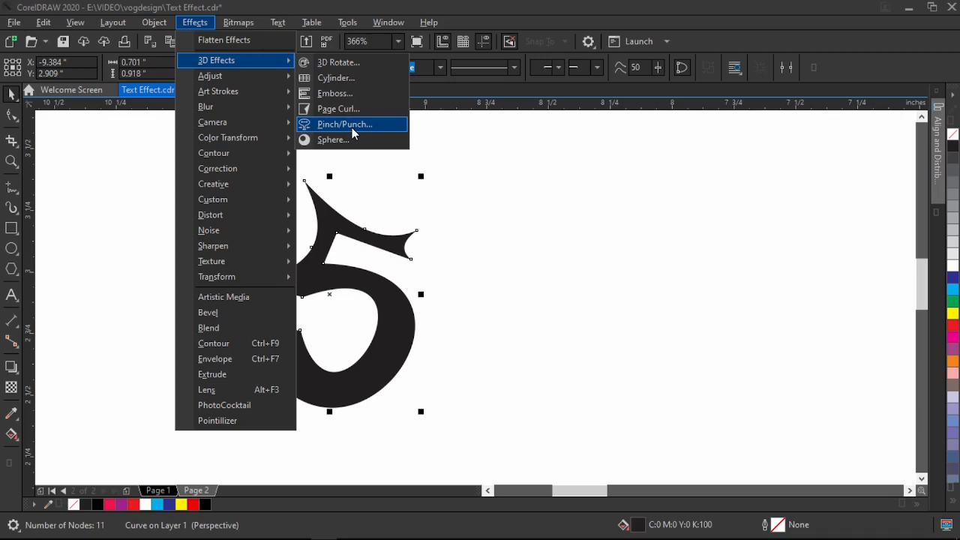
{"action": "left_click", "coordinate": [348, 64]}
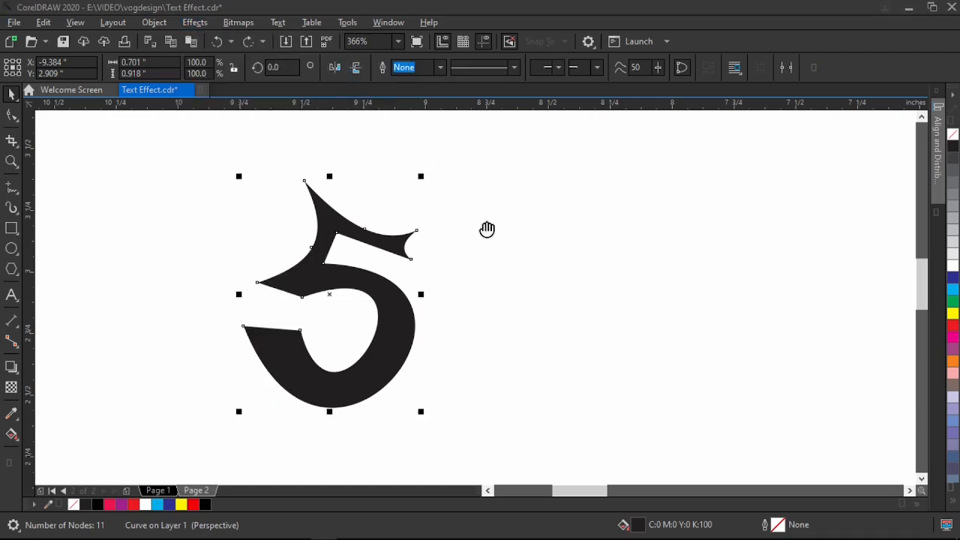
{"action": "left_click_drag", "start_coordinate": [480, 73], "coordinate": [631, 39]}
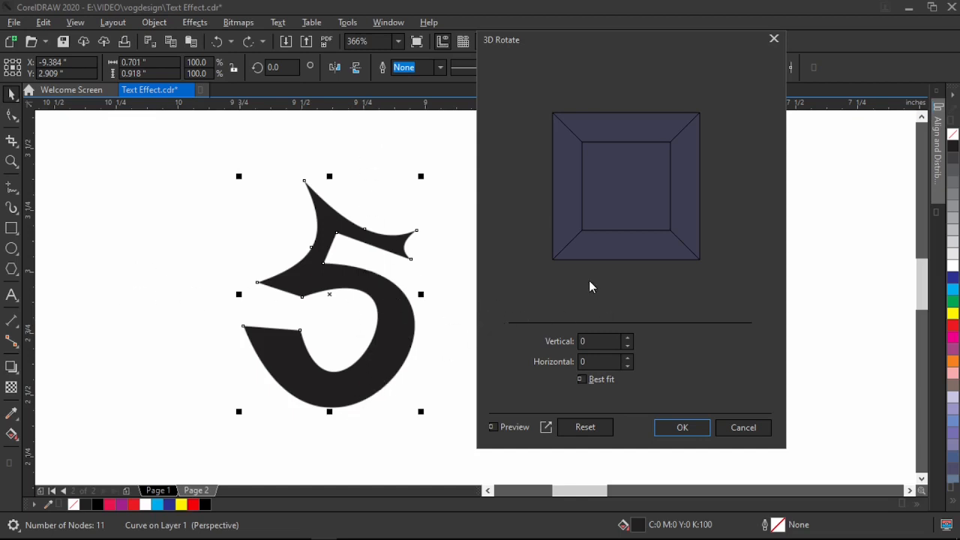
Step: Set the vertical 3D rotation of the 5 to 29
{"action": "left_click", "coordinate": [630, 339]}
{"action": "left_click", "coordinate": [628, 339]}
{"action": "left_click", "coordinate": [628, 339]}
{"action": "left_click", "coordinate": [628, 339]}
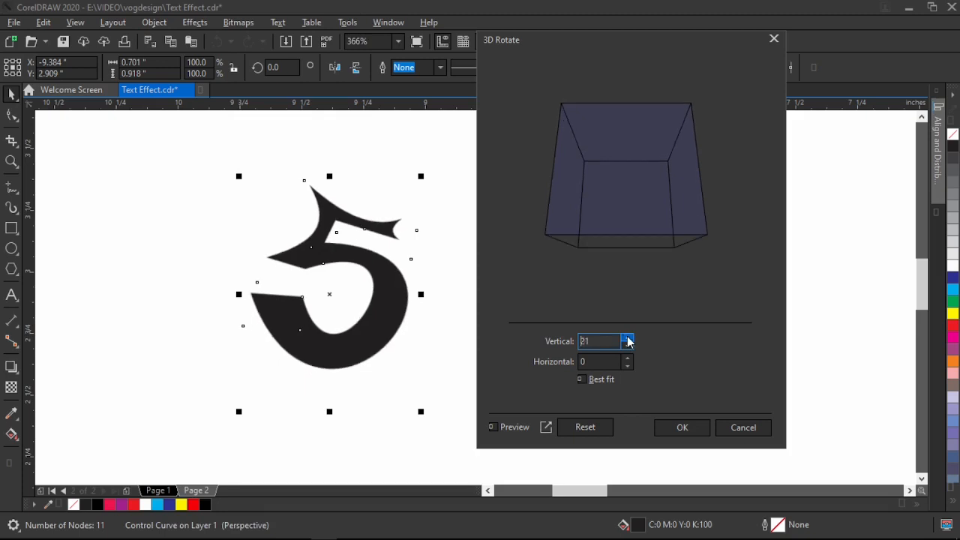
{"action": "left_click", "coordinate": [628, 339]}
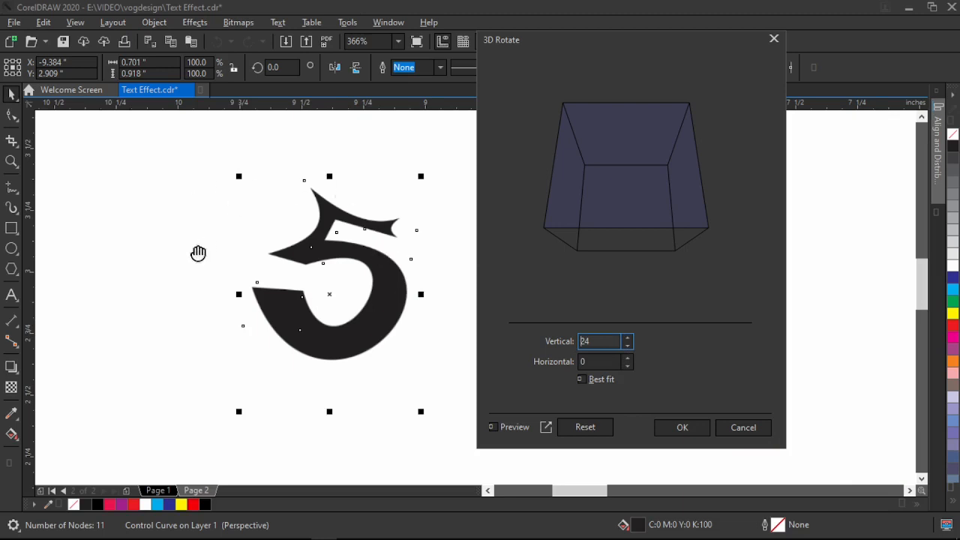
{"action": "left_click", "coordinate": [627, 338]}
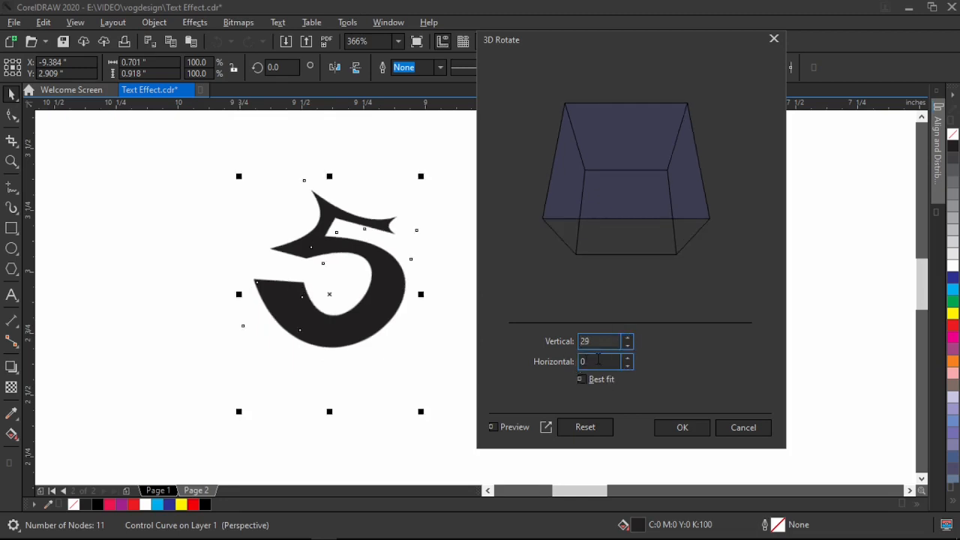
Step: Try a horizontal 3D rotation of -17 on the 5 and close the 3D Rotate effect
{"action": "left_click", "coordinate": [627, 365]}
{"action": "left_click", "coordinate": [627, 365]}
{"action": "left_click", "coordinate": [627, 365]}
{"action": "left_click", "coordinate": [628, 365]}
{"action": "left_click", "coordinate": [627, 365]}
{"action": "left_click", "coordinate": [628, 365]}
{"action": "left_click", "coordinate": [629, 365]}
{"action": "left_click", "coordinate": [628, 366]}
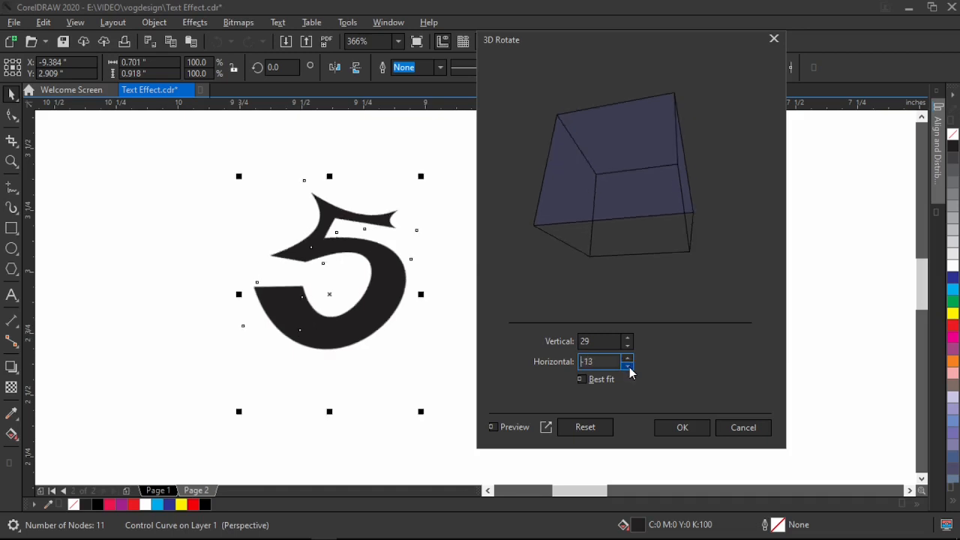
{"action": "left_click", "coordinate": [628, 366]}
{"action": "left_click", "coordinate": [629, 365]}
{"action": "left_click", "coordinate": [629, 366]}
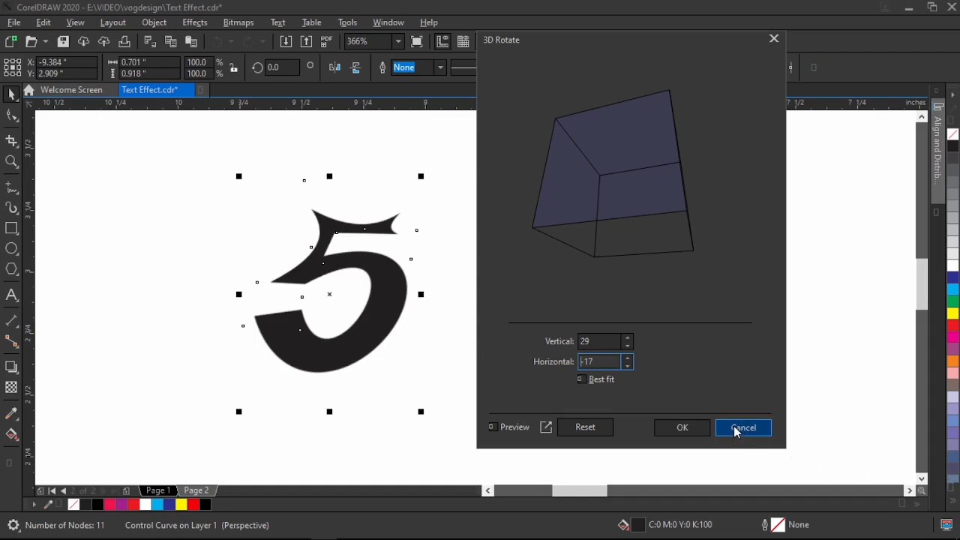
{"action": "left_click", "coordinate": [681, 429]}
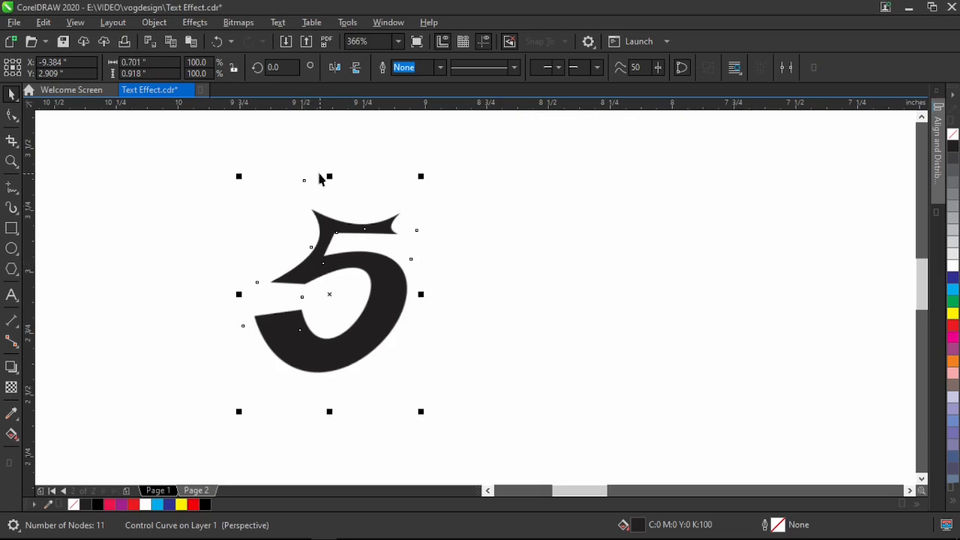
Step: Open the Cylinder effect for the 5, clear of the numeral, and try horizontal mode at 98, -96 and 94 percent
{"action": "left_click", "coordinate": [194, 22]}
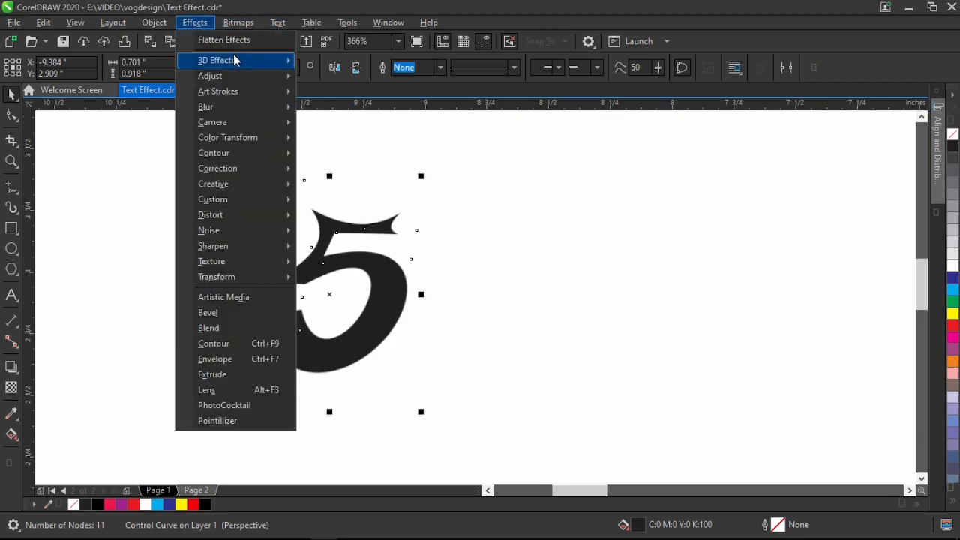
{"action": "mouse_move", "coordinate": [229, 60]}
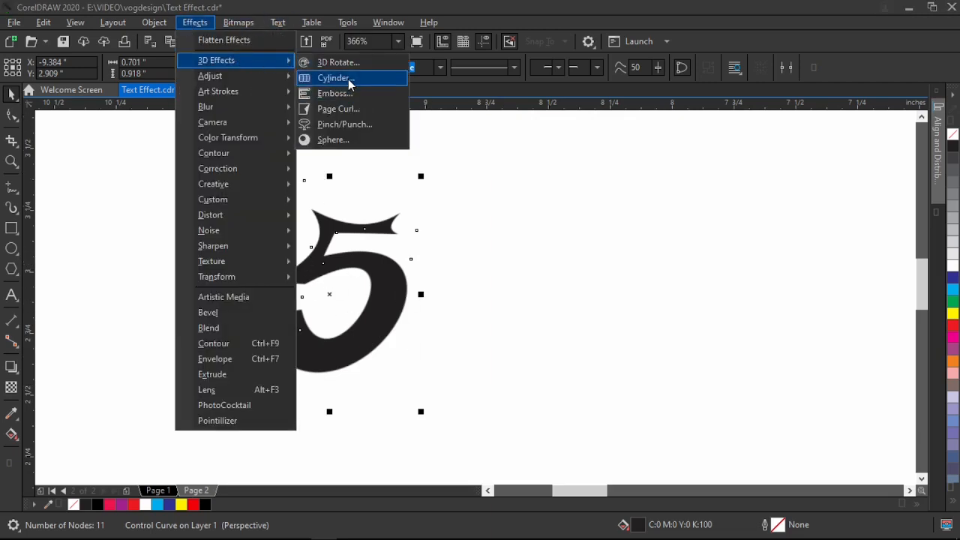
{"action": "left_click", "coordinate": [350, 79]}
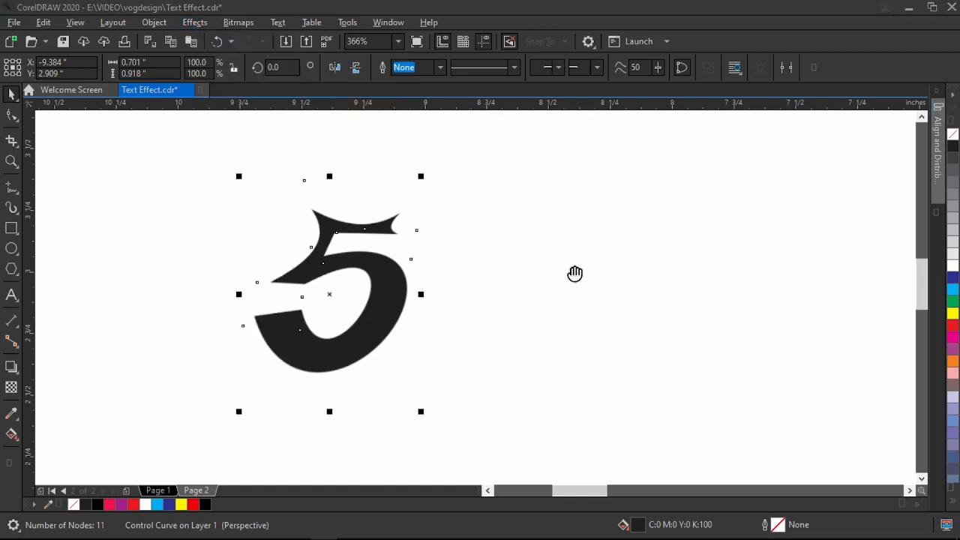
{"action": "left_click_drag", "start_coordinate": [483, 163], "coordinate": [637, 141]}
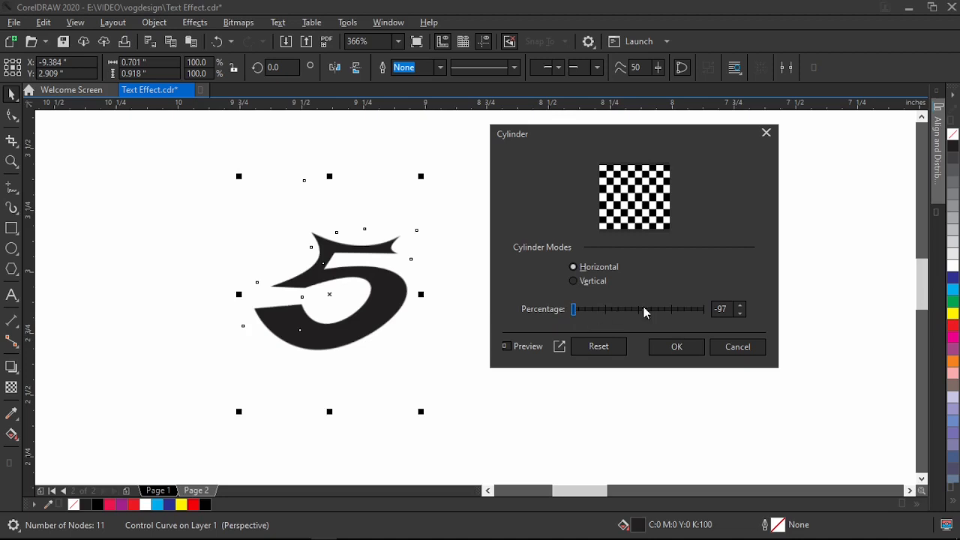
{"action": "left_click", "coordinate": [702, 308]}
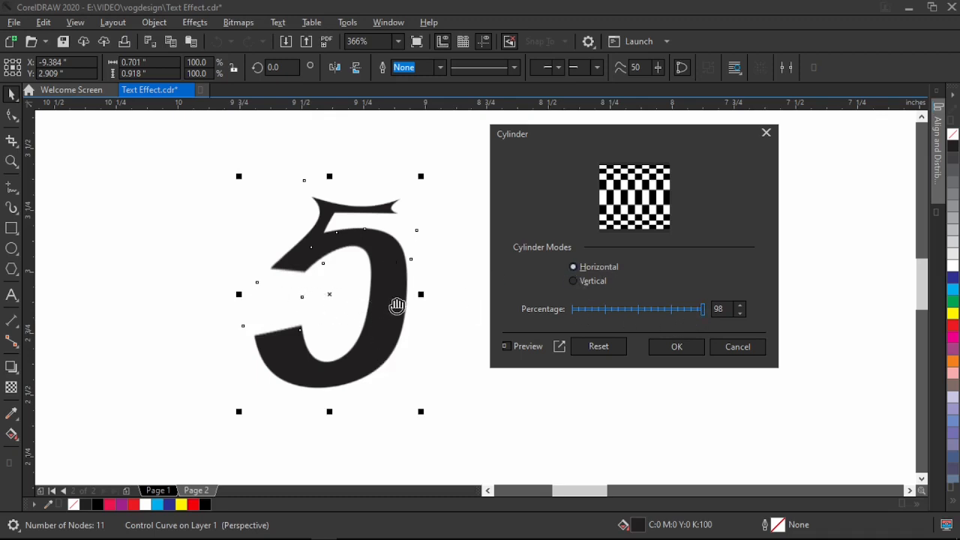
{"action": "left_click", "coordinate": [575, 311]}
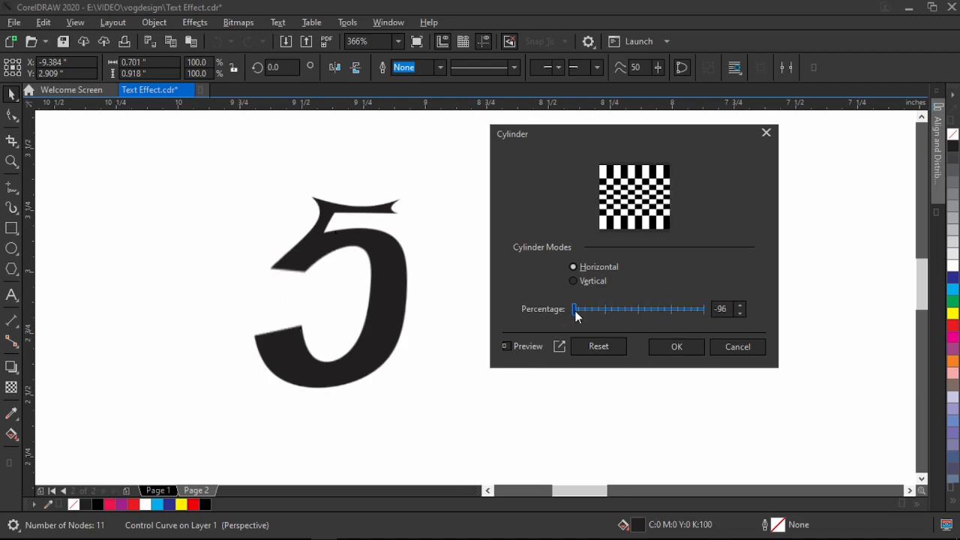
{"action": "left_click", "coordinate": [699, 310]}
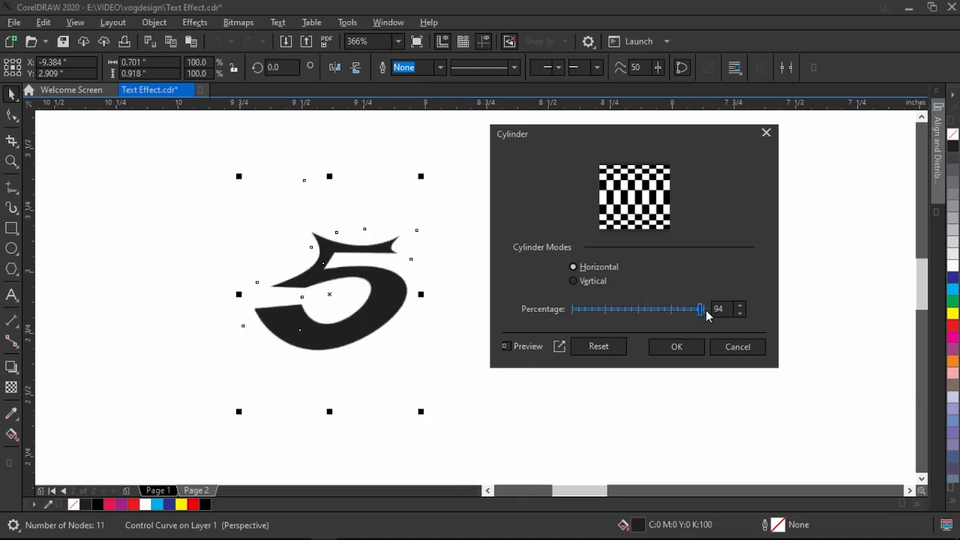
Step: Switch the Cylinder effect to vertical mode, try -94 and 97 percent, and close the effect
{"action": "left_click", "coordinate": [573, 280]}
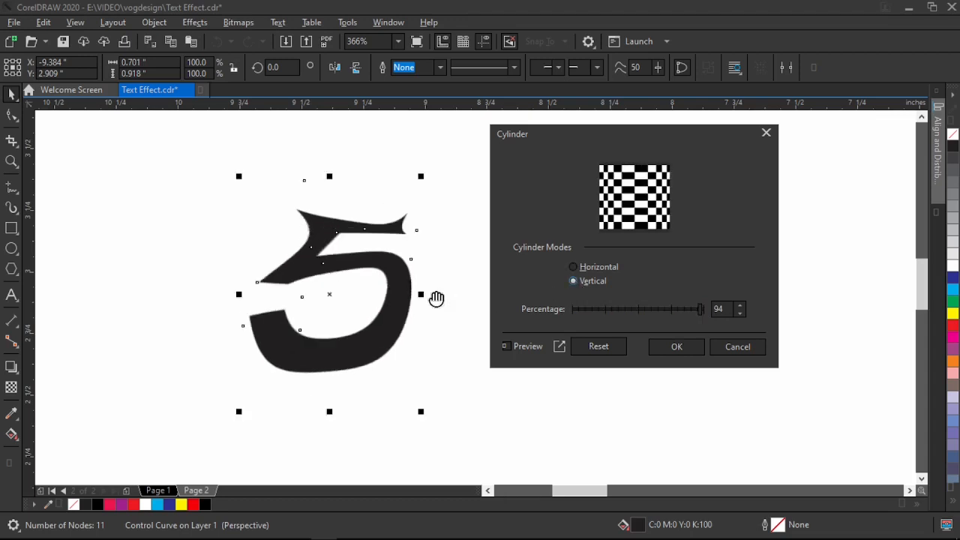
{"action": "left_click", "coordinate": [576, 309]}
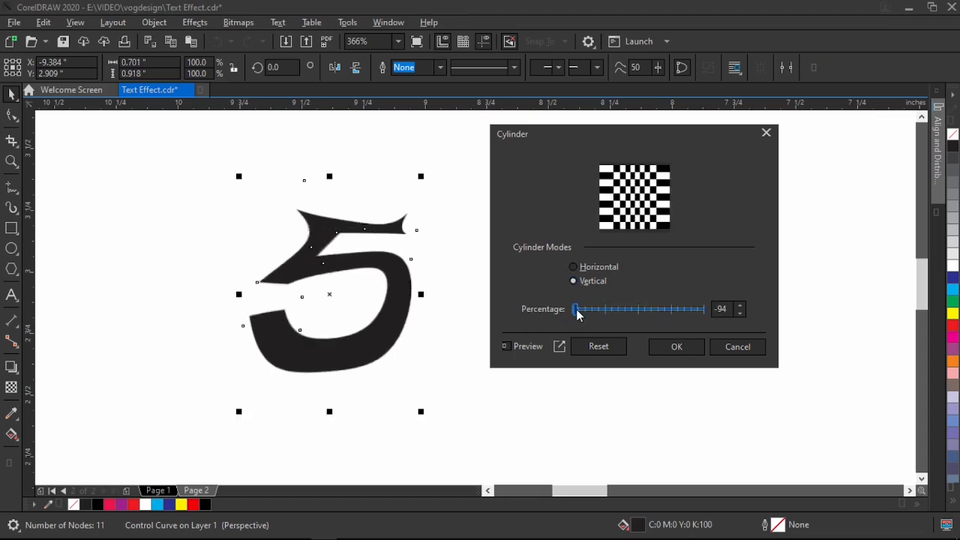
{"action": "left_click", "coordinate": [703, 308]}
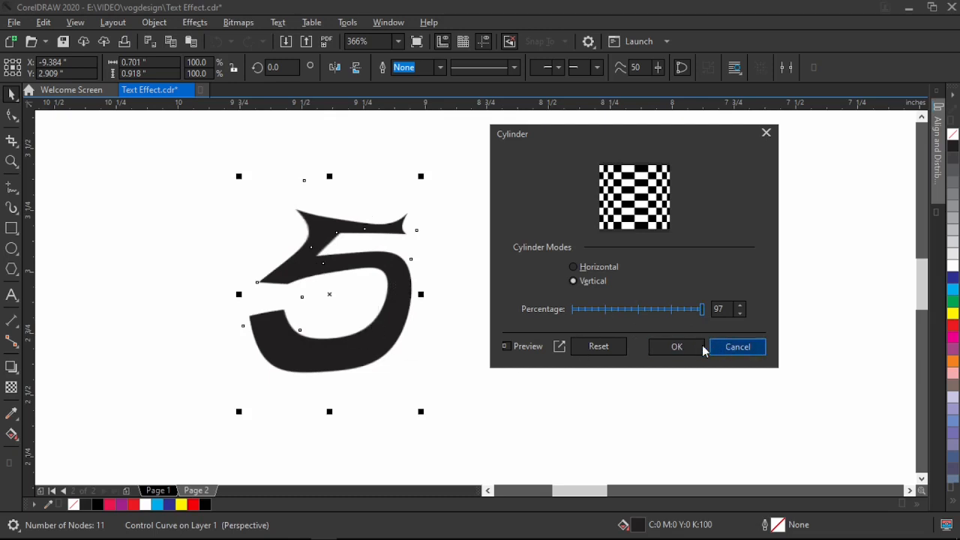
{"action": "left_click", "coordinate": [676, 347]}
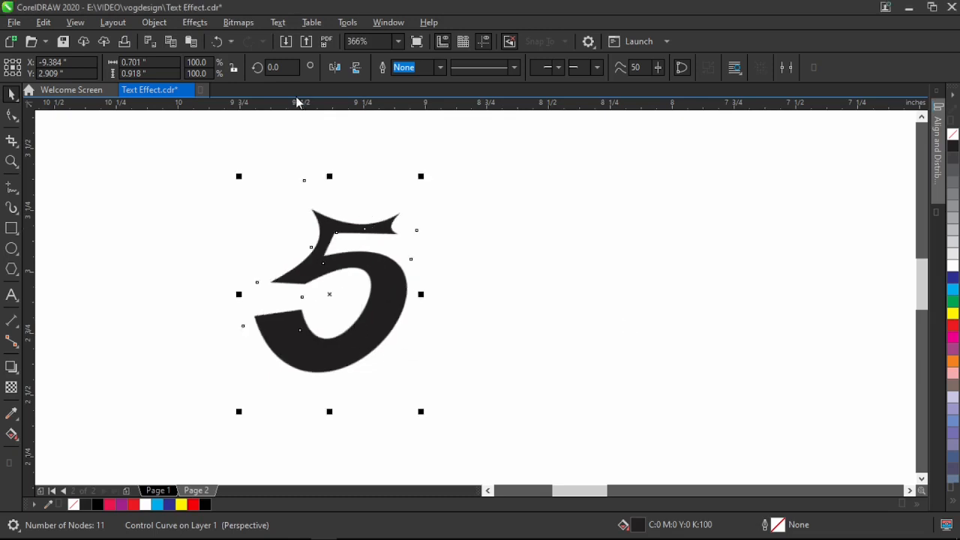
Step: Open the Emboss effect for the 5, clear of the numeral, and compare the Black, Other and Gray emboss colors
{"action": "left_click", "coordinate": [194, 22]}
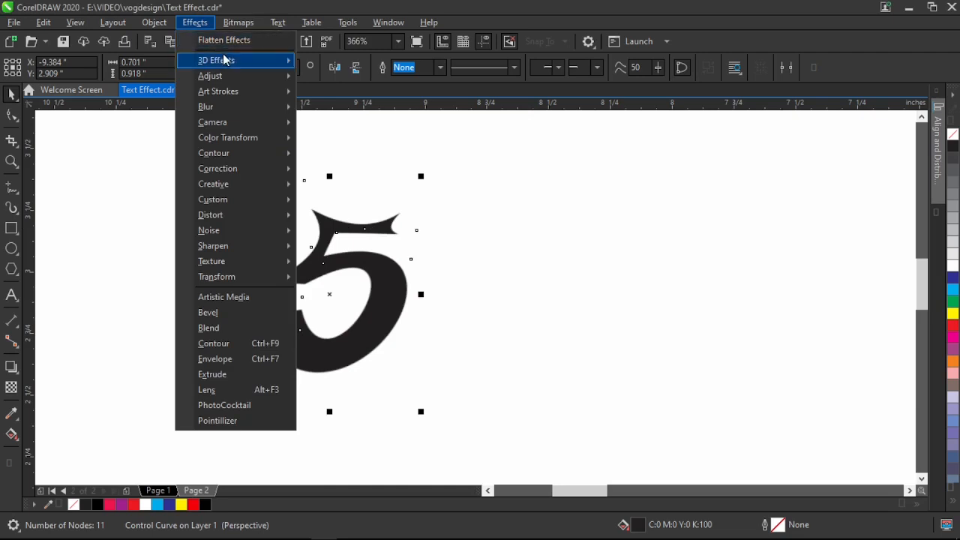
{"action": "mouse_move", "coordinate": [242, 60]}
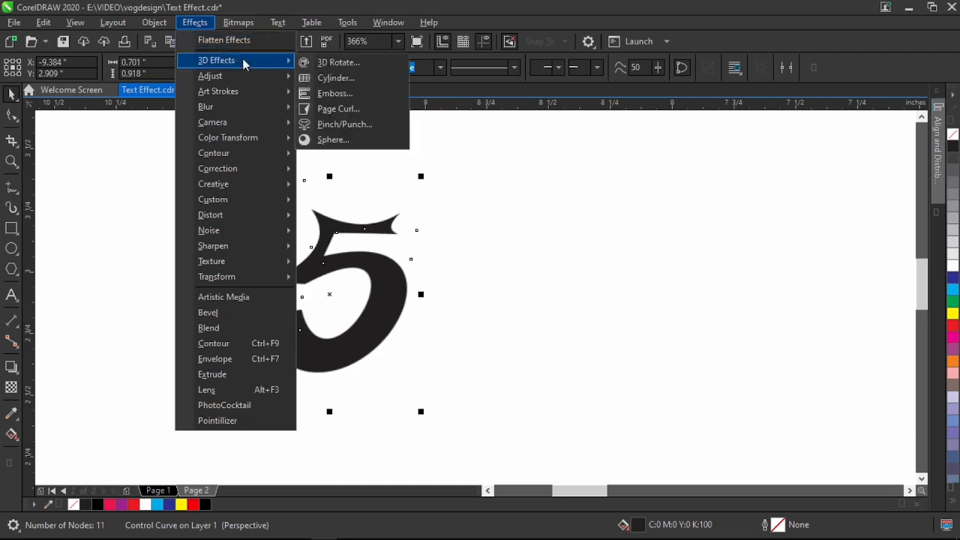
{"action": "left_click", "coordinate": [342, 95]}
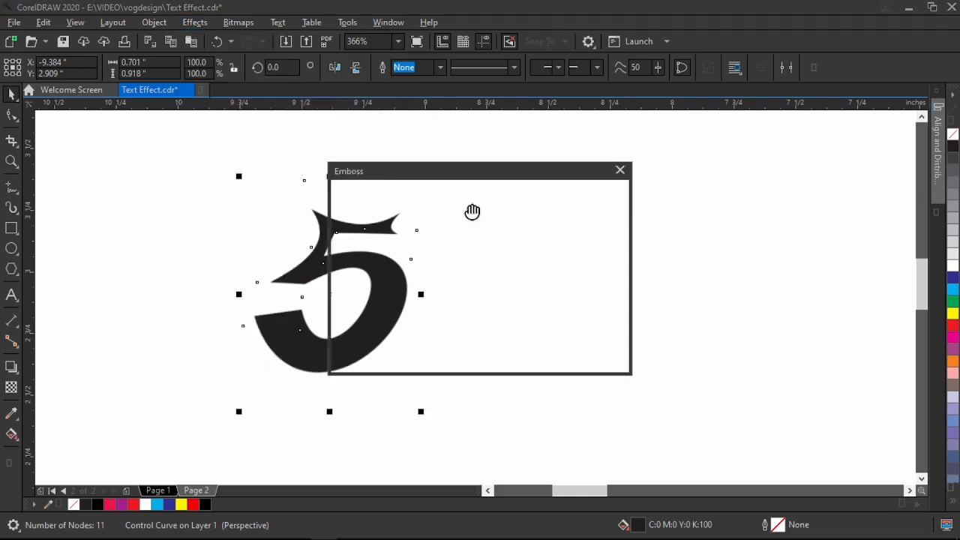
{"action": "left_click_drag", "start_coordinate": [501, 178], "coordinate": [682, 154]}
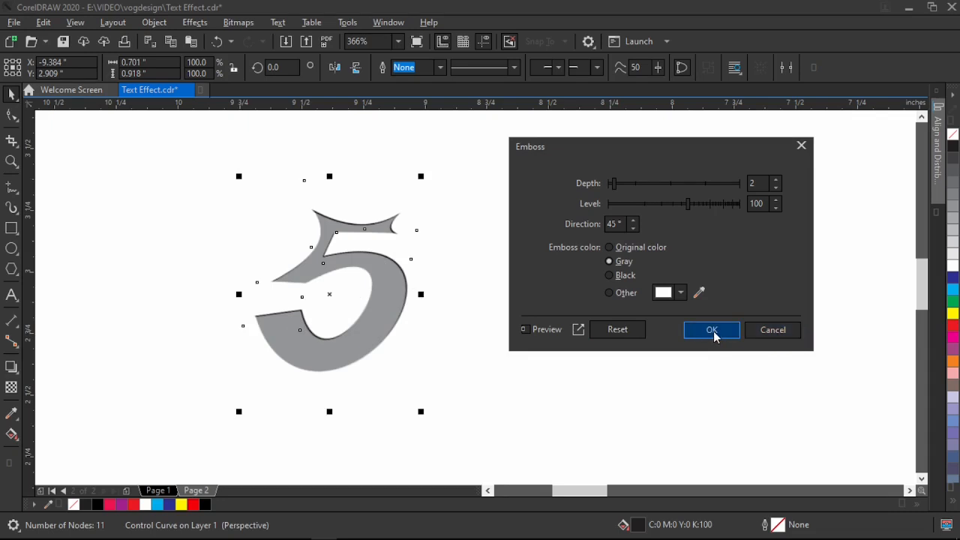
{"action": "left_click", "coordinate": [609, 275]}
{"action": "left_click", "coordinate": [609, 293]}
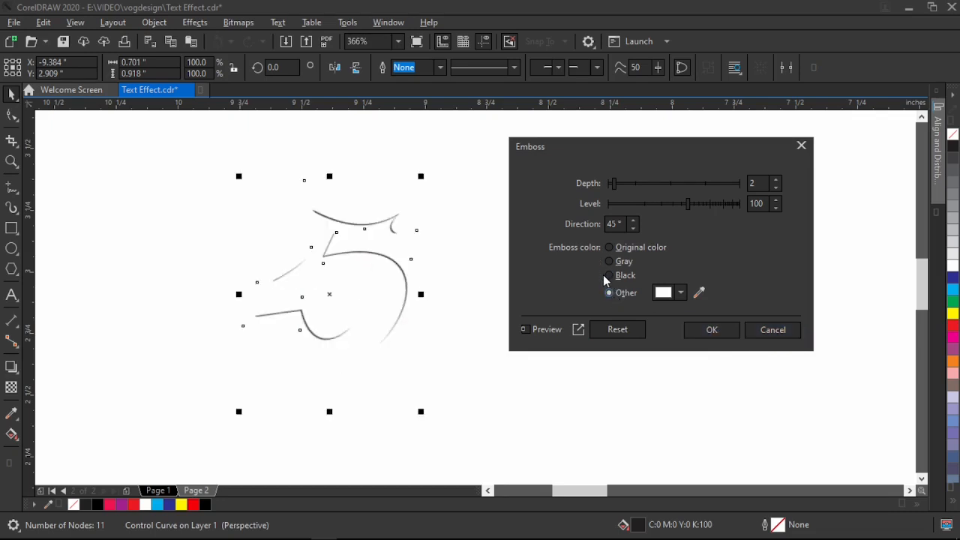
{"action": "left_click", "coordinate": [609, 275]}
{"action": "left_click", "coordinate": [610, 261]}
{"action": "left_click", "coordinate": [606, 273]}
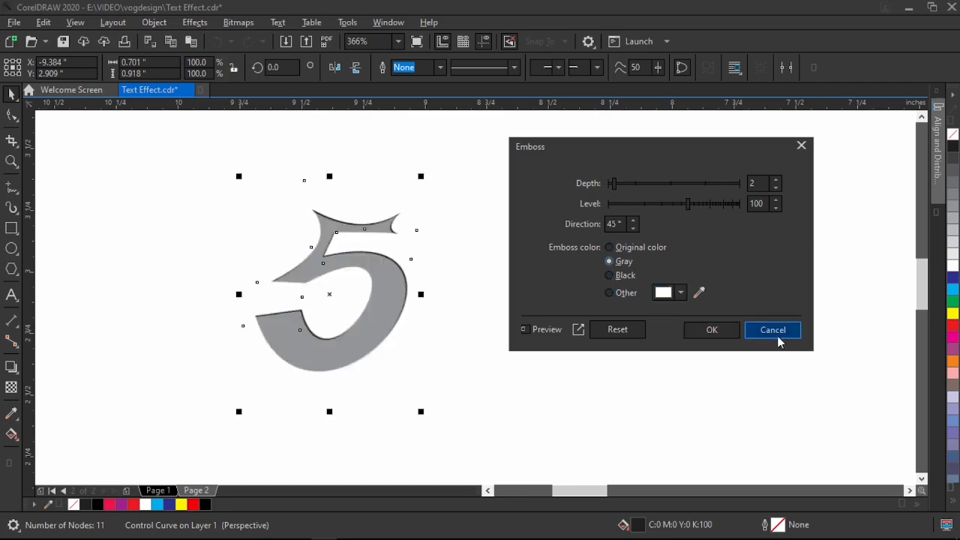
Step: Try emboss depths of 16, 19 and 12 on the 5 and cancel the Emboss effect
{"action": "left_click_drag", "start_coordinate": [658, 183], "coordinate": [711, 185]}
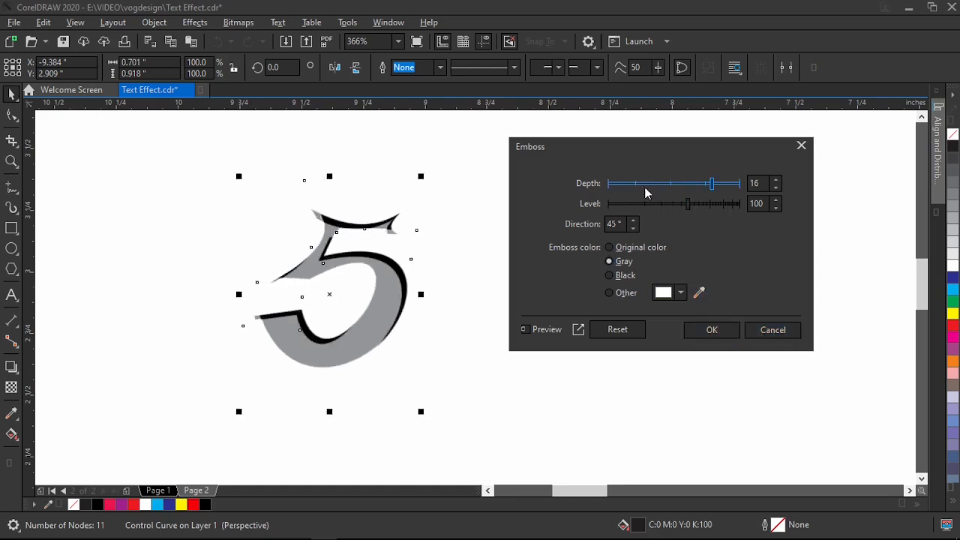
{"action": "left_click", "coordinate": [726, 185]}
{"action": "left_click", "coordinate": [734, 186]}
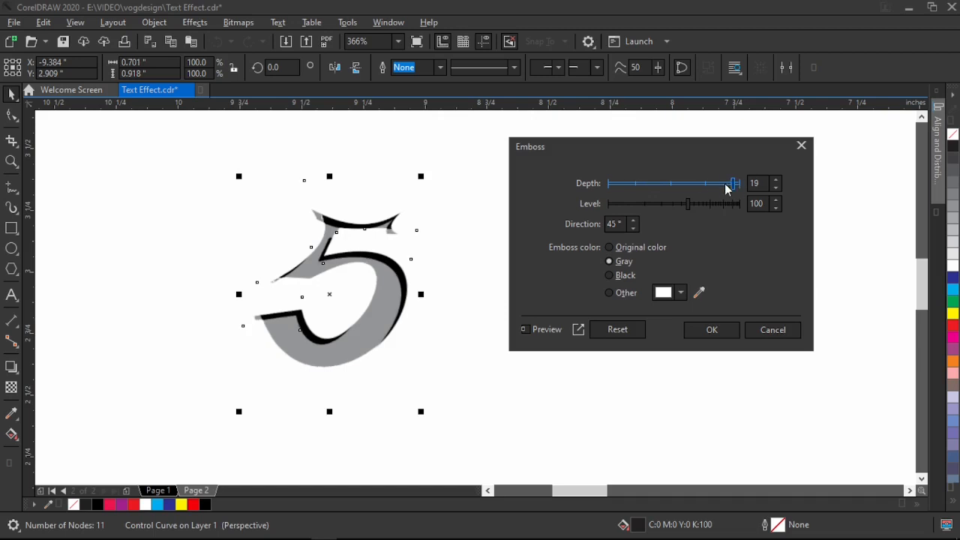
{"action": "left_click", "coordinate": [683, 181]}
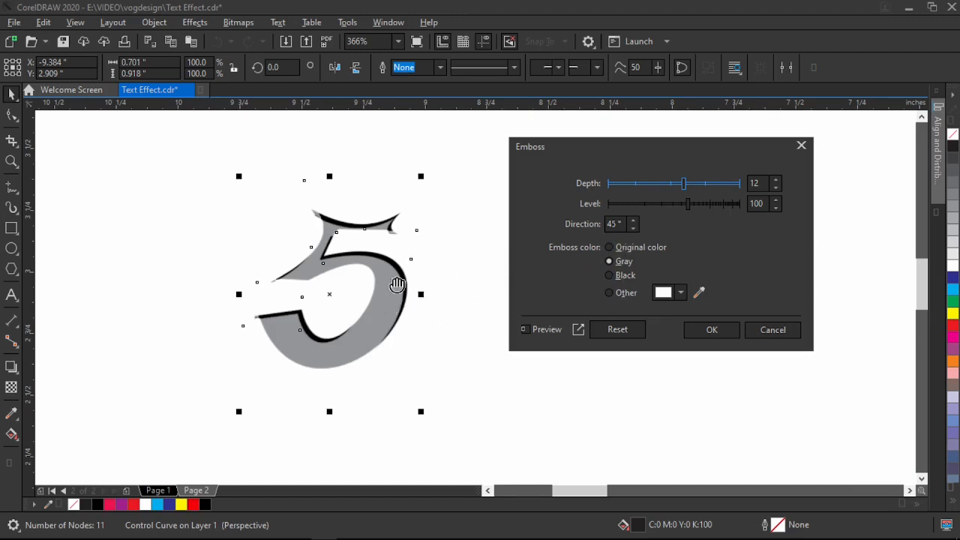
{"action": "left_click", "coordinate": [772, 330]}
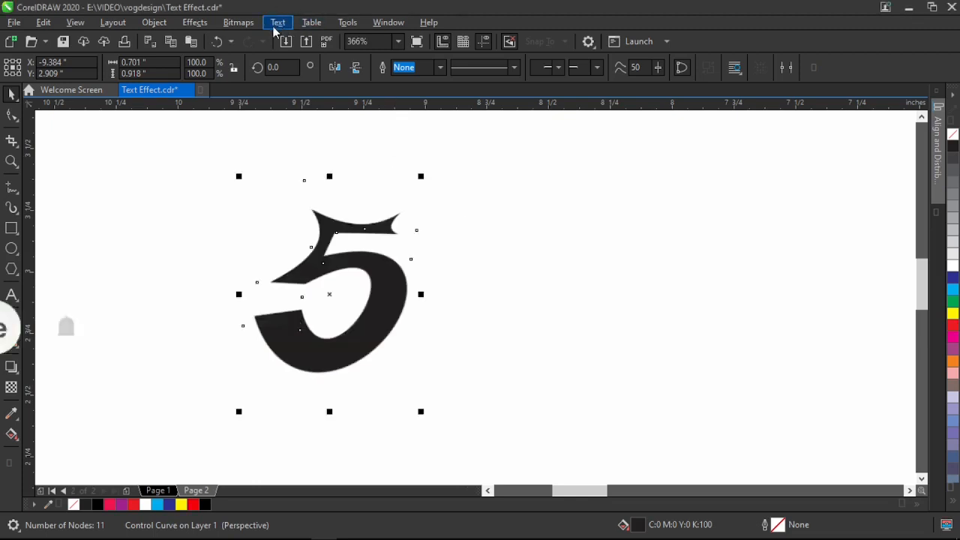
Step: Open the Page Curl effect for the 5, clear of the numeral, and compare the Transparent and Opaque paper options, ending on Opaque
{"action": "left_click", "coordinate": [189, 23]}
{"action": "mouse_move", "coordinate": [275, 61]}
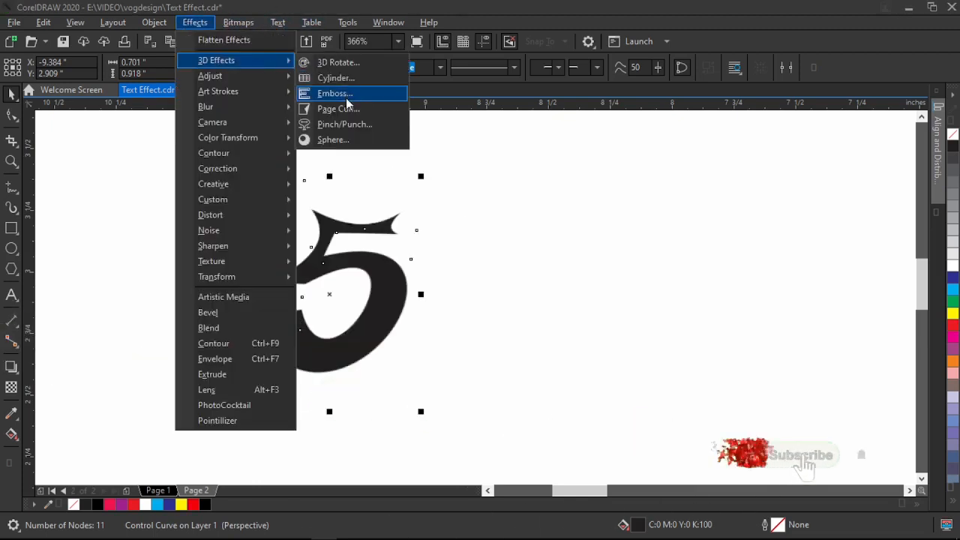
{"action": "left_click", "coordinate": [345, 112]}
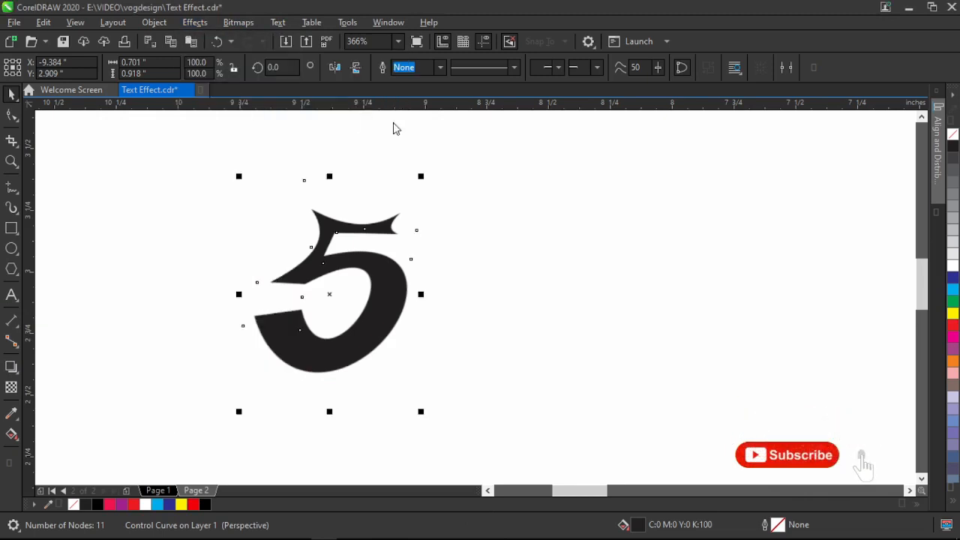
{"action": "left_click_drag", "start_coordinate": [497, 122], "coordinate": [724, 113]}
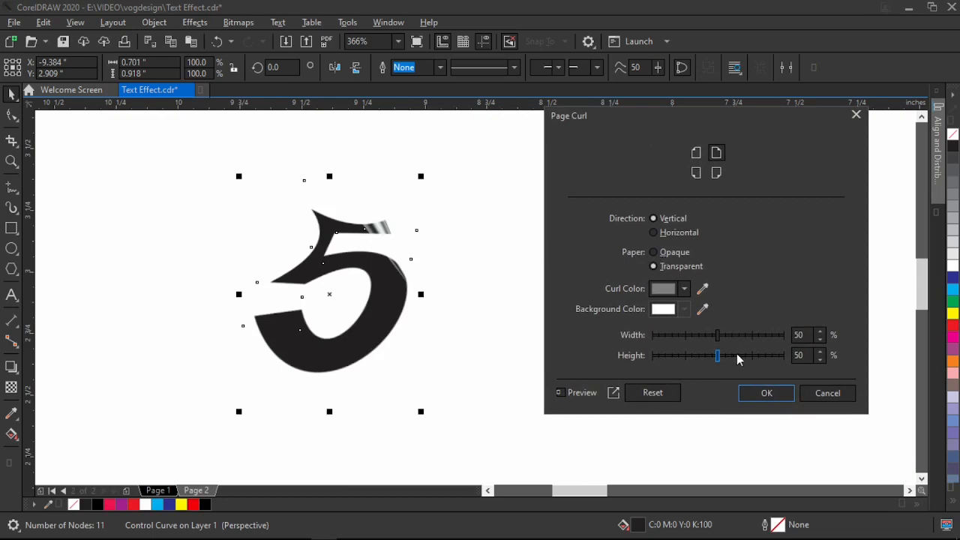
{"action": "left_click", "coordinate": [653, 232]}
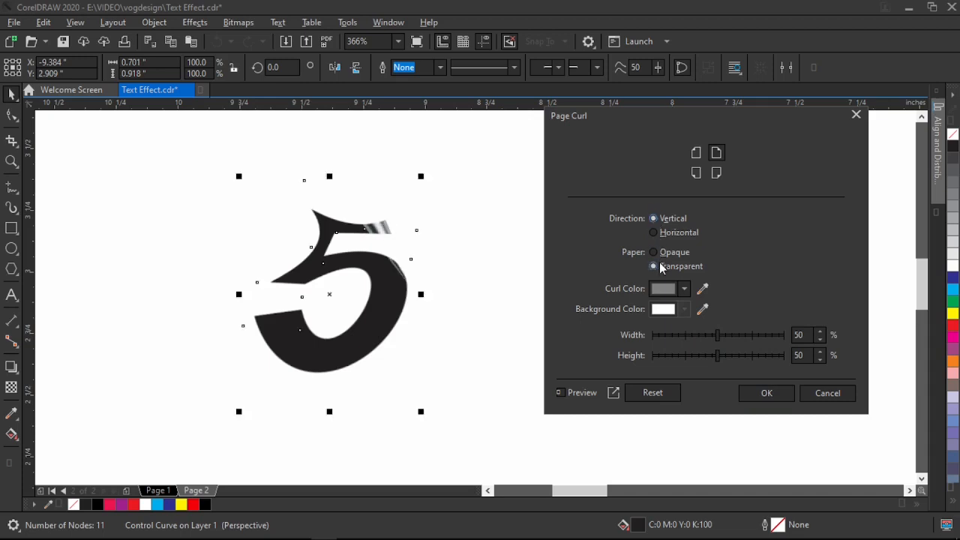
{"action": "left_click", "coordinate": [656, 254]}
{"action": "left_click", "coordinate": [653, 267]}
{"action": "left_click", "coordinate": [653, 252]}
Step: Set the page curl's width to 43% and its height to 82%
{"action": "left_click", "coordinate": [761, 337]}
{"action": "left_click", "coordinate": [708, 337]}
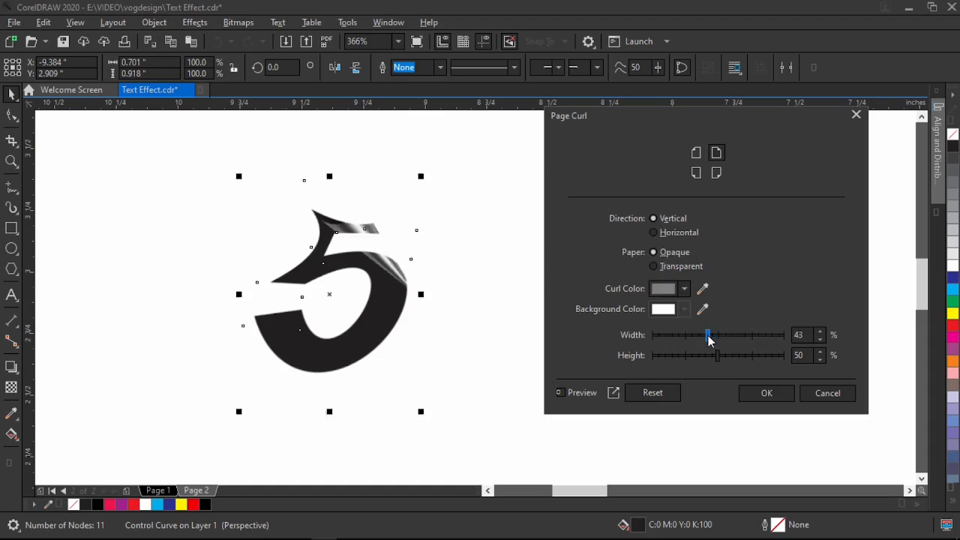
{"action": "left_click", "coordinate": [760, 354]}
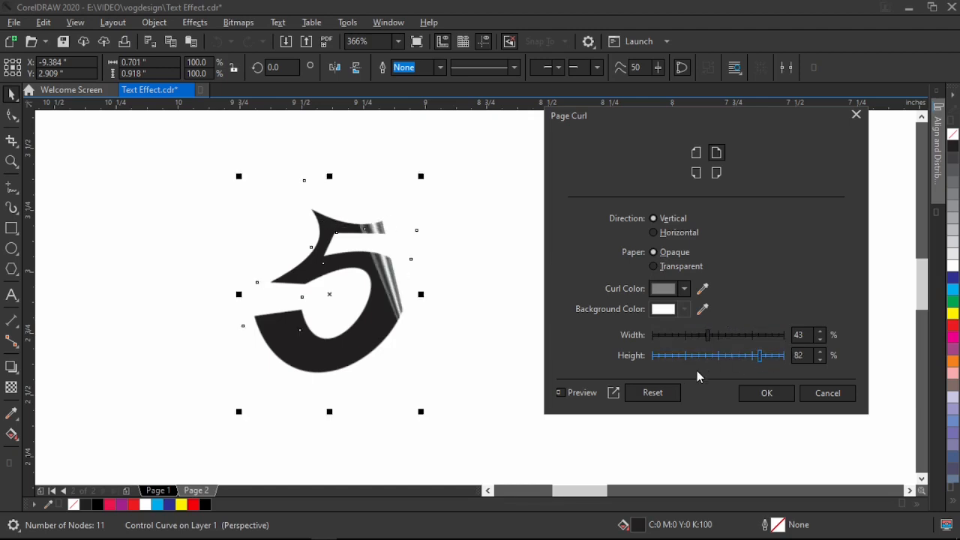
Step: Compare the page curl at the 5's lower-right and lower-left corners, return it to the lower-right corner, and cancel the effect
{"action": "left_click", "coordinate": [716, 174]}
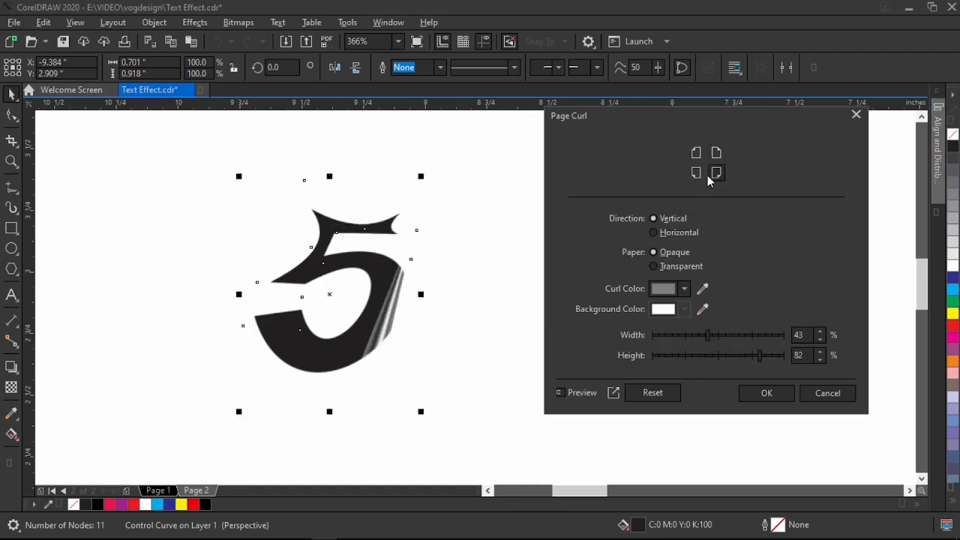
{"action": "left_click", "coordinate": [696, 175]}
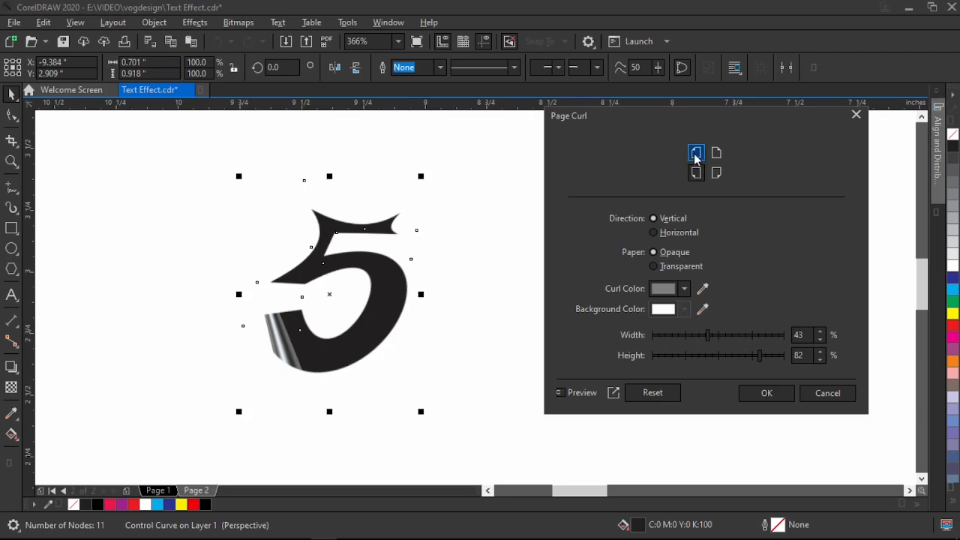
{"action": "left_click", "coordinate": [716, 173]}
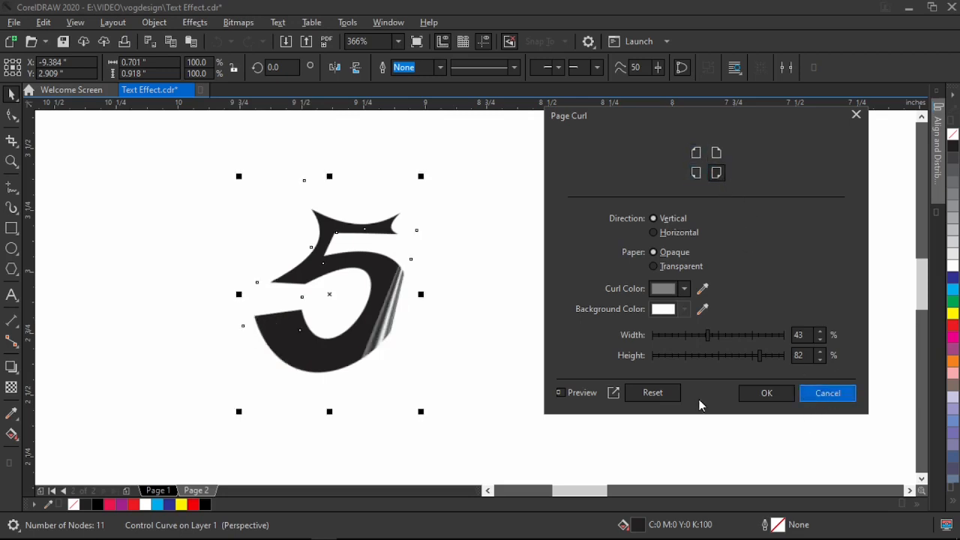
{"action": "left_click", "coordinate": [814, 396]}
Step: Open the Pinch/Punch effect for the 5, clear of the numeral, and try strengths of 100 and -100
{"action": "left_click", "coordinate": [194, 22]}
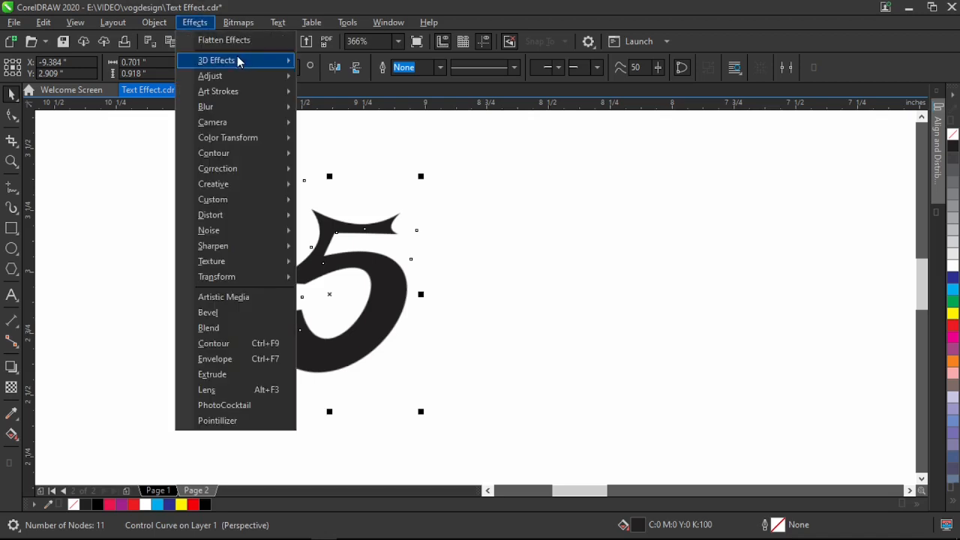
{"action": "mouse_move", "coordinate": [282, 58]}
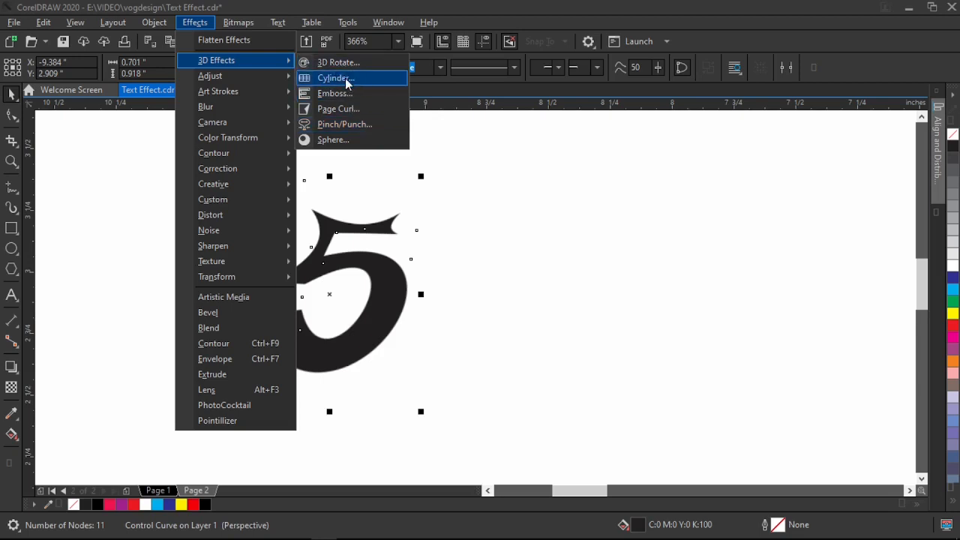
{"action": "left_click", "coordinate": [351, 126]}
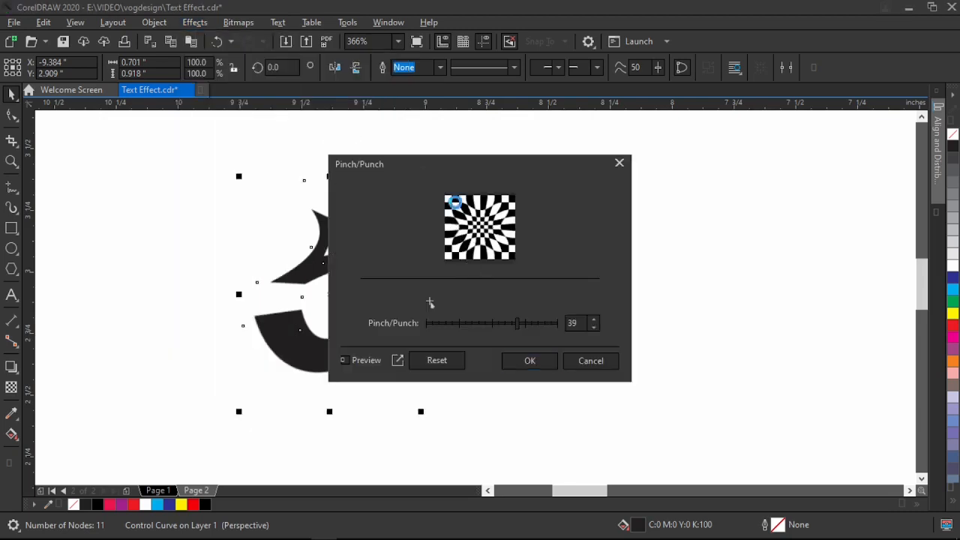
{"action": "left_click_drag", "start_coordinate": [457, 169], "coordinate": [601, 153]}
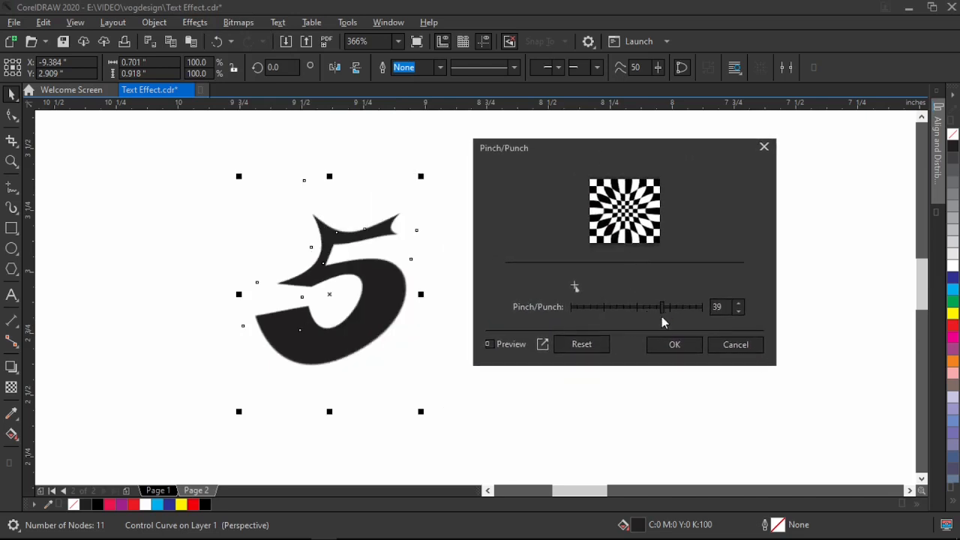
{"action": "left_click_drag", "start_coordinate": [661, 309], "coordinate": [705, 308]}
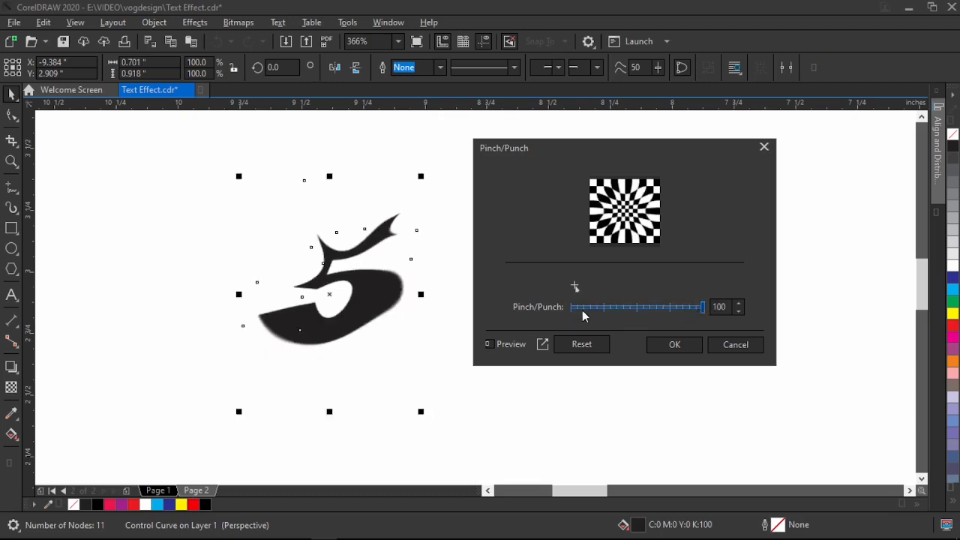
{"action": "left_click", "coordinate": [573, 308]}
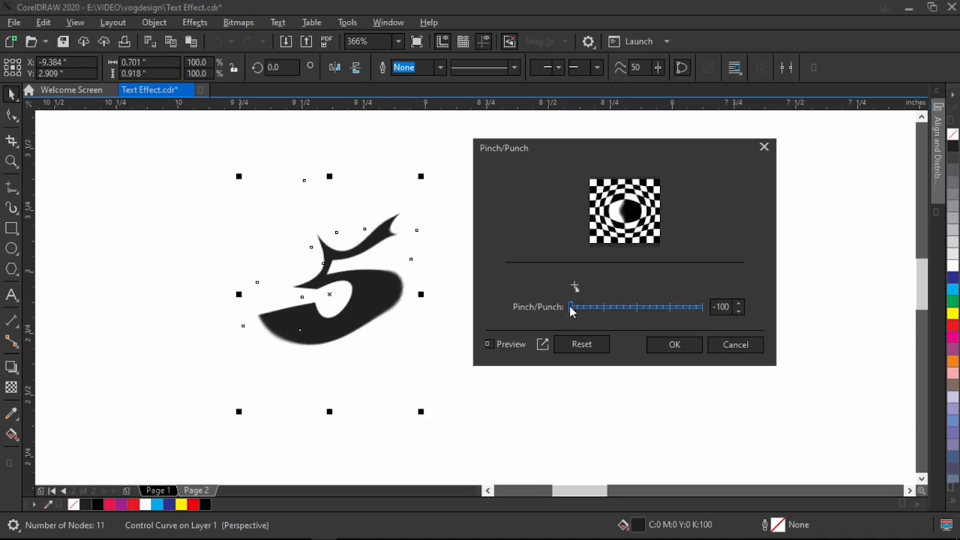
Step: Try pinch/punch strengths of 0, 91 and 97 on the 5 and cancel the effect
{"action": "left_click", "coordinate": [638, 305]}
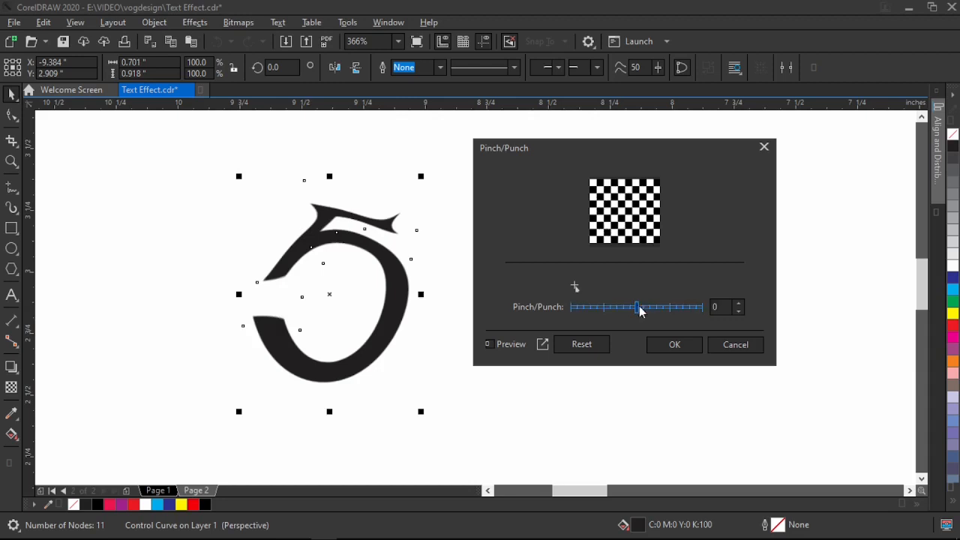
{"action": "left_click", "coordinate": [698, 307]}
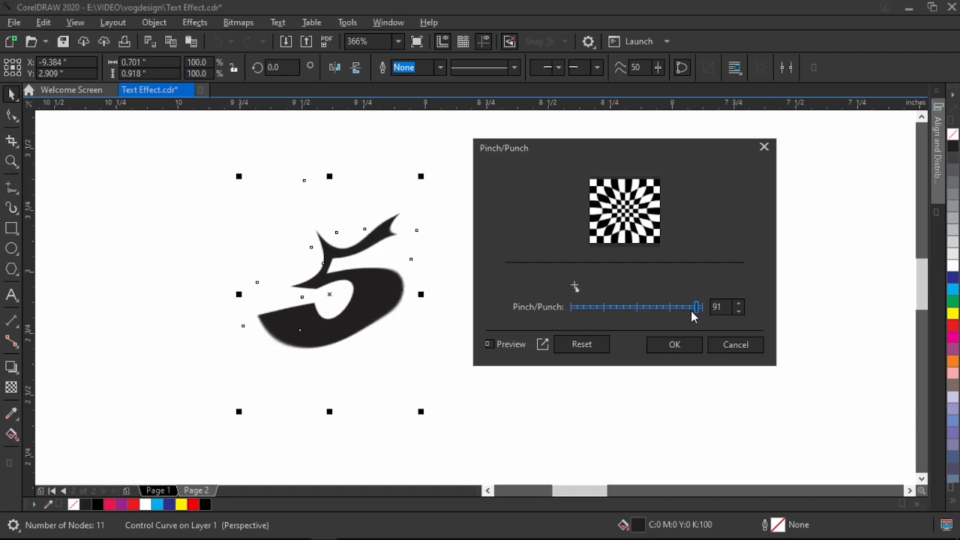
{"action": "left_click", "coordinate": [691, 308]}
{"action": "left_click", "coordinate": [701, 307]}
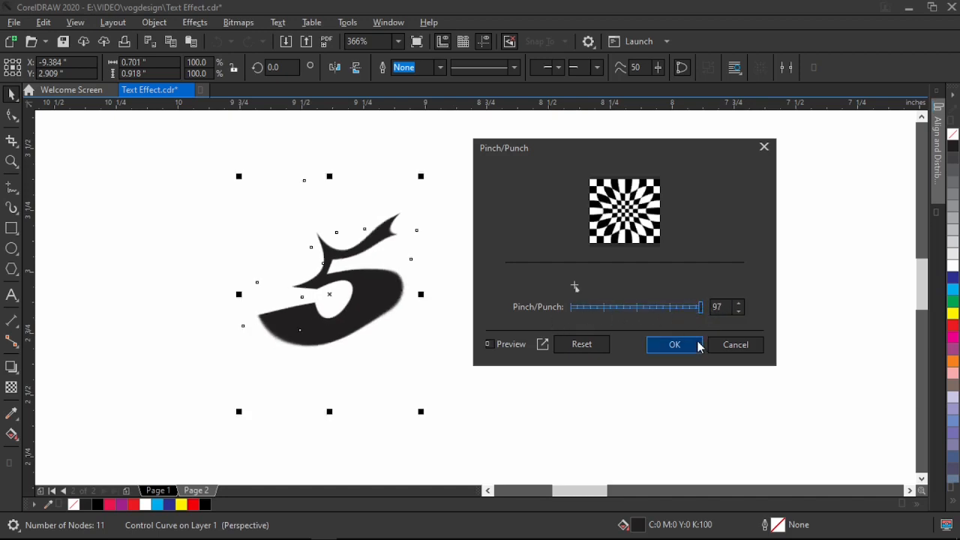
{"action": "left_click", "coordinate": [737, 349]}
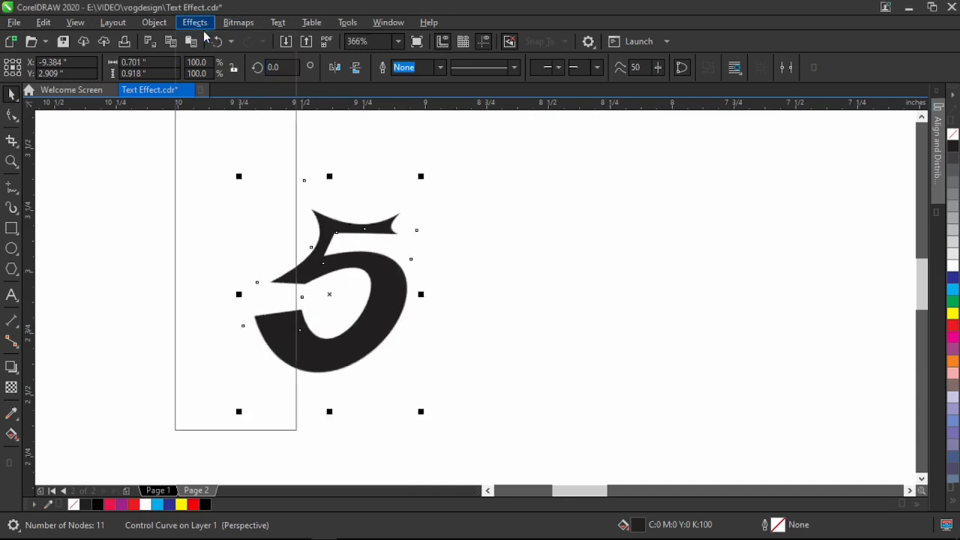
Step: Try the Sphere effect on the 5 at -31 percent, compare Speed and Quality optimization, and cancel the effect
{"action": "left_click", "coordinate": [195, 22]}
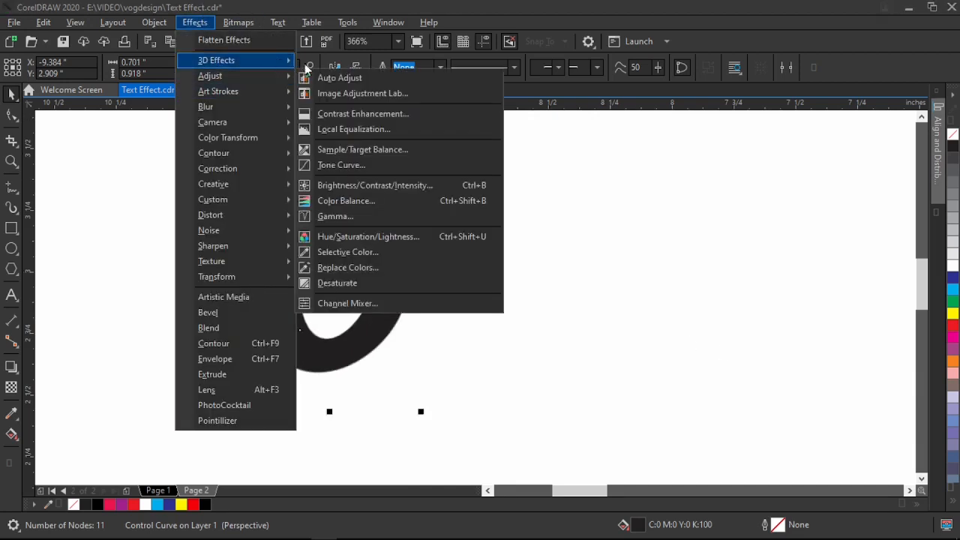
{"action": "left_click", "coordinate": [357, 142]}
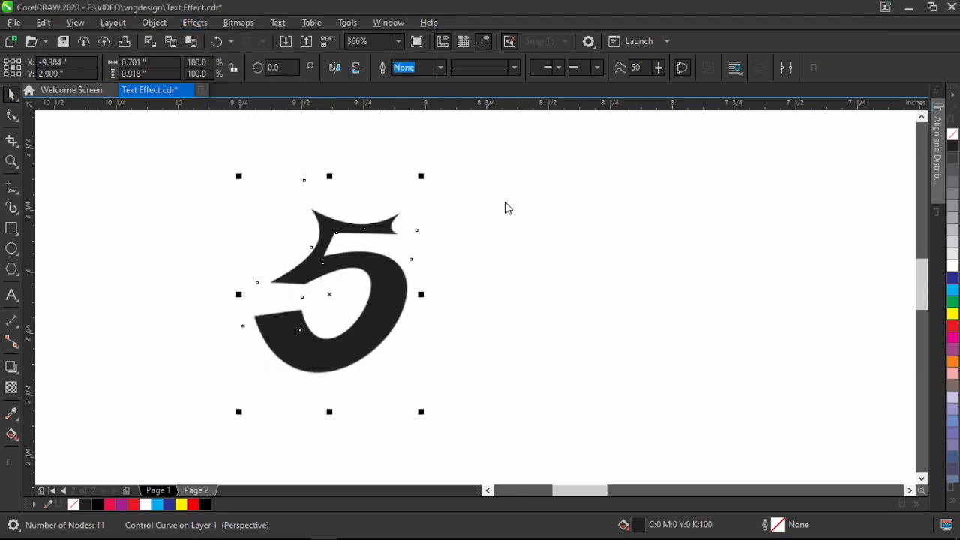
{"action": "left_click_drag", "start_coordinate": [472, 160], "coordinate": [599, 147]}
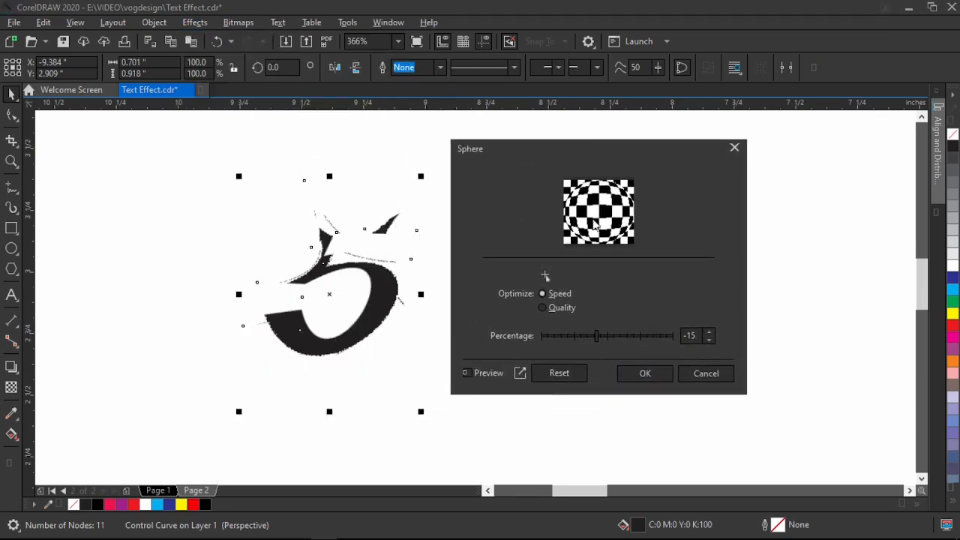
{"action": "mouse_move", "coordinate": [596, 335]}
{"action": "left_mouse_down"}
{"action": "mouse_move", "coordinate": [568, 336]}
{"action": "mouse_move", "coordinate": [633, 335]}
{"action": "mouse_move", "coordinate": [578, 338]}
{"action": "mouse_move", "coordinate": [628, 335]}
{"action": "mouse_move", "coordinate": [586, 336]}
{"action": "left_mouse_up"}
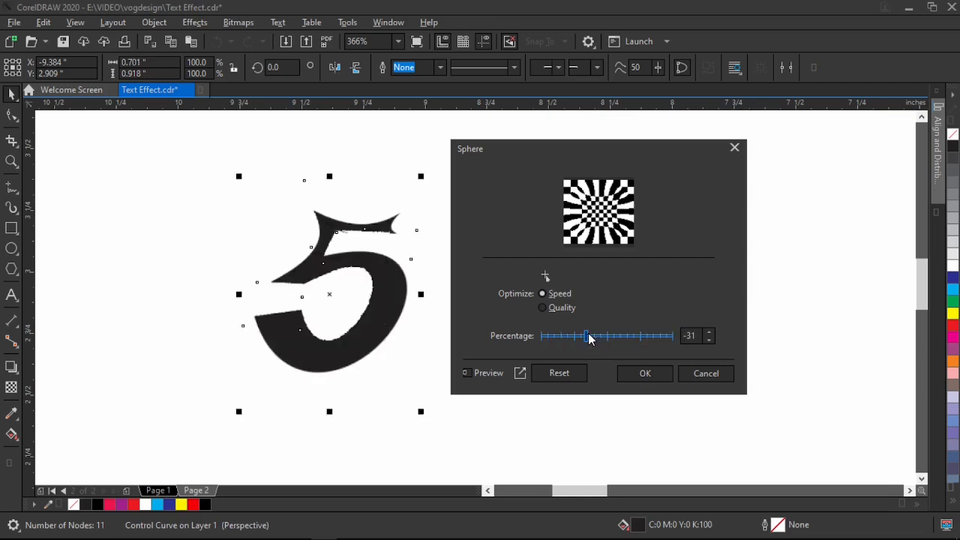
{"action": "left_click", "coordinate": [544, 309]}
{"action": "left_click", "coordinate": [542, 294]}
{"action": "left_click", "coordinate": [550, 308]}
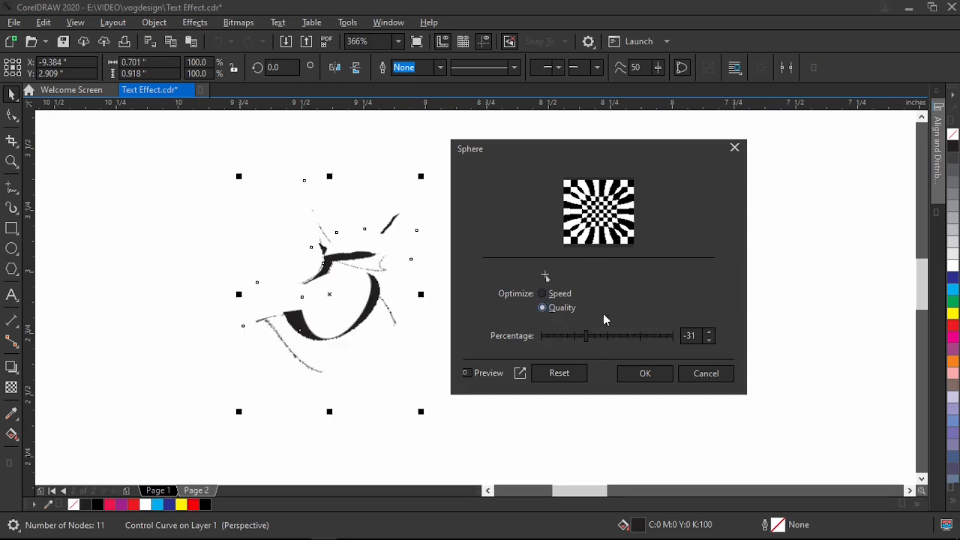
{"action": "left_click", "coordinate": [710, 375]}
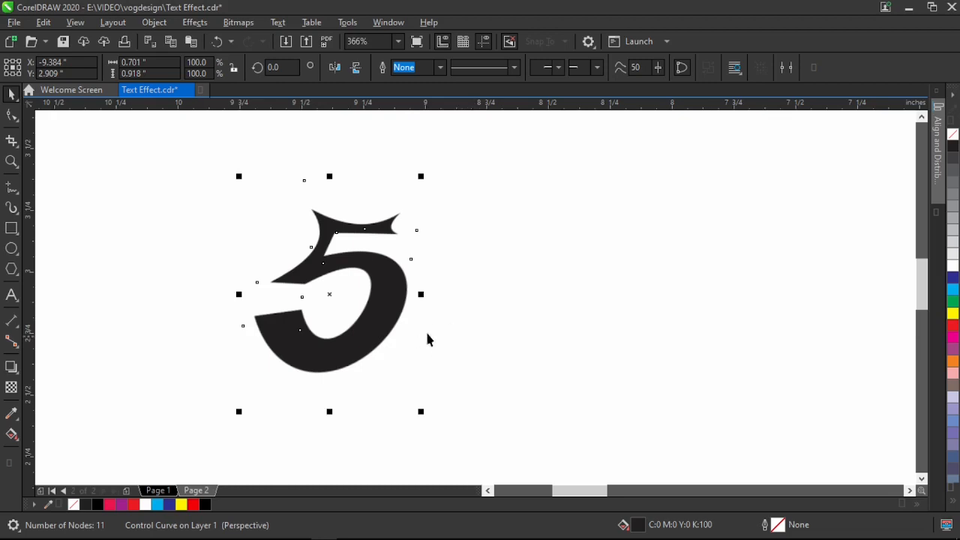
Step: Add the artistic text "Happy" in bold and place it on the left side of the 5
{"action": "scroll", "coordinate": [385, 247], "scroll_direction": "down", "scroll_amount": 2}
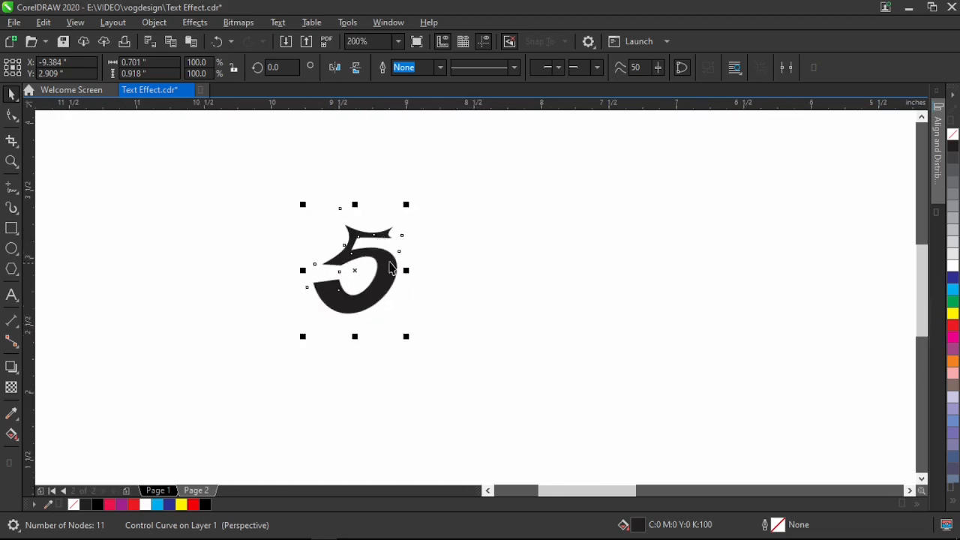
{"action": "scroll", "coordinate": [339, 266], "scroll_direction": "left", "scroll_amount": 3}
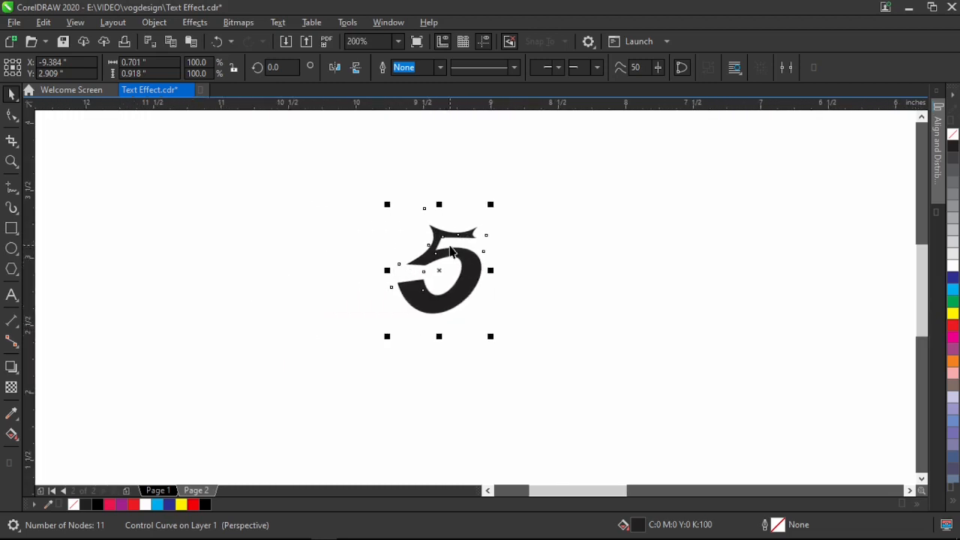
{"action": "scroll", "coordinate": [450, 251], "scroll_direction": "down", "scroll_amount": 2}
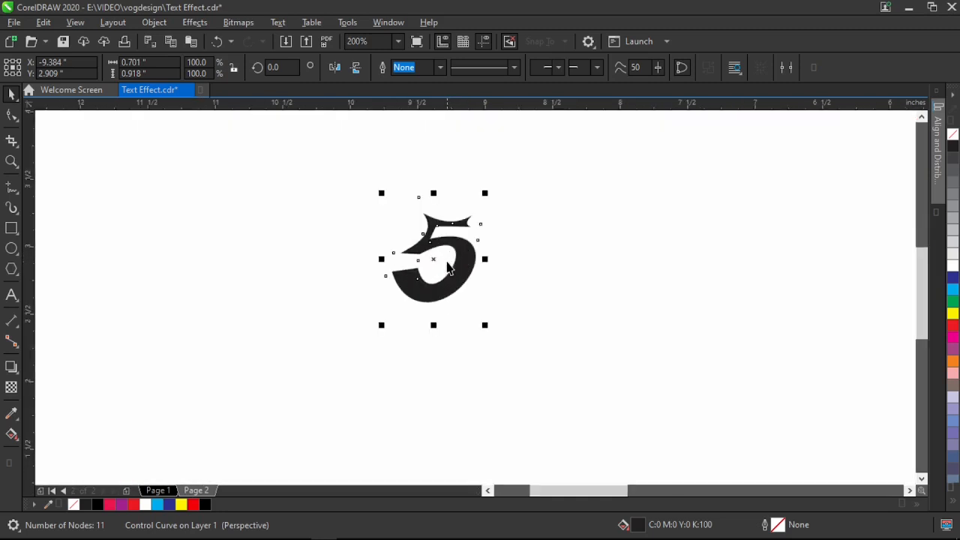
{"action": "left_click", "coordinate": [126, 319]}
{"action": "left_click", "coordinate": [12, 295]}
{"action": "left_click", "coordinate": [322, 369]}
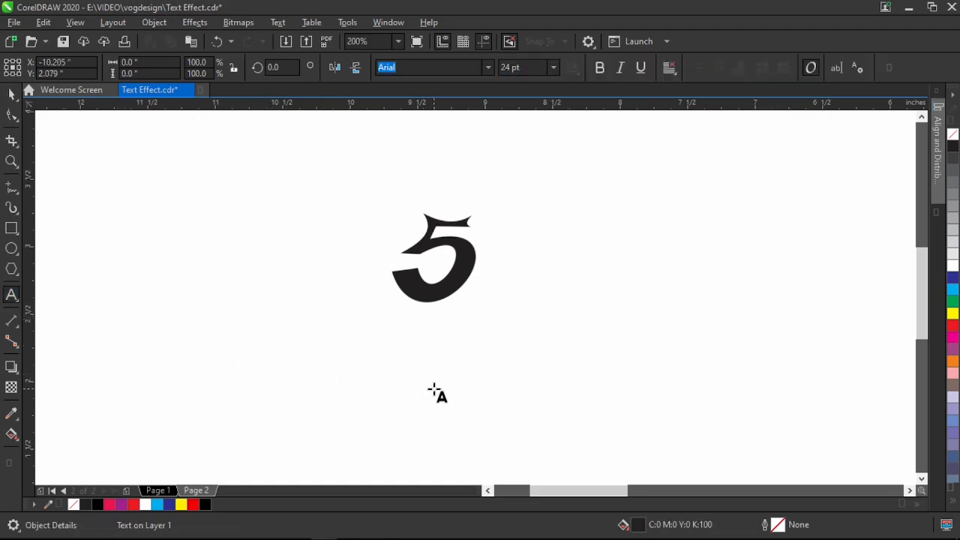
{"action": "type", "text": "Happy"}
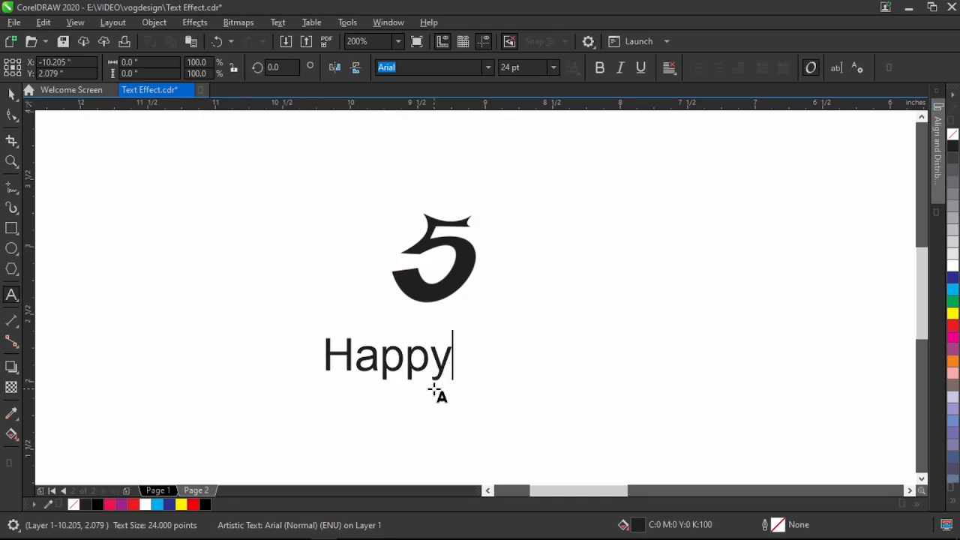
{"action": "key", "text": "ctrl+space"}
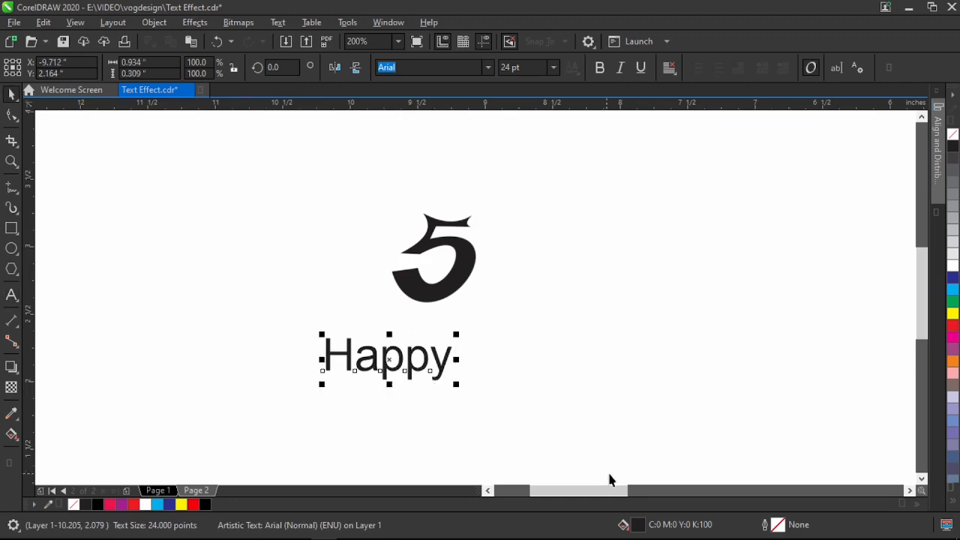
{"action": "left_click", "coordinate": [599, 68]}
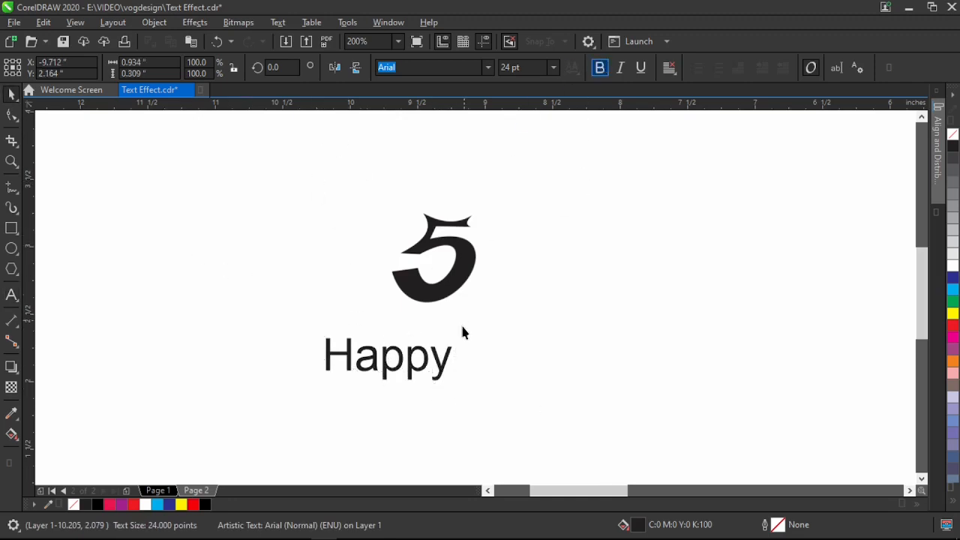
{"action": "left_click_drag", "start_coordinate": [383, 352], "coordinate": [258, 267]}
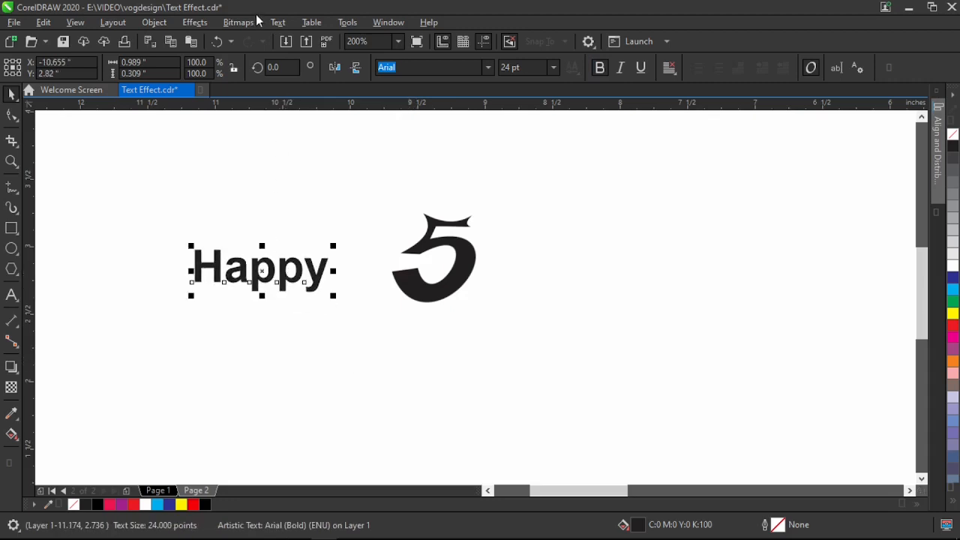
Step: Apply the Cylinder effect to the "Happy" text in Vertical mode at -83 percent
{"action": "left_click", "coordinate": [203, 22]}
{"action": "mouse_move", "coordinate": [225, 60]}
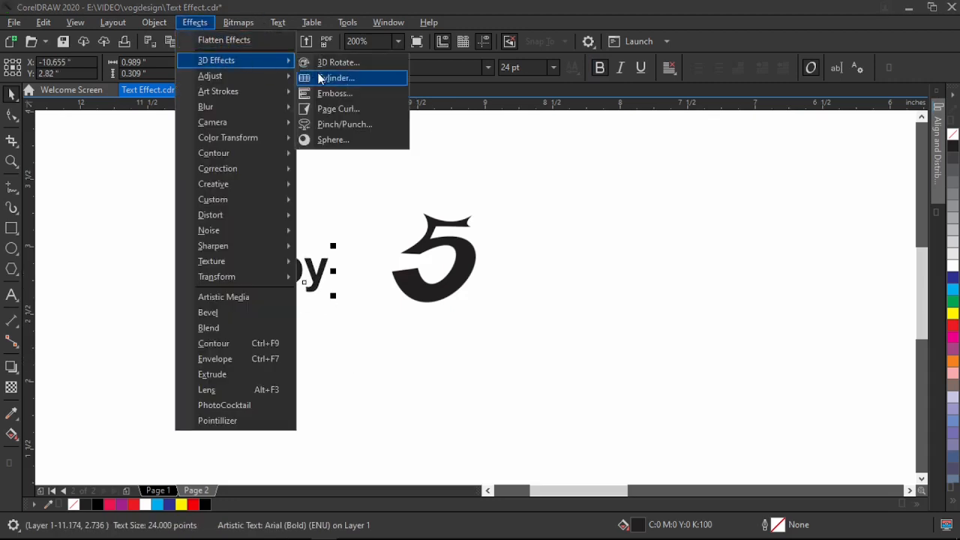
{"action": "left_click", "coordinate": [358, 76]}
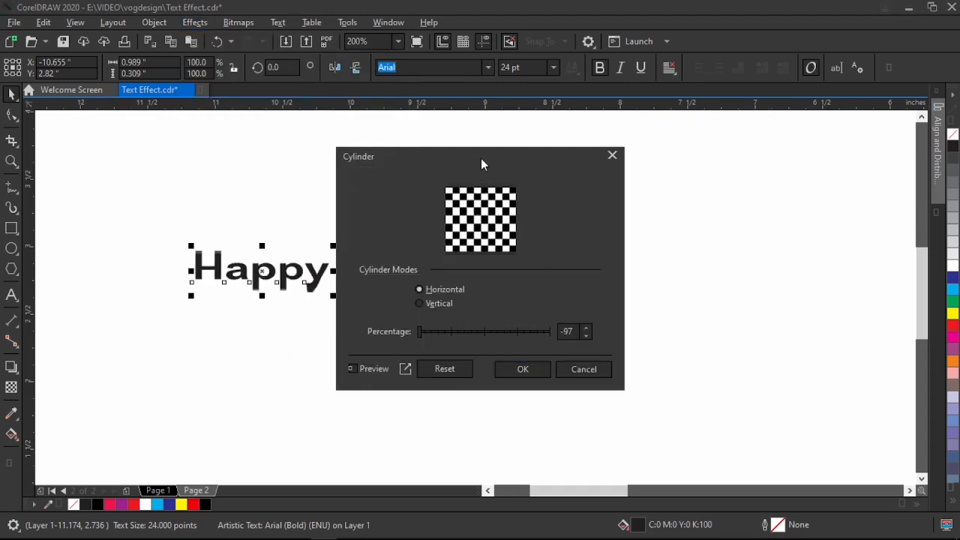
{"action": "left_click_drag", "start_coordinate": [475, 156], "coordinate": [617, 130]}
{"action": "left_click", "coordinate": [566, 276]}
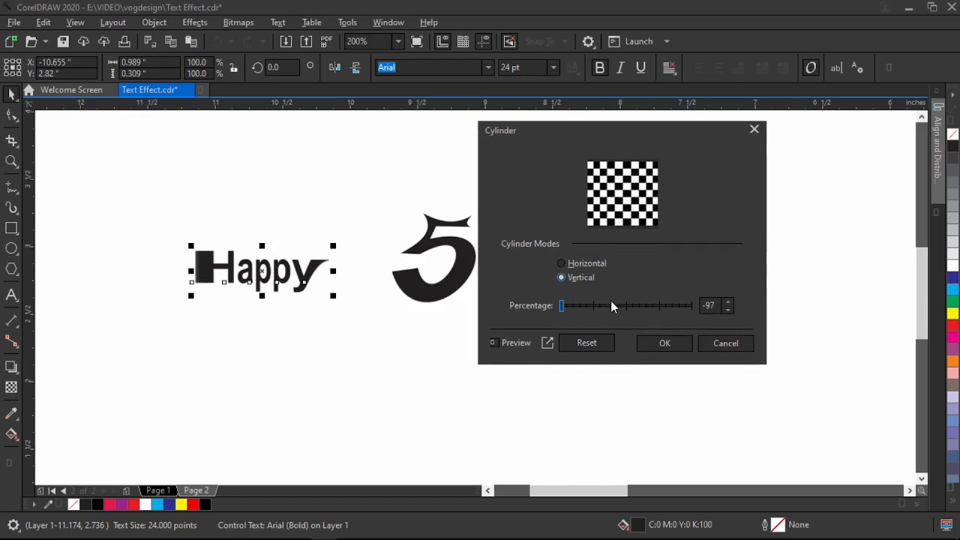
{"action": "left_click_drag", "start_coordinate": [565, 304], "coordinate": [688, 305]}
{"action": "left_click_drag", "start_coordinate": [564, 306], "coordinate": [575, 305]}
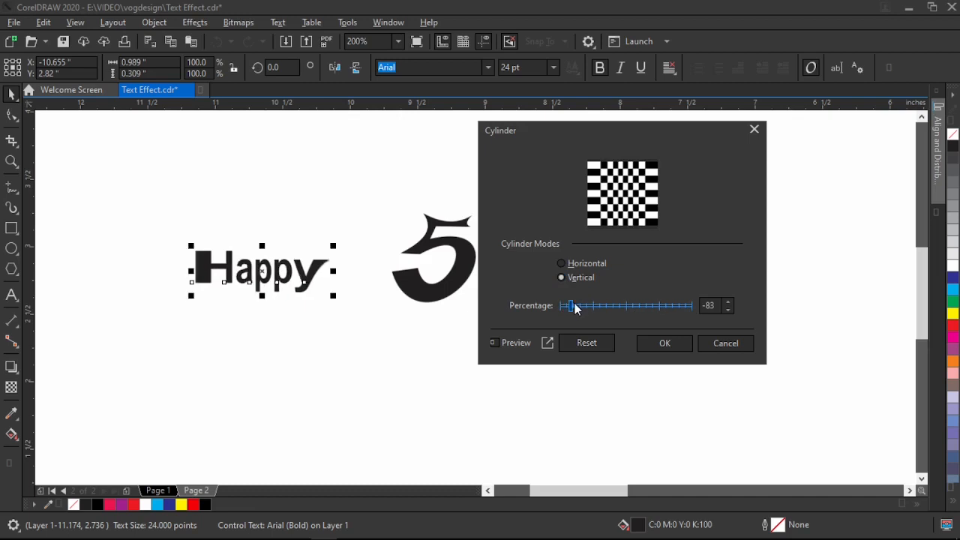
{"action": "left_click", "coordinate": [664, 342]}
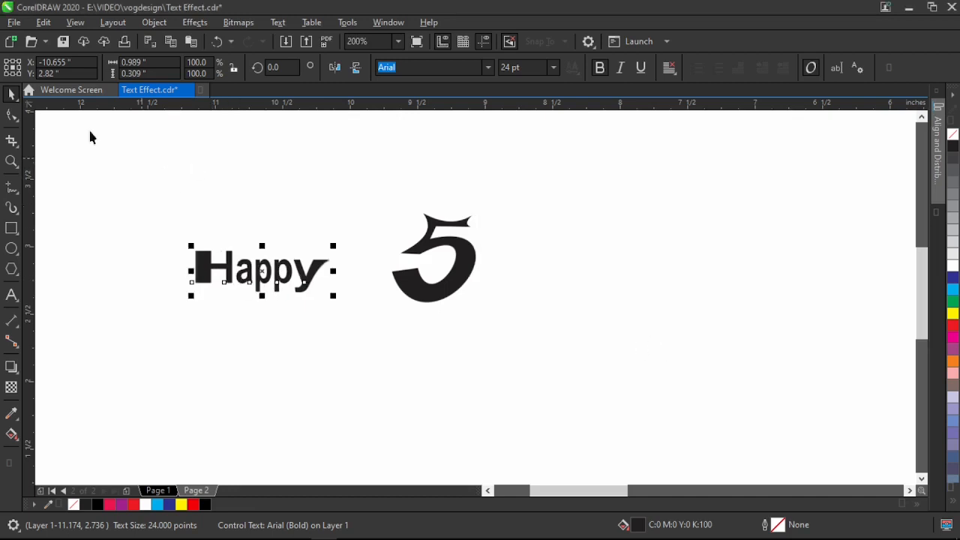
Step: Tighten the letter spacing of "Happy" with the Shape tool so the text is about 0.89 inches wide
{"action": "left_click", "coordinate": [12, 114]}
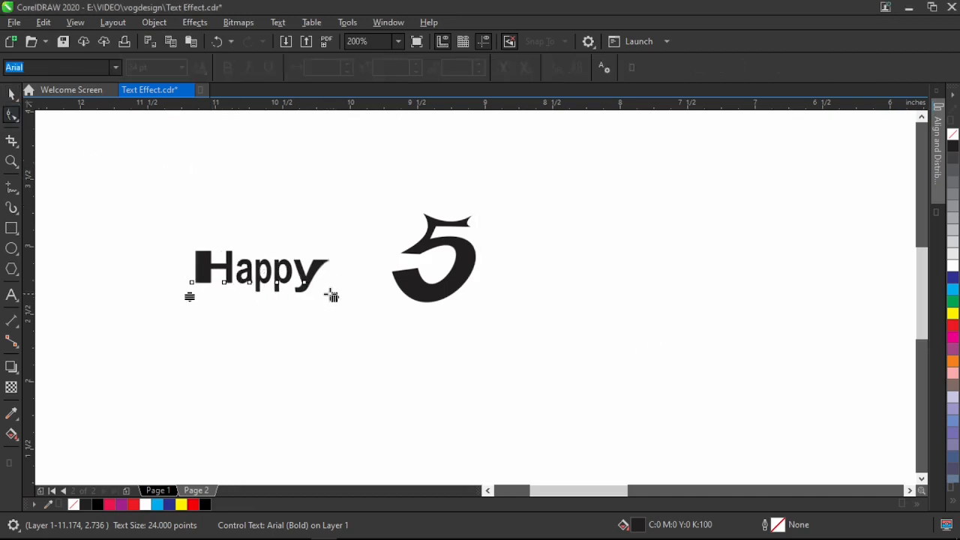
{"action": "mouse_move", "coordinate": [334, 296]}
{"action": "left_mouse_down"}
{"action": "mouse_move", "coordinate": [308, 298]}
{"action": "mouse_move", "coordinate": [320, 298]}
{"action": "left_mouse_up"}
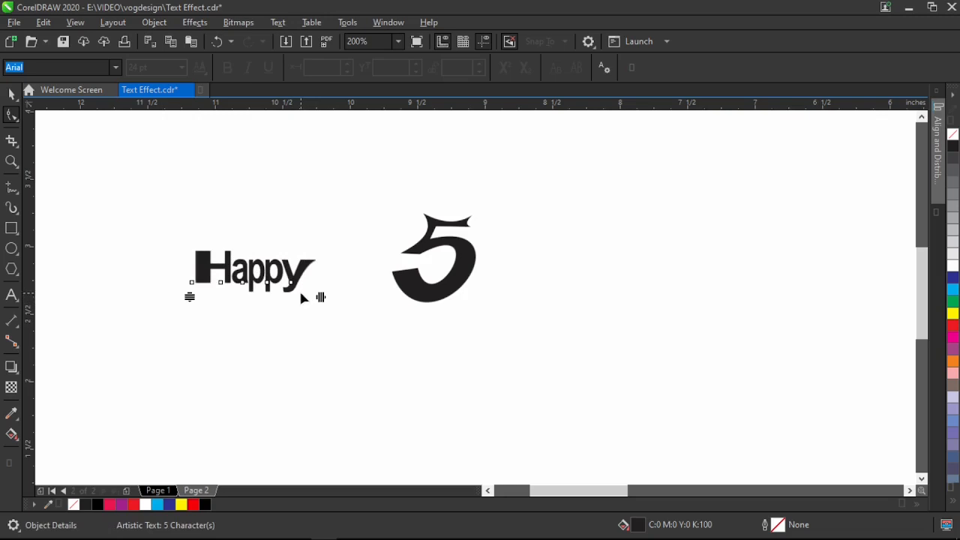
{"action": "key", "text": "space"}
Step: Apply the Pinch/Punch effect to the "Happy" text at -94
{"action": "left_click", "coordinate": [202, 23]}
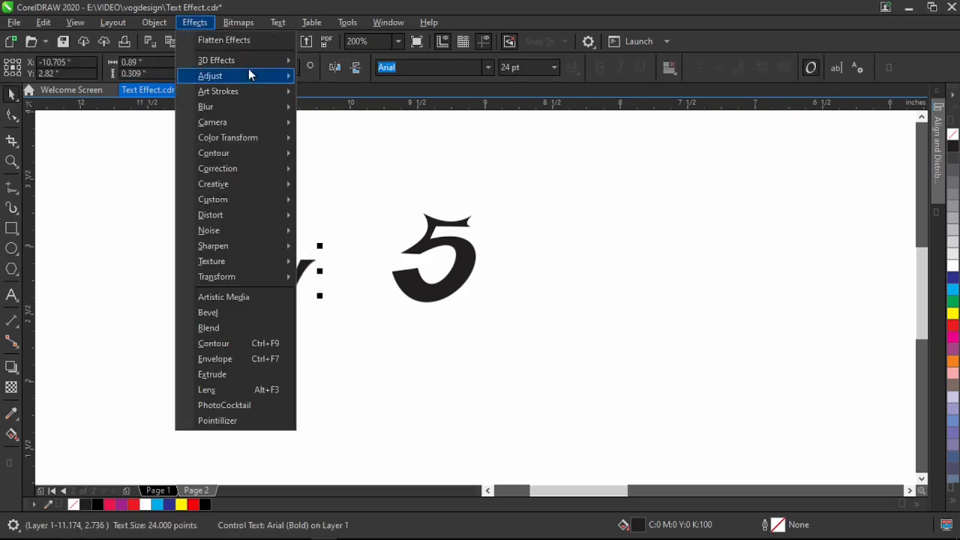
{"action": "mouse_move", "coordinate": [275, 61]}
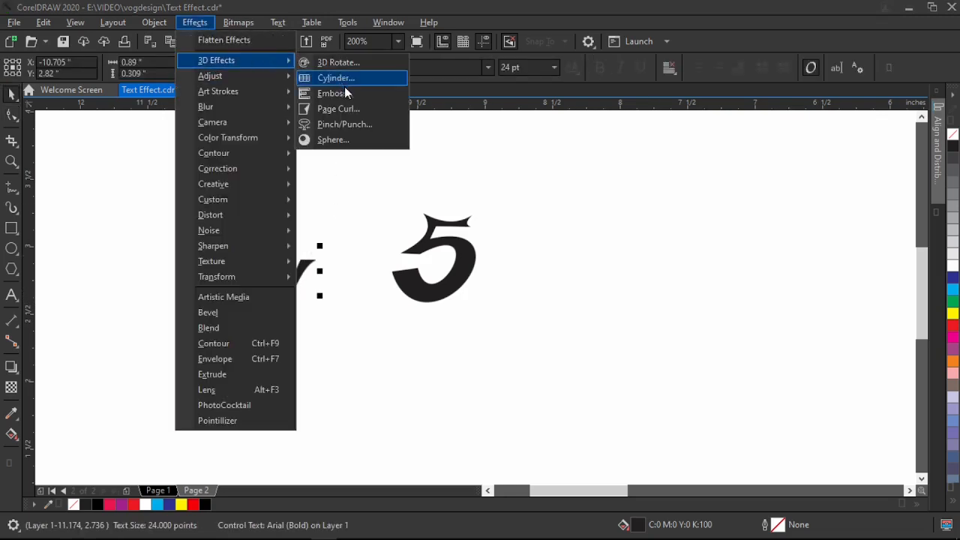
{"action": "left_click", "coordinate": [358, 125]}
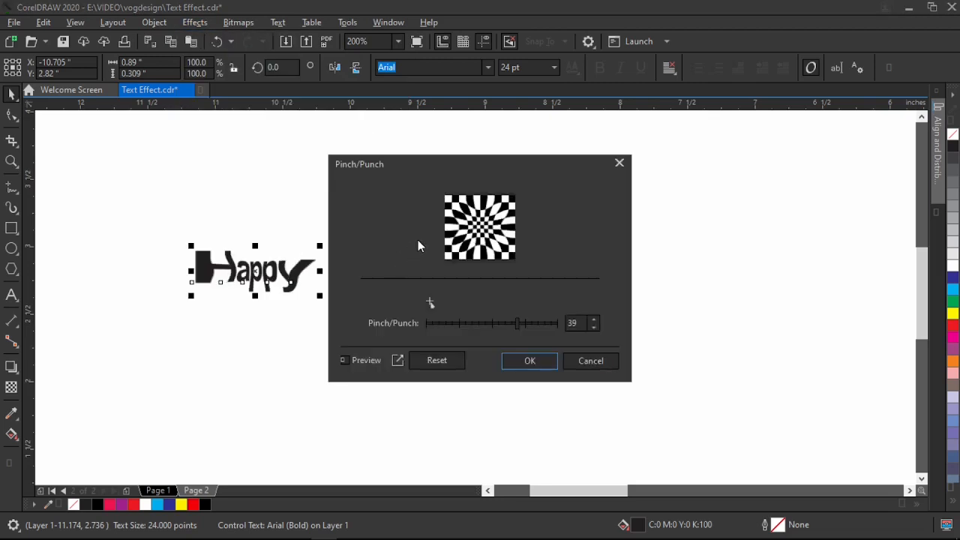
{"action": "left_click", "coordinate": [555, 323]}
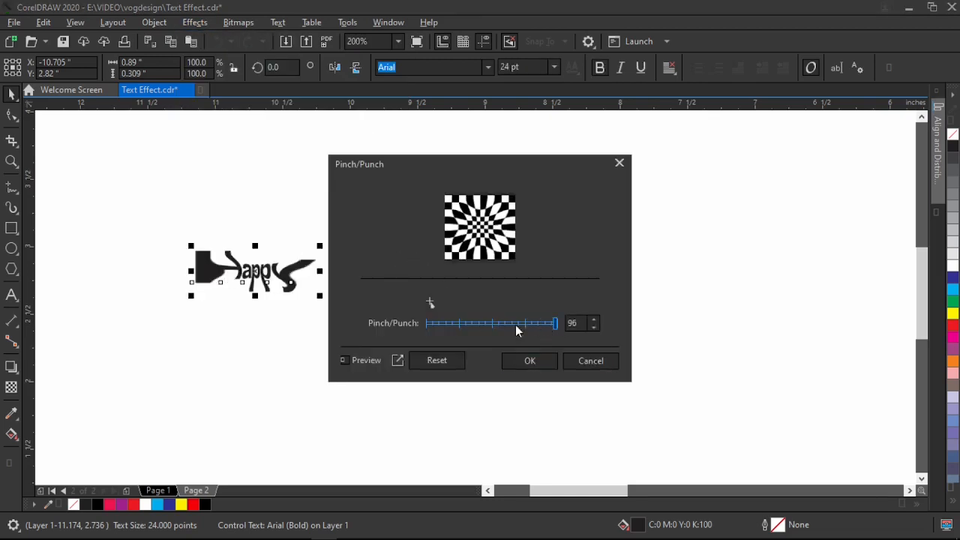
{"action": "left_click", "coordinate": [428, 321]}
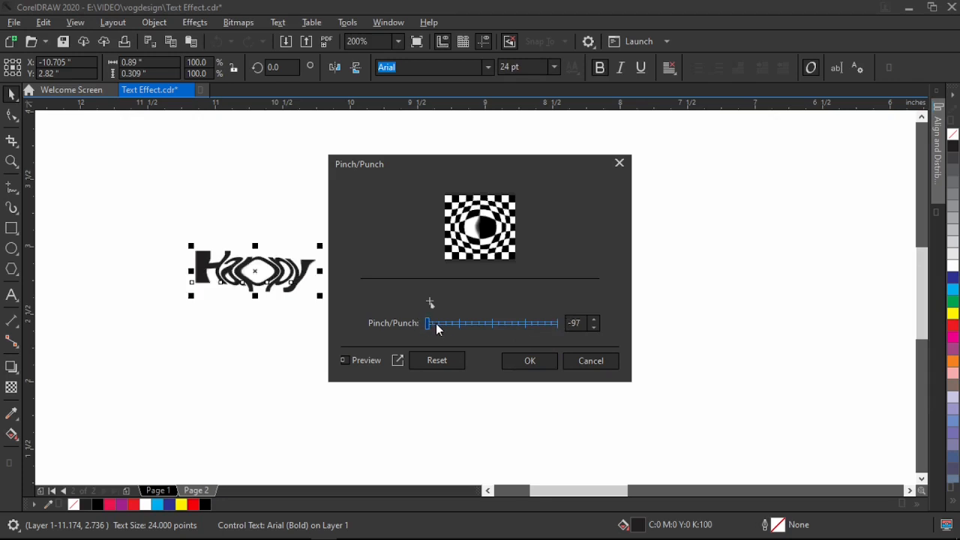
{"action": "left_click_drag", "start_coordinate": [430, 323], "coordinate": [441, 320]}
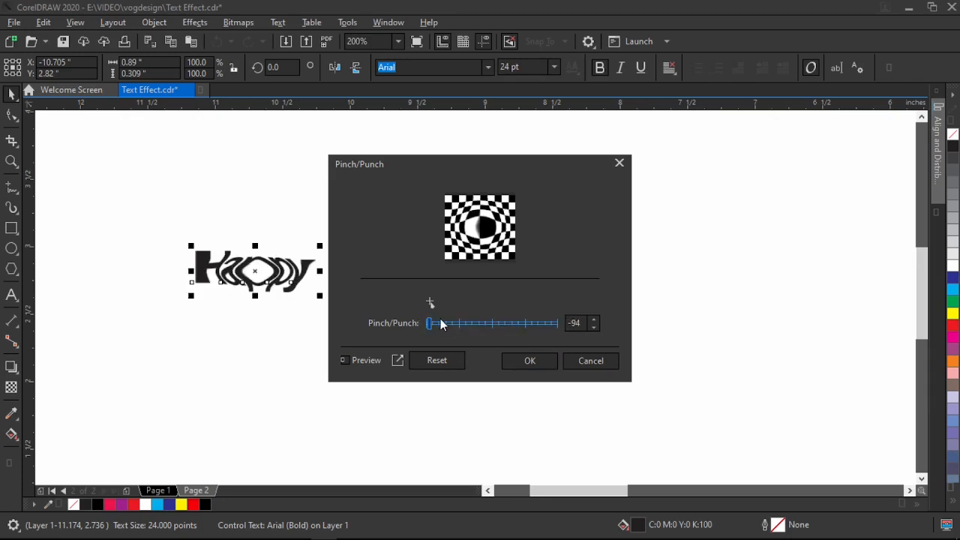
{"action": "left_click", "coordinate": [530, 361]}
{"action": "scroll", "coordinate": [236, 273], "scroll_direction": "up", "scroll_amount": 2}
{"action": "left_click_drag", "start_coordinate": [236, 273], "coordinate": [278, 273]}
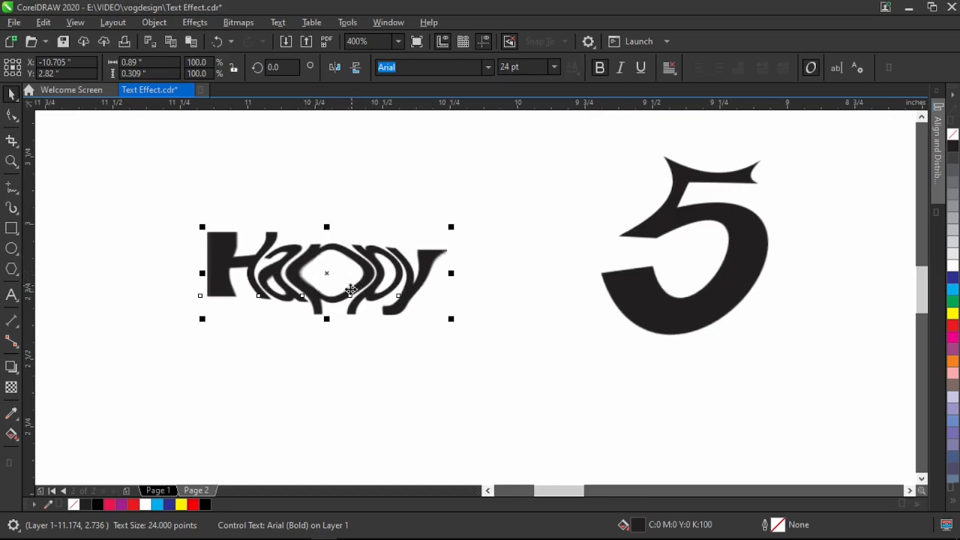
{"action": "scroll", "coordinate": [344, 279], "scroll_direction": "down", "scroll_amount": 2}
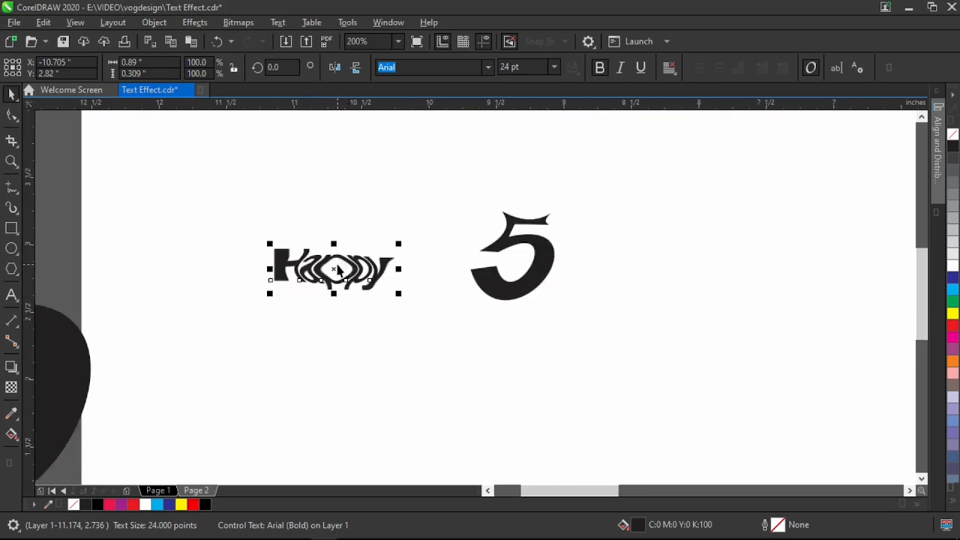
Step: Move the distorted "Happy" text up to about X -10.79 and Y 3.21 inches, leaving space below it
{"action": "left_click", "coordinate": [384, 280]}
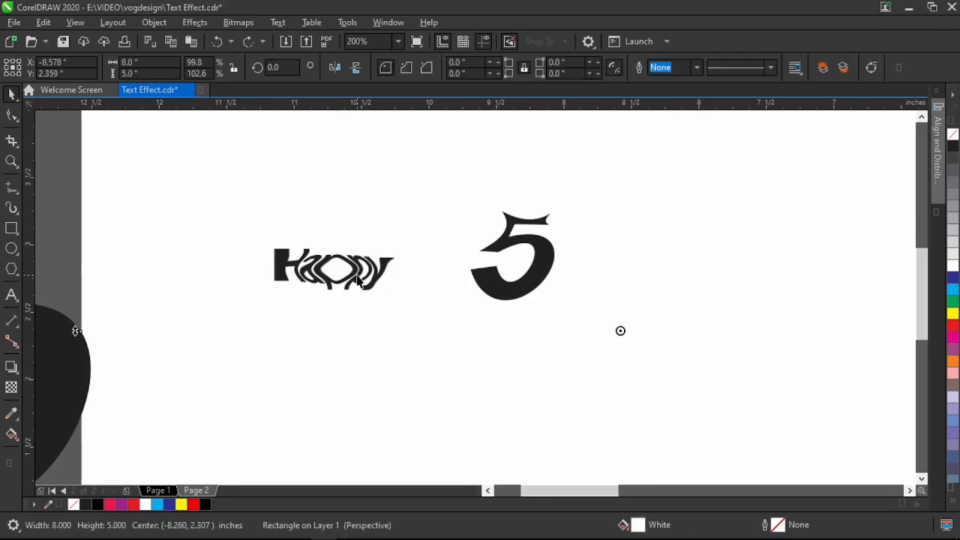
{"action": "left_click", "coordinate": [271, 280]}
{"action": "left_click_drag", "start_coordinate": [272, 280], "coordinate": [72, 244]}
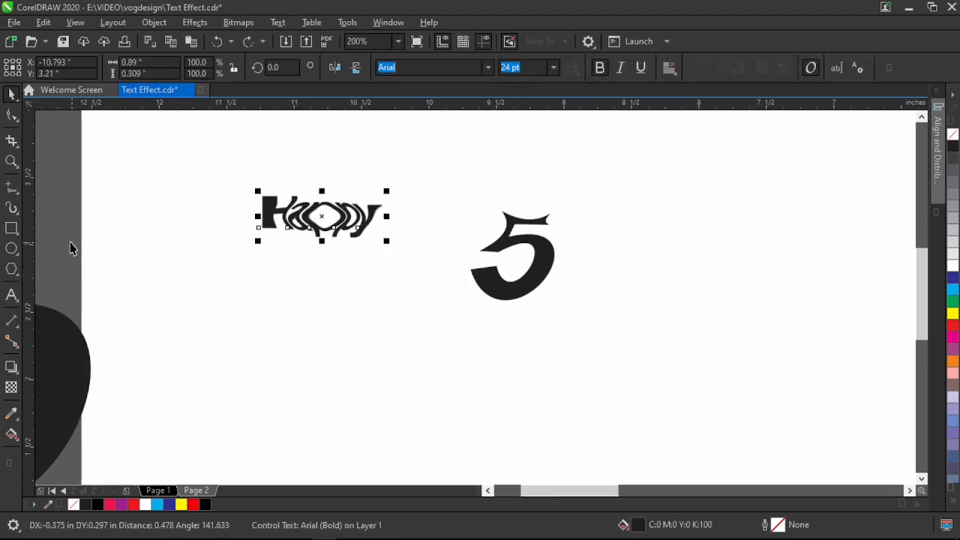
Step: Add the artistic text "FLOOR" in bold Arial and place it below "Happy" and the small 5
{"action": "left_click", "coordinate": [11, 294]}
{"action": "left_click", "coordinate": [338, 355]}
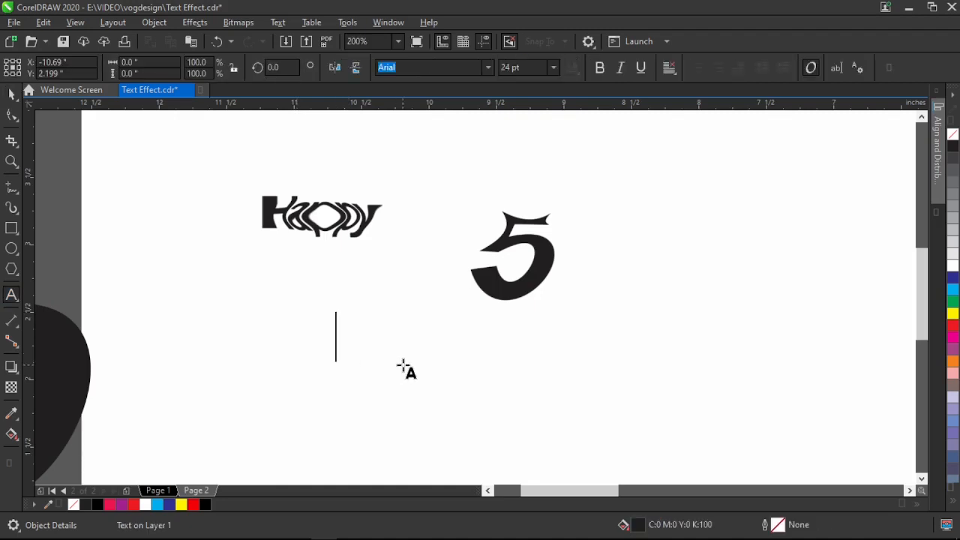
{"action": "type", "text": "FLOOT"}
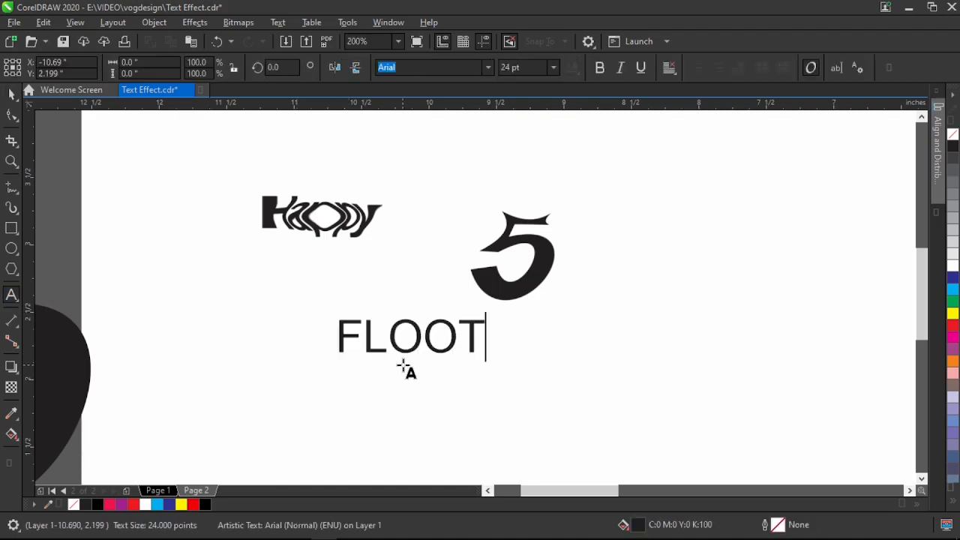
{"action": "key", "text": "BackSpace"}
{"action": "type", "text": "R"}
{"action": "key", "text": "ctrl+space"}
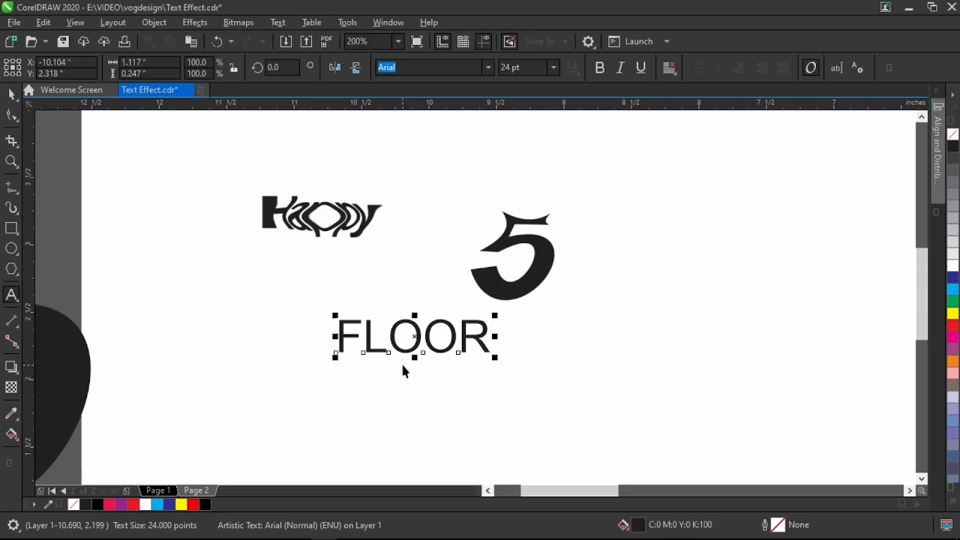
{"action": "left_click", "coordinate": [599, 67]}
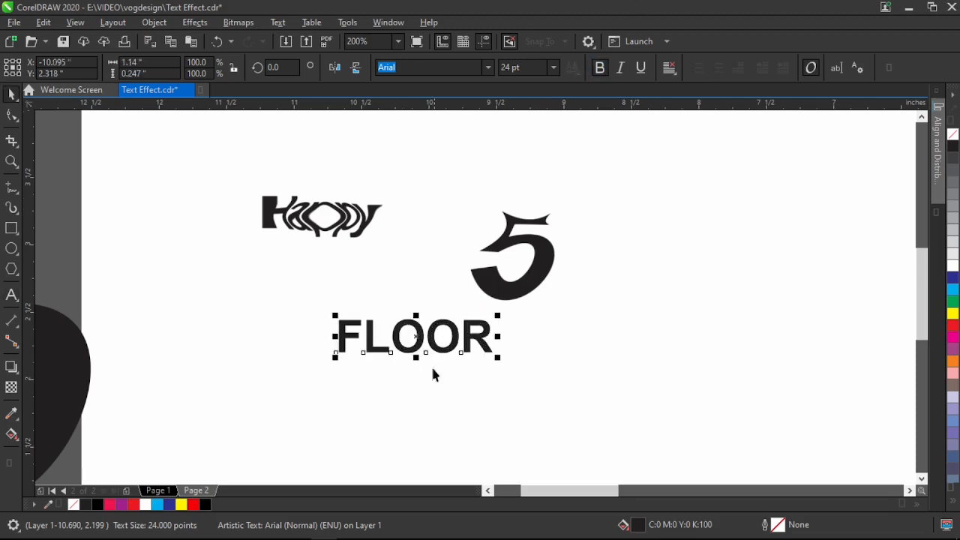
{"action": "left_click_drag", "start_coordinate": [400, 365], "coordinate": [374, 376]}
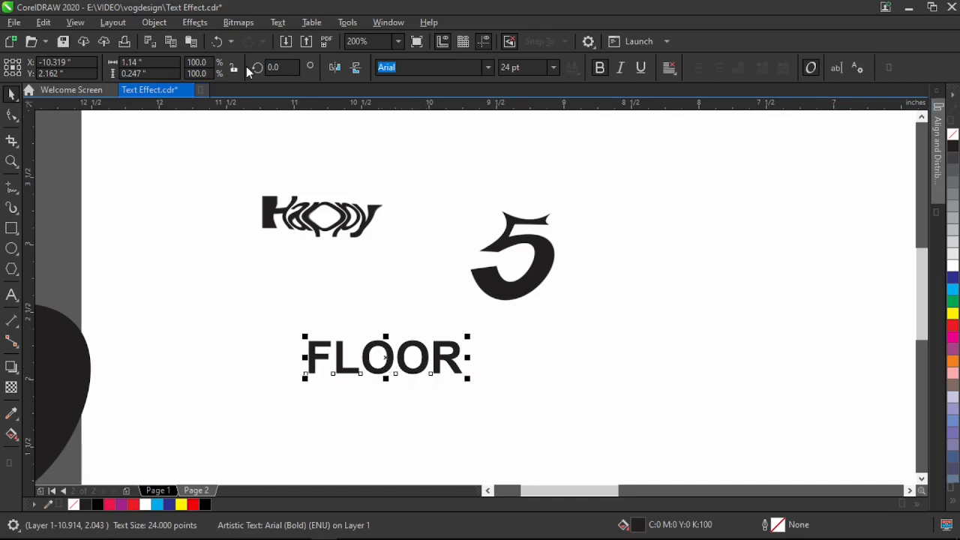
Step: Start the 3D Rotate effect on the "FLOOR" text and reset its vertical and horizontal rotation
{"action": "left_click", "coordinate": [194, 22]}
{"action": "mouse_move", "coordinate": [248, 61]}
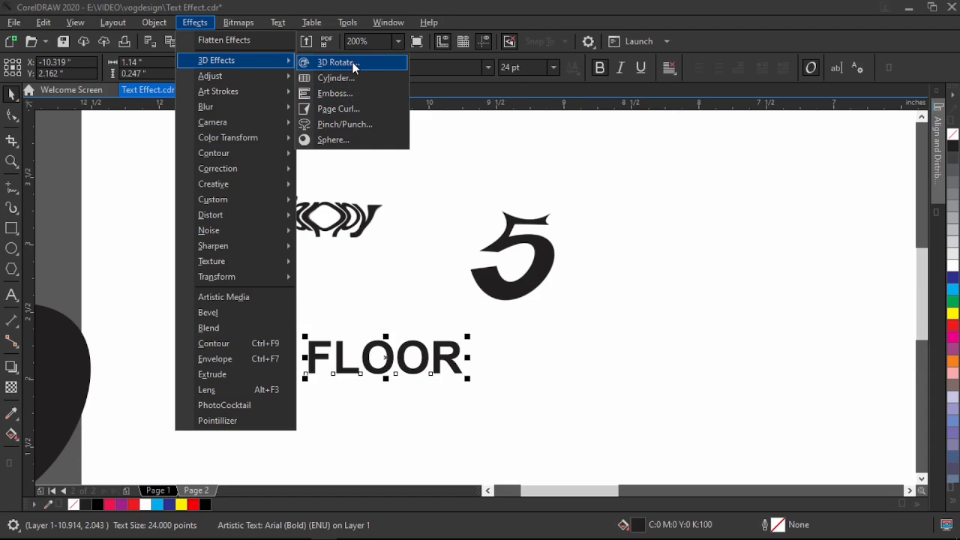
{"action": "left_click", "coordinate": [353, 65]}
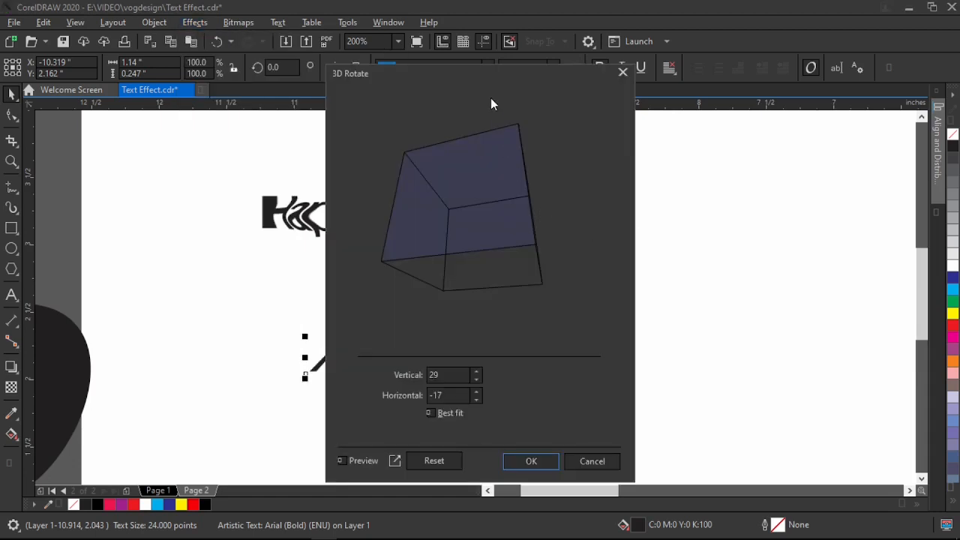
{"action": "left_click_drag", "start_coordinate": [511, 79], "coordinate": [694, 56]}
{"action": "left_click", "coordinate": [632, 444]}
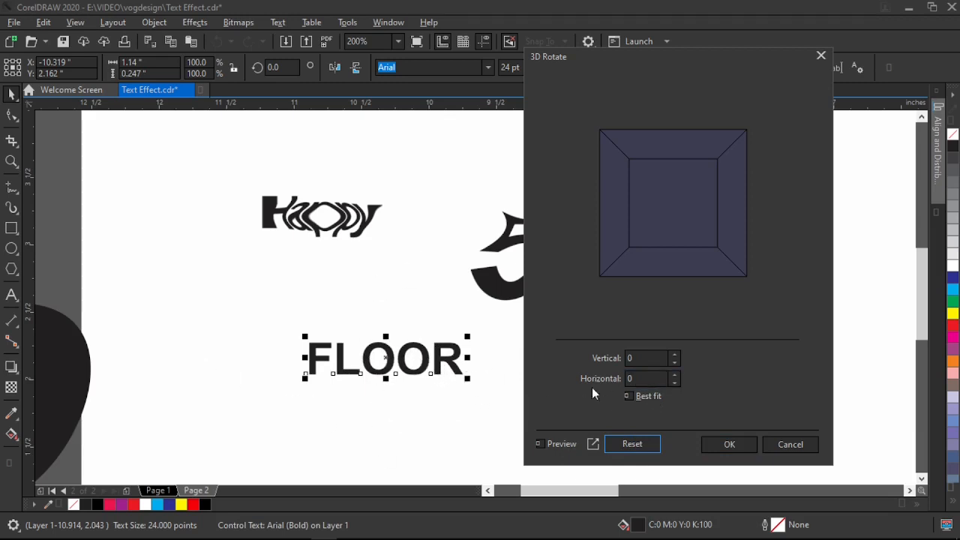
Step: Set the vertical 3D rotation of "FLOOR" to 47 and apply the effect
{"action": "left_click", "coordinate": [674, 356]}
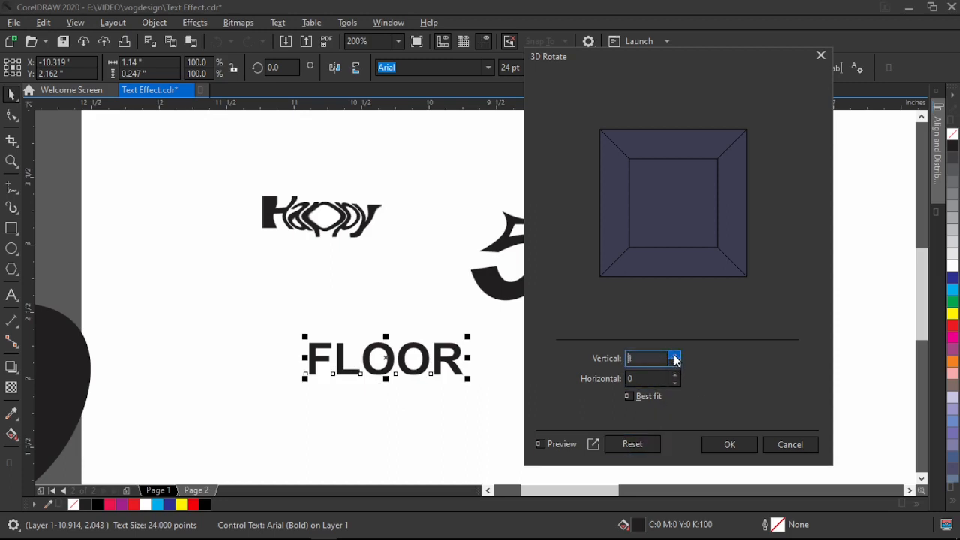
{"action": "left_click", "coordinate": [674, 356]}
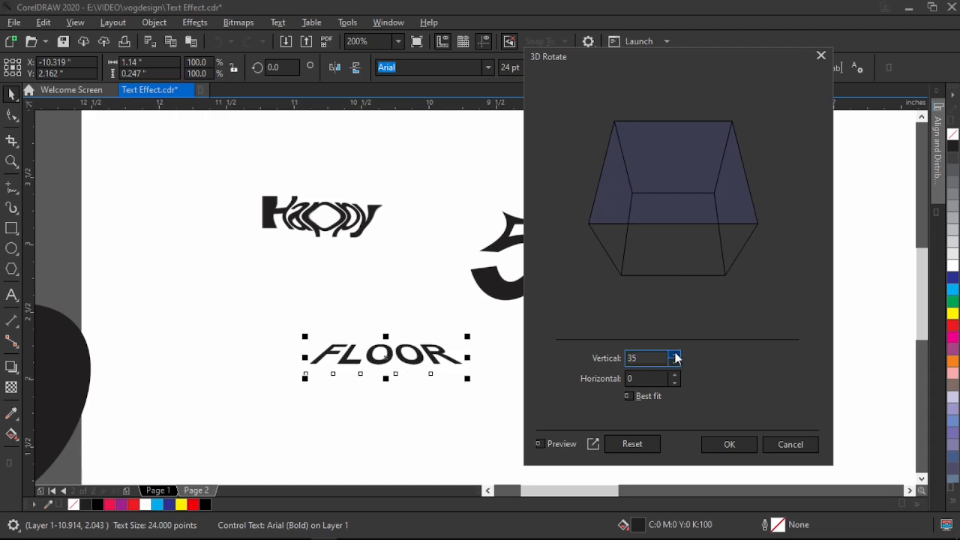
{"action": "left_click", "coordinate": [674, 356]}
{"action": "left_click", "coordinate": [674, 355]}
{"action": "left_click", "coordinate": [674, 356]}
{"action": "left_click", "coordinate": [674, 357]}
{"action": "left_click", "coordinate": [674, 356]}
{"action": "left_click", "coordinate": [674, 356]}
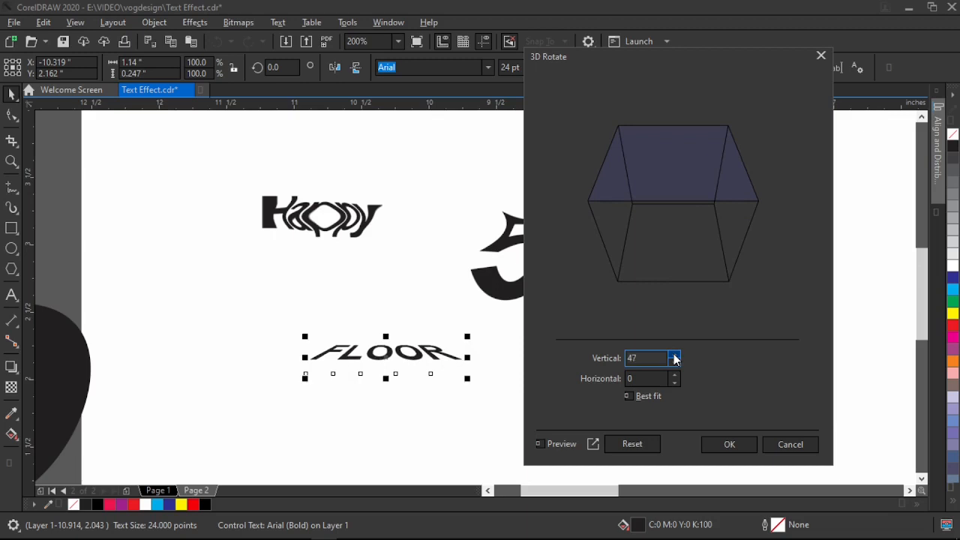
{"action": "left_click", "coordinate": [728, 445]}
{"action": "left_click", "coordinate": [76, 258]}
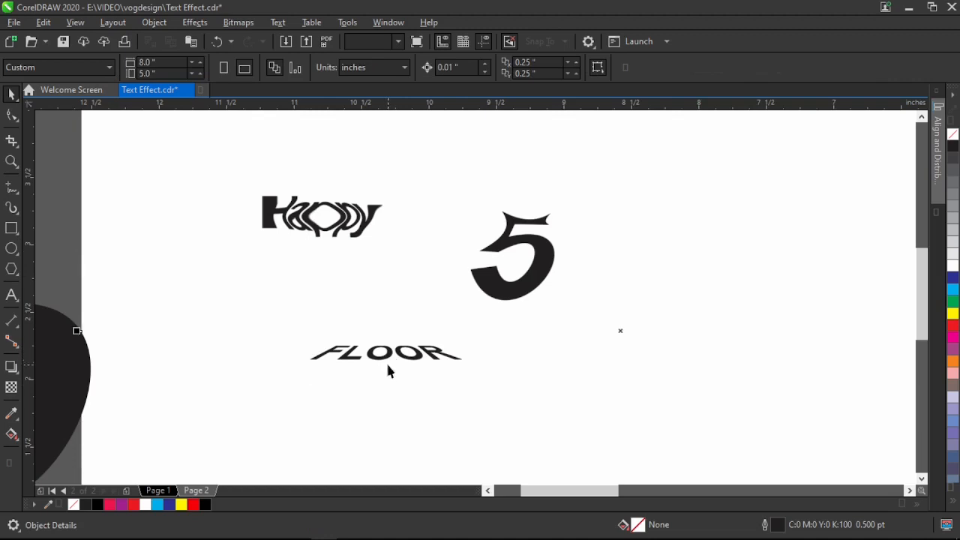
Step: Try stretching the "FLOOR" text vertically to about 0.61 inches tall and revert the stretch
{"action": "left_click", "coordinate": [388, 366]}
{"action": "left_click_drag", "start_coordinate": [385, 379], "coordinate": [384, 427]}
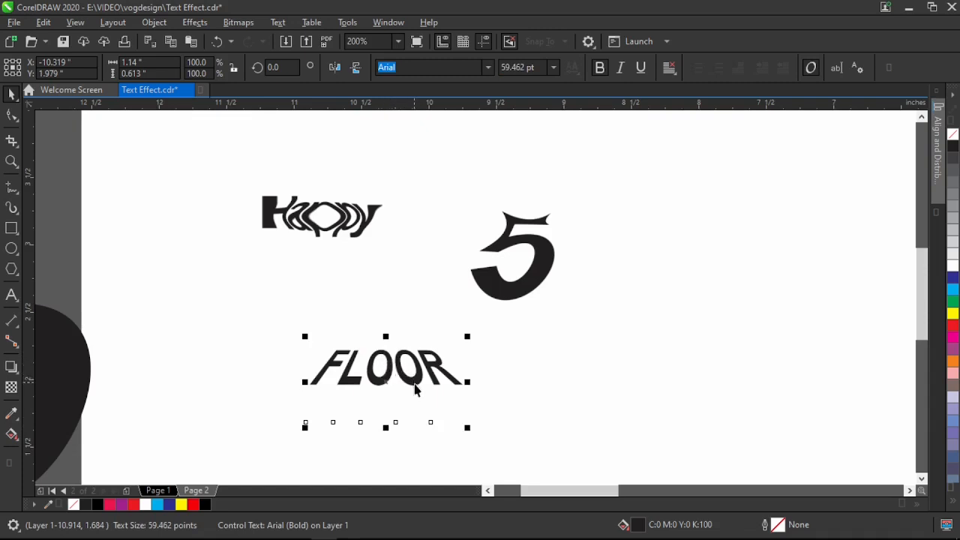
{"action": "left_click_drag", "start_coordinate": [385, 428], "coordinate": [385, 378]}
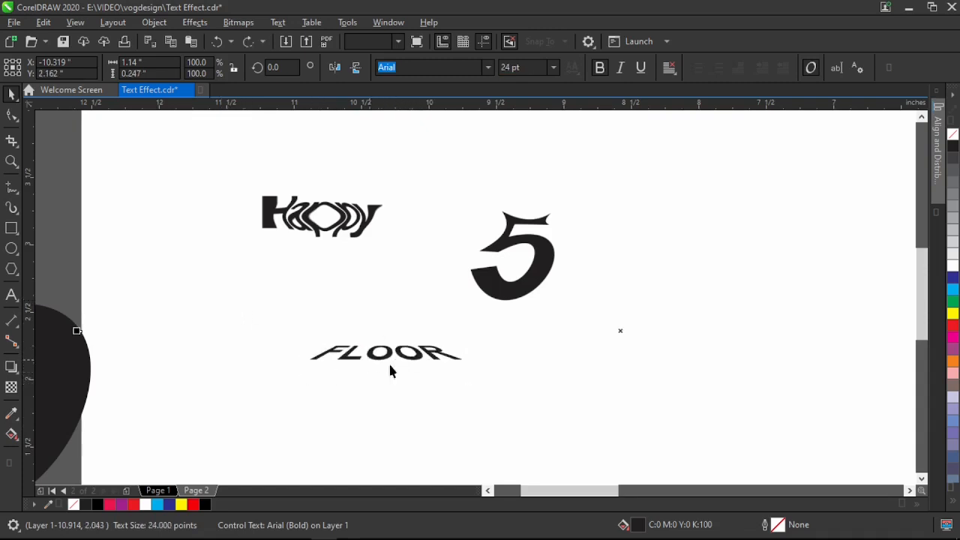
Step: Move the "FLOOR" text, the small 5 and the "Happy" text off the page onto the pasteboard
{"action": "left_click", "coordinate": [375, 368]}
{"action": "scroll", "coordinate": [375, 368], "scroll_direction": "down", "scroll_amount": 1}
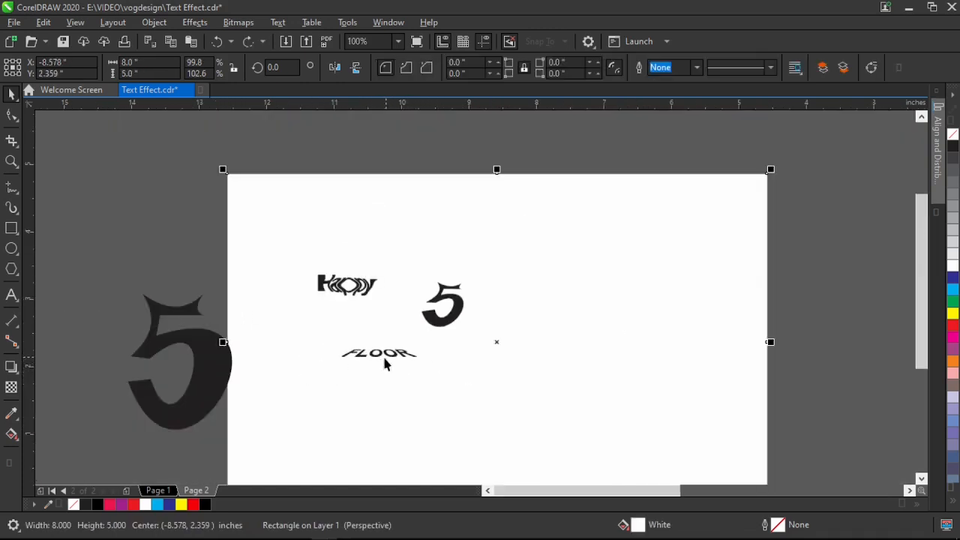
{"action": "left_click", "coordinate": [397, 362]}
{"action": "left_click_drag", "start_coordinate": [397, 362], "coordinate": [192, 211]}
{"action": "left_click", "coordinate": [363, 290]}
{"action": "left_click_drag", "start_coordinate": [359, 289], "coordinate": [305, 232]}
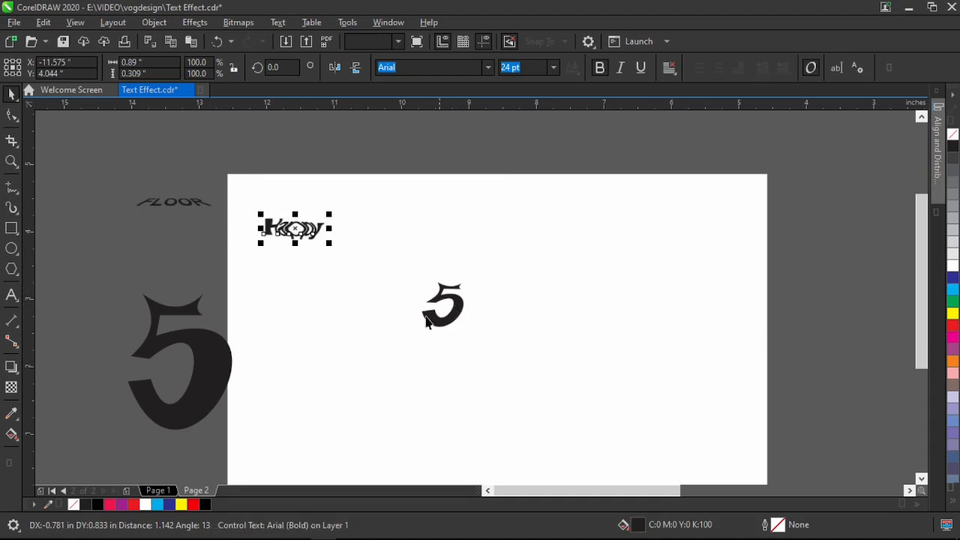
{"action": "left_click_drag", "start_coordinate": [455, 303], "coordinate": [131, 208]}
{"action": "left_click_drag", "start_coordinate": [297, 225], "coordinate": [203, 281]}
Step: Bring the large 5 onto the page and centre it horizontally and vertically on the white background rectangle
{"action": "left_click_drag", "start_coordinate": [211, 339], "coordinate": [485, 356]}
{"action": "scroll", "coordinate": [480, 354], "scroll_direction": "down", "scroll_amount": 3}
{"action": "left_click", "coordinate": [536, 324], "text": "shift"}
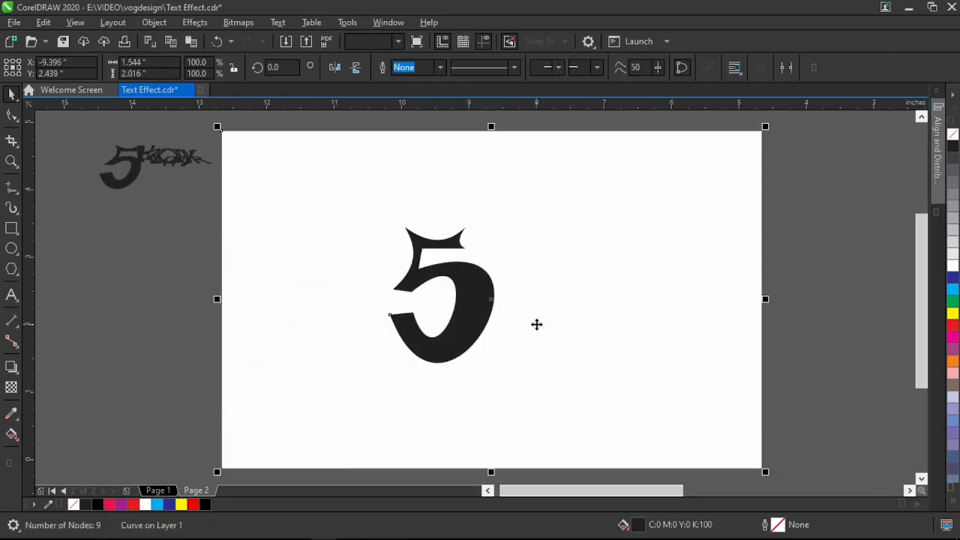
{"action": "key", "text": "c"}
{"action": "key", "text": "e"}
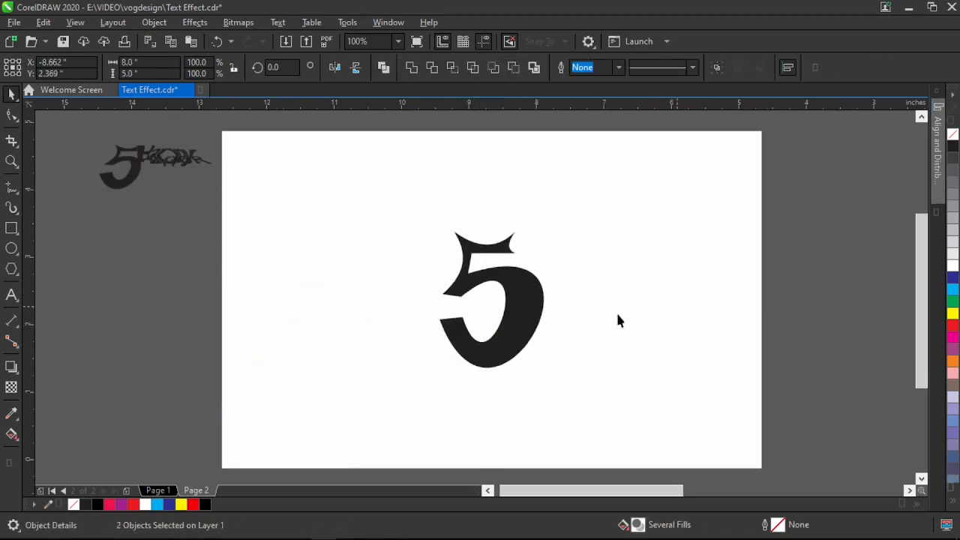
{"action": "key", "text": "Escape"}
Step: Try the Sphere effect at -15 percent with Speed optimization on the centred 5 and cancel it
{"action": "scroll", "coordinate": [546, 294], "scroll_direction": "up", "scroll_amount": 1}
{"action": "left_click", "coordinate": [481, 288]}
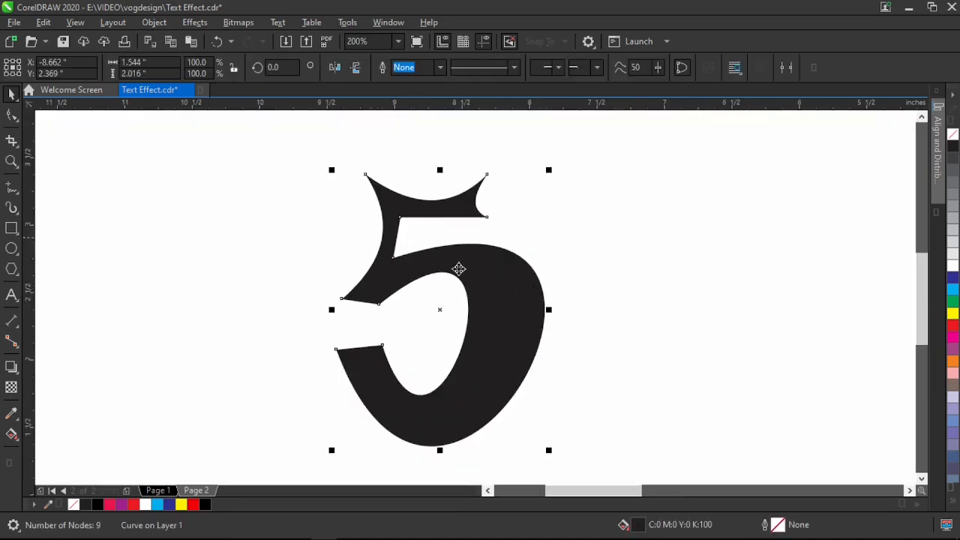
{"action": "left_click", "coordinate": [197, 26]}
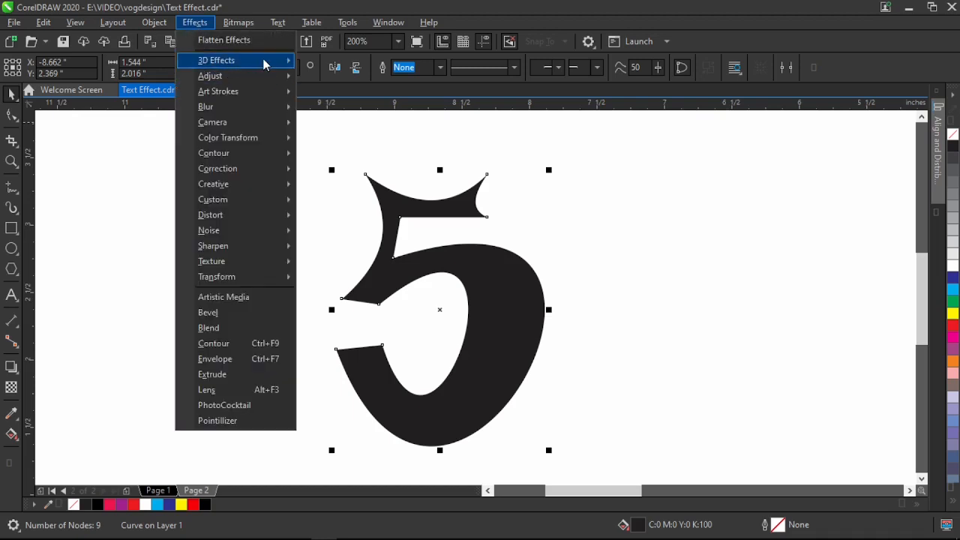
{"action": "mouse_move", "coordinate": [277, 60]}
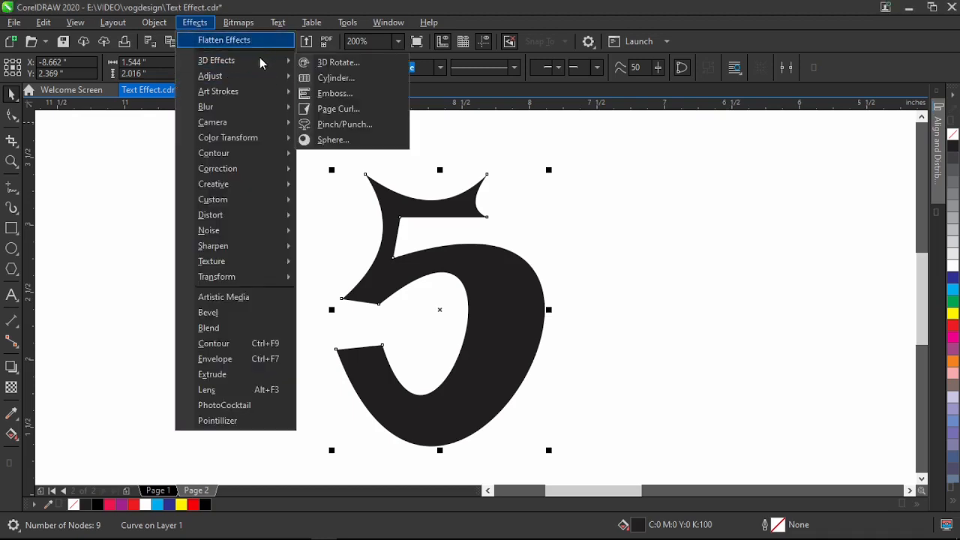
{"action": "left_click", "coordinate": [344, 143]}
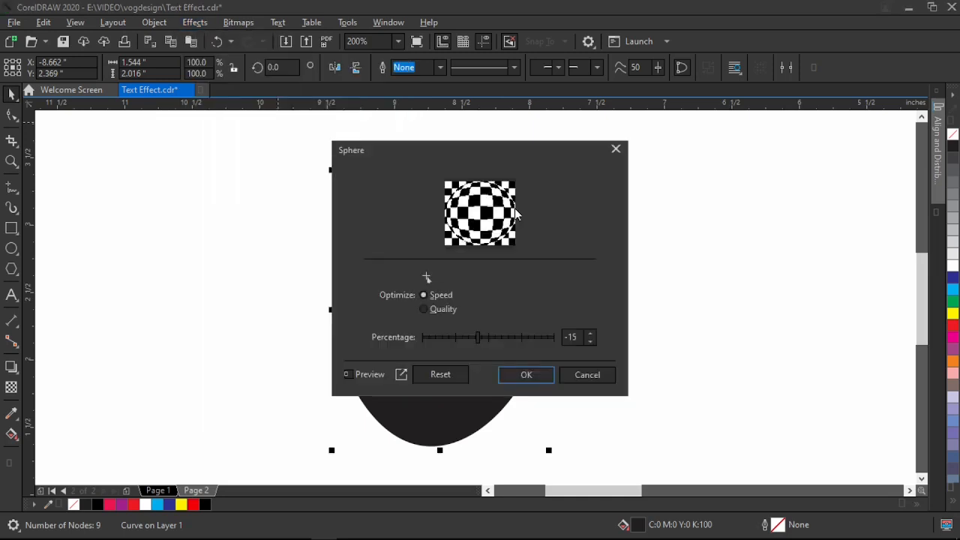
{"action": "left_click_drag", "start_coordinate": [528, 156], "coordinate": [670, 153]}
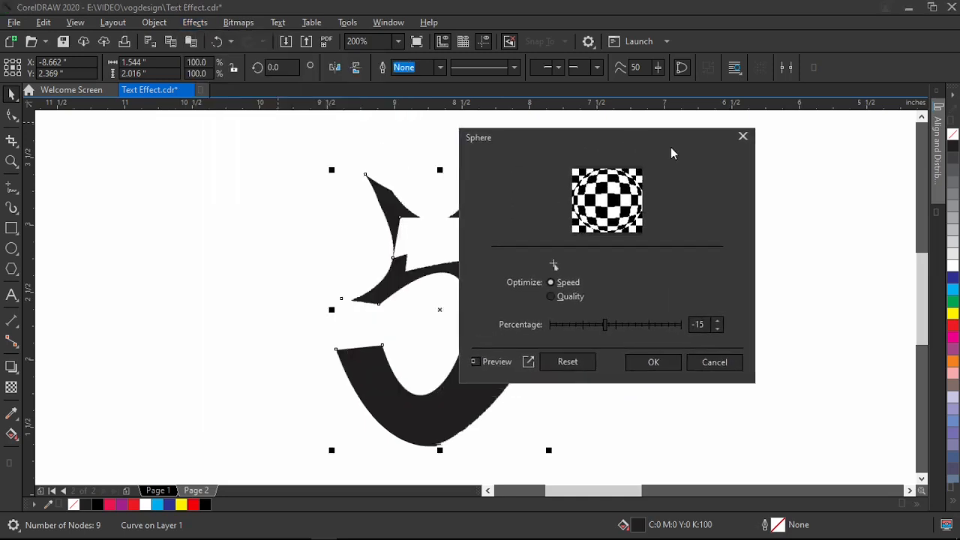
{"action": "left_click", "coordinate": [742, 137]}
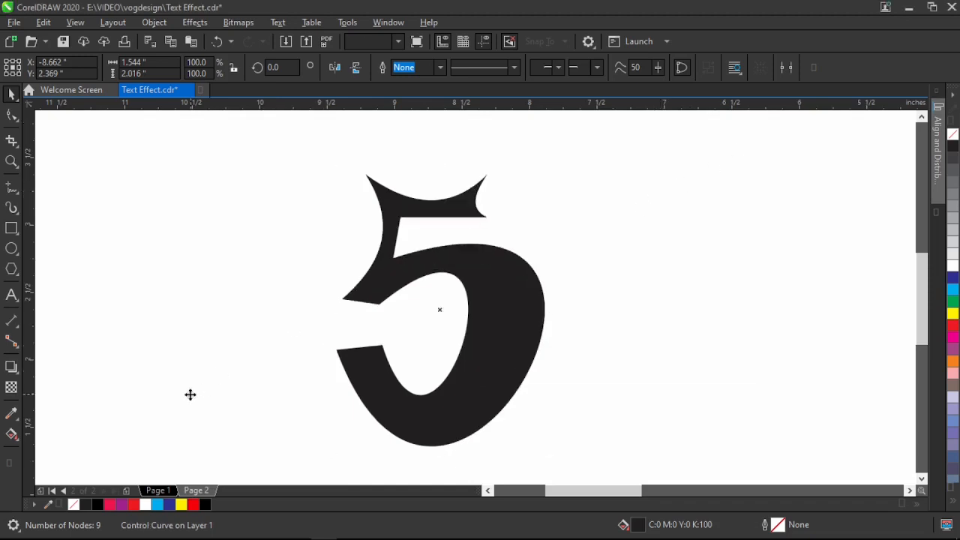
Step: Fill the background rectangle with black and colour the large 5 in 70 percent black grey
{"action": "left_click", "coordinate": [225, 439]}
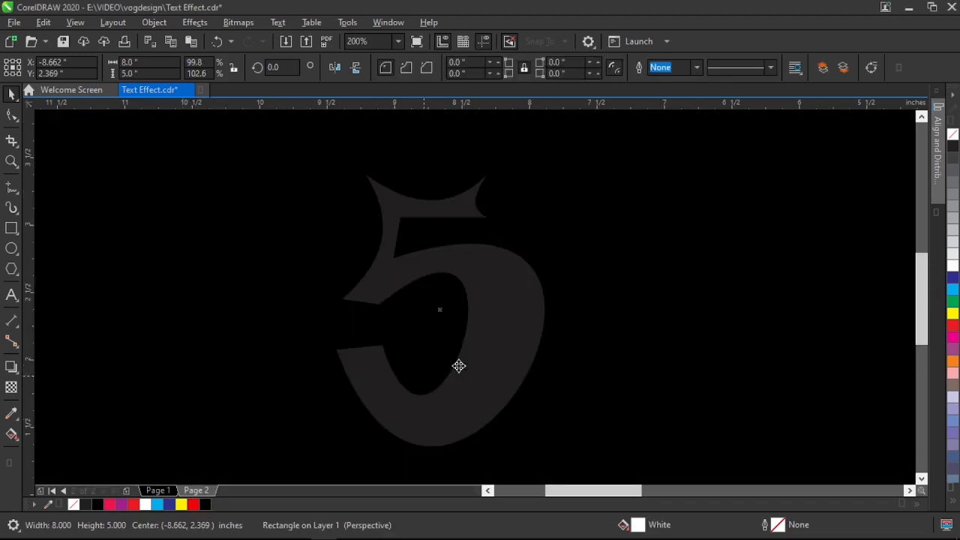
{"action": "left_click", "coordinate": [474, 358]}
{"action": "left_click", "coordinate": [145, 504]}
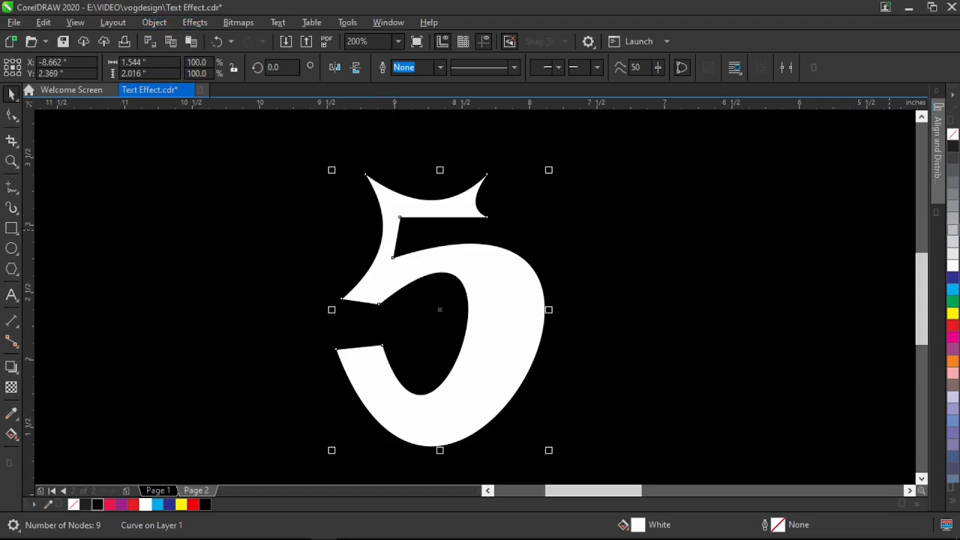
{"action": "left_click", "coordinate": [952, 182]}
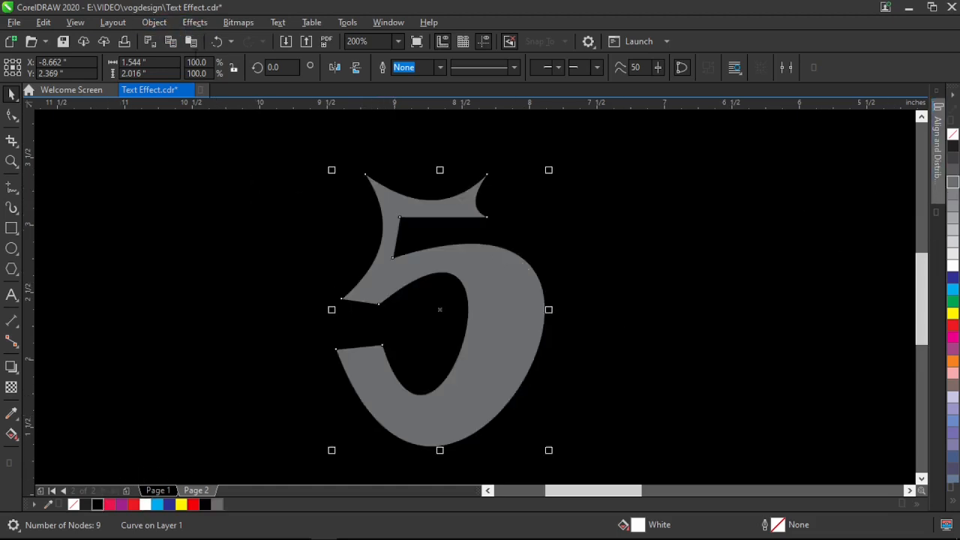
Step: Apply the Sphere effect to the grey 5 at -15 percent with Speed optimization
{"action": "left_click", "coordinate": [187, 24]}
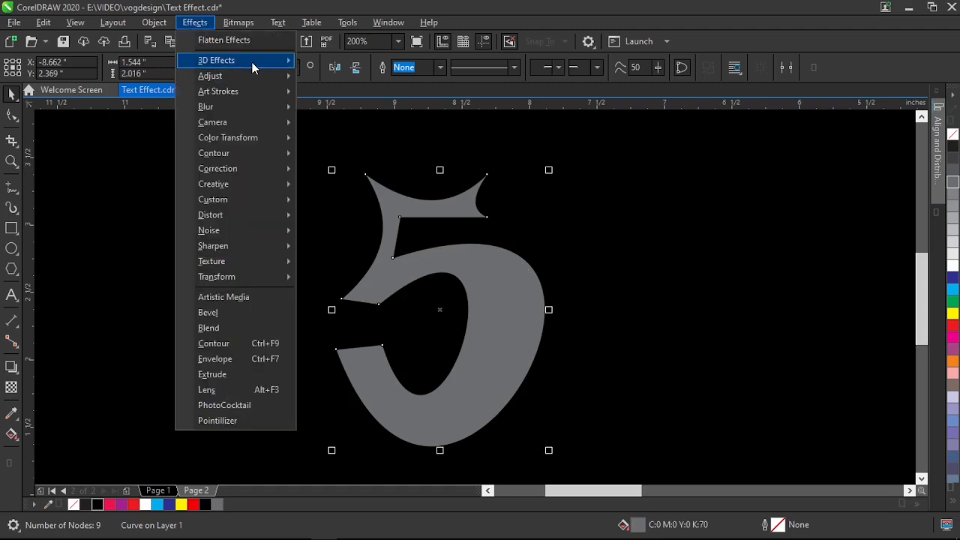
{"action": "mouse_move", "coordinate": [253, 61]}
{"action": "left_click", "coordinate": [355, 138]}
{"action": "left_click_drag", "start_coordinate": [482, 150], "coordinate": [732, 119]}
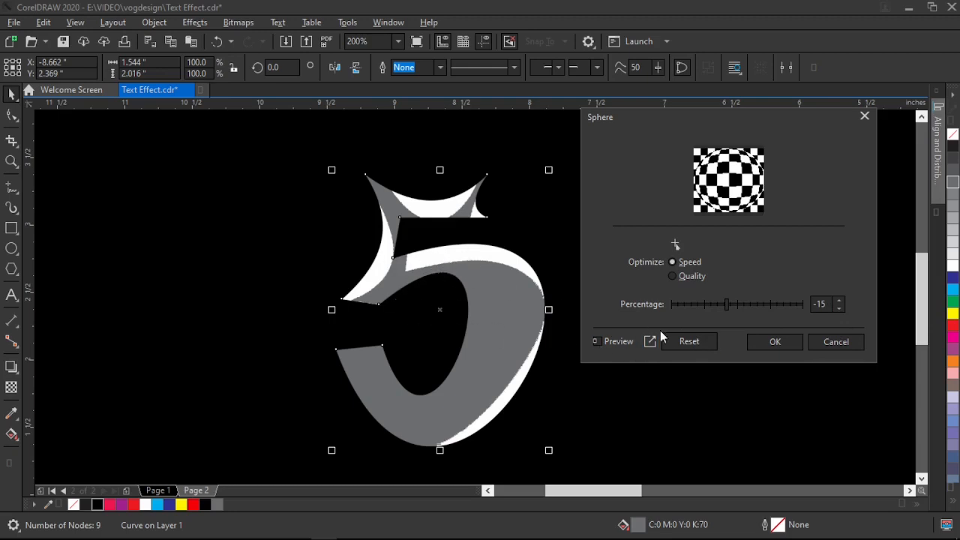
{"action": "left_click", "coordinate": [780, 343]}
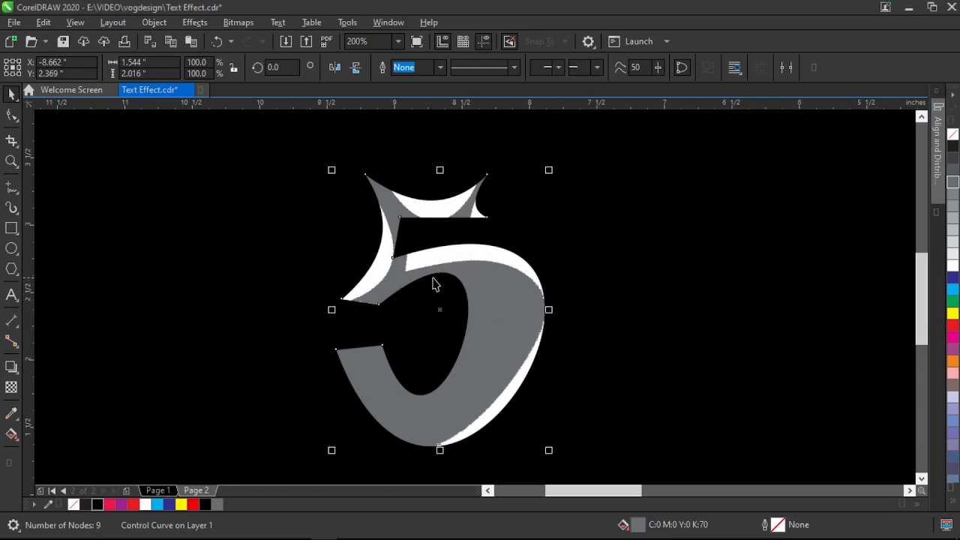
Step: Convert the 5 to a 300 dpi RGB Color (24-bit) bitmap with anti-aliasing and a transparent background
{"action": "scroll", "coordinate": [432, 283], "scroll_direction": "down", "scroll_amount": 1}
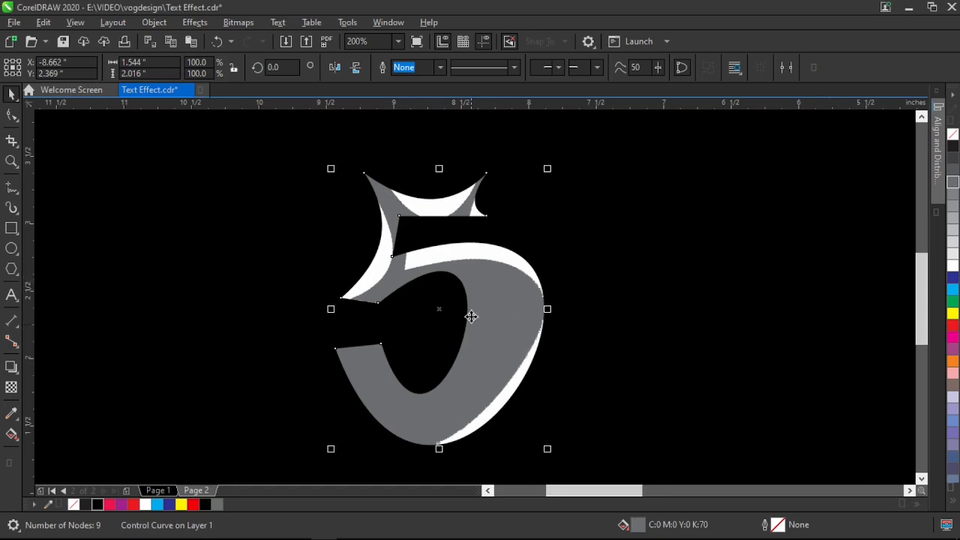
{"action": "right_click", "coordinate": [478, 261]}
{"action": "left_click", "coordinate": [237, 22]}
{"action": "left_click", "coordinate": [264, 42]}
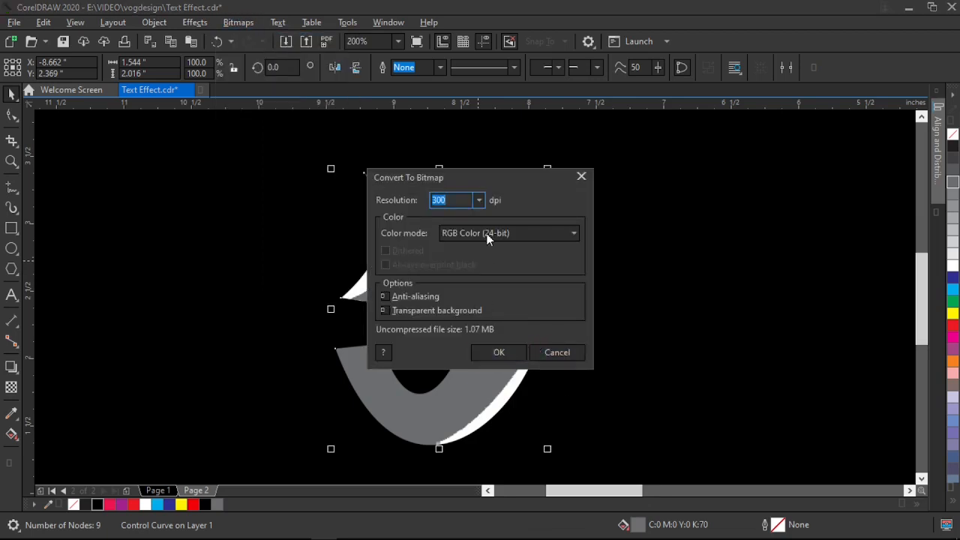
{"action": "left_click", "coordinate": [508, 350]}
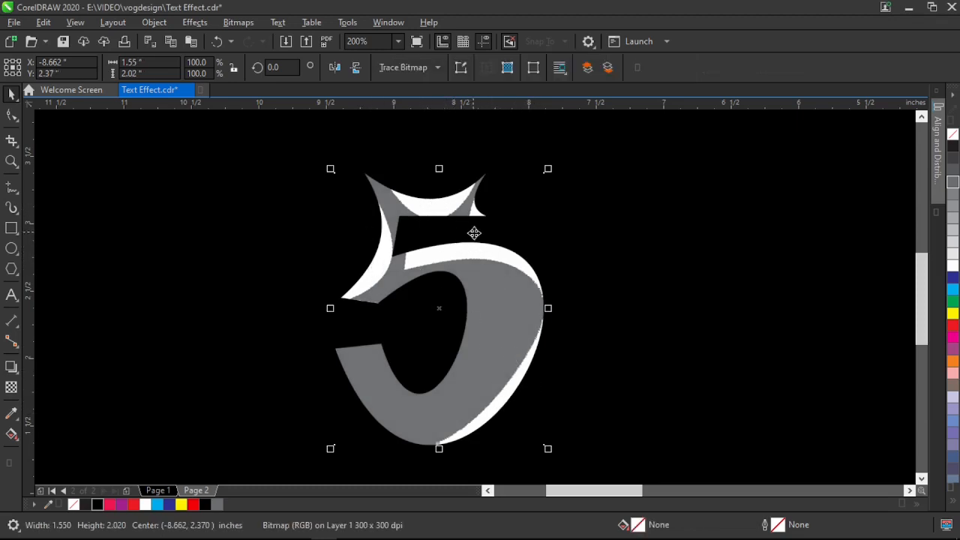
Step: Trace the 5 bitmap as an Outline Clipart trace with the background colour removed
{"action": "left_click", "coordinate": [439, 69]}
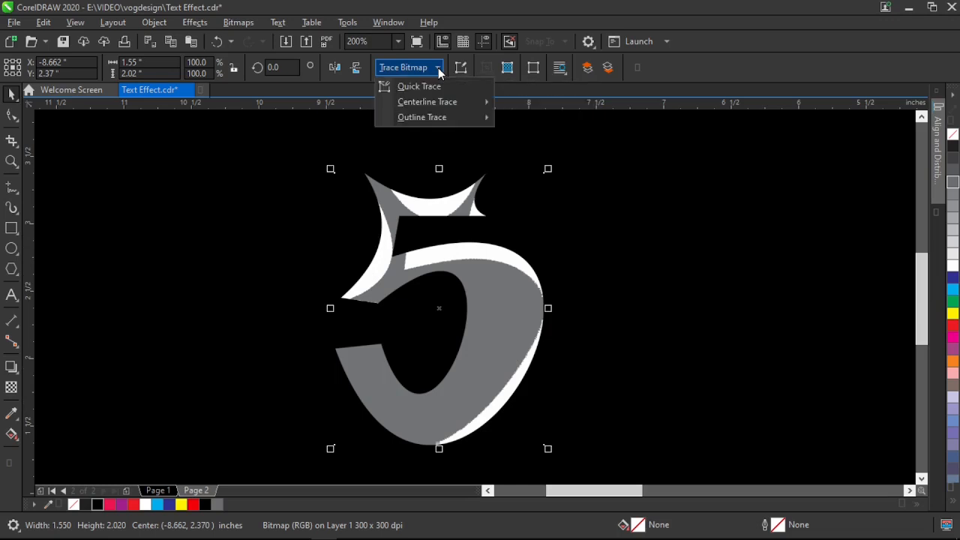
{"action": "mouse_move", "coordinate": [473, 118]}
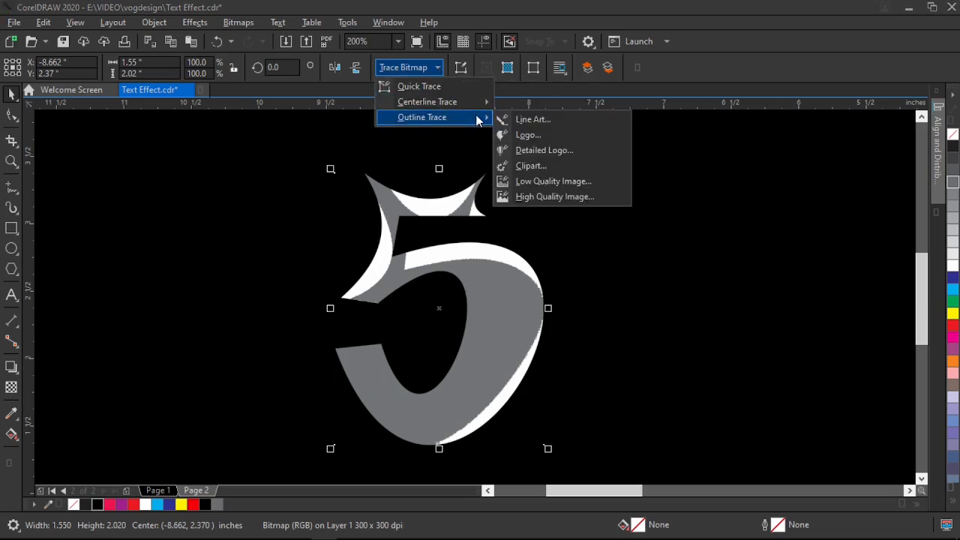
{"action": "left_click", "coordinate": [546, 166]}
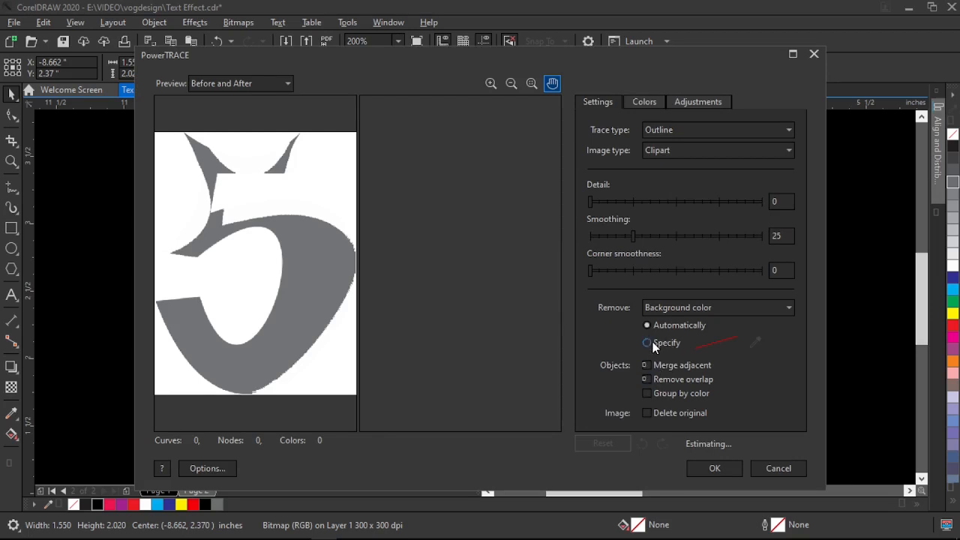
{"action": "left_click", "coordinate": [649, 342]}
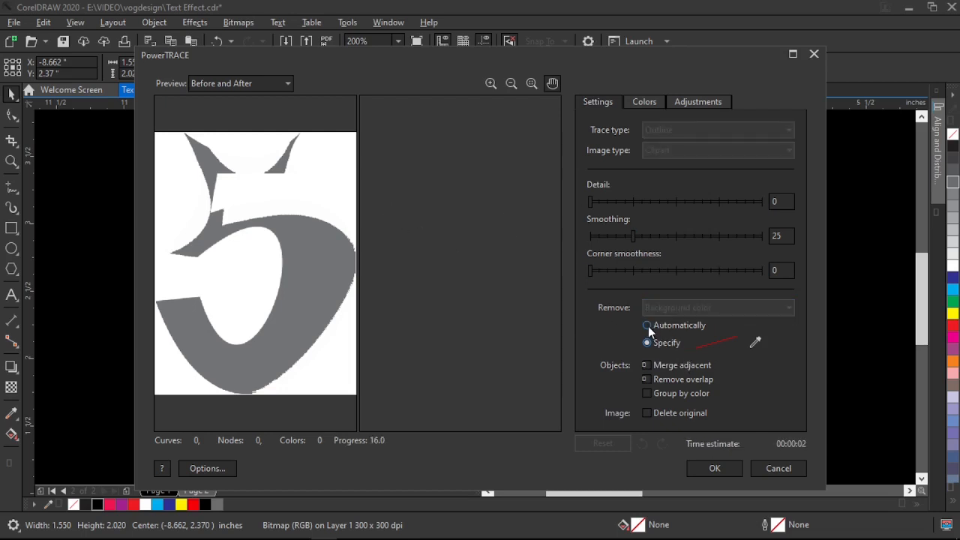
{"action": "left_click", "coordinate": [714, 468]}
Step: Separate the source bitmap from the traced 5 and delete the bitmap
{"action": "left_click_drag", "start_coordinate": [489, 279], "coordinate": [611, 257]}
{"action": "key", "text": "ctrl+z"}
{"action": "key", "text": "ctrl+z"}
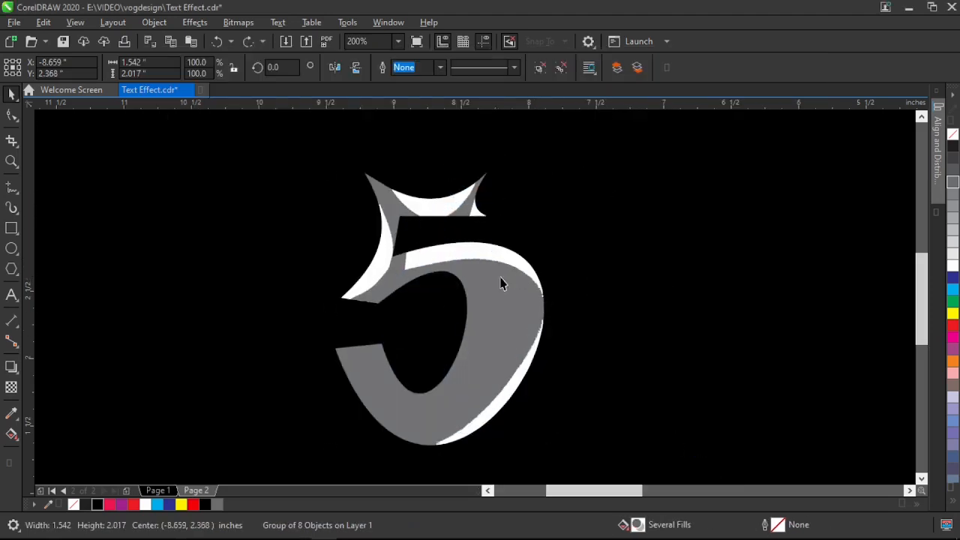
{"action": "left_click_drag", "start_coordinate": [441, 309], "coordinate": [199, 272]}
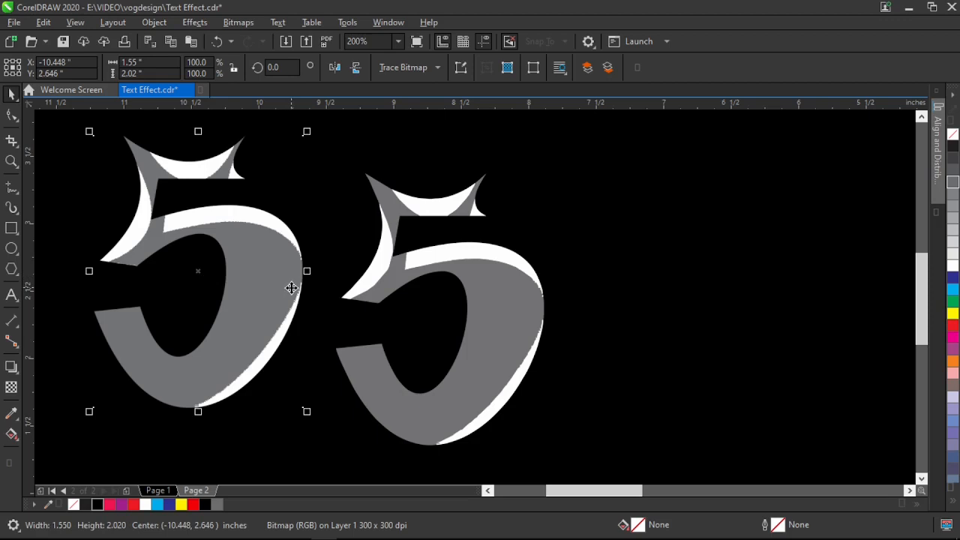
{"action": "key", "text": "Delete"}
Step: Ungroup the traced 5 into separate objects and clear the selection
{"action": "left_click", "coordinate": [491, 266]}
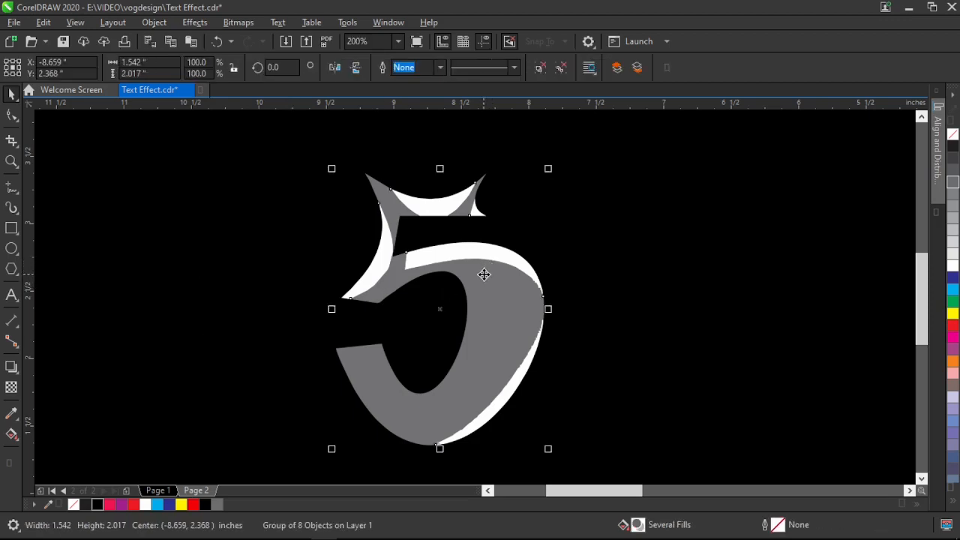
{"action": "scroll", "coordinate": [483, 274], "scroll_direction": "up", "scroll_amount": 2}
{"action": "scroll", "coordinate": [493, 266], "scroll_direction": "down", "scroll_amount": 1}
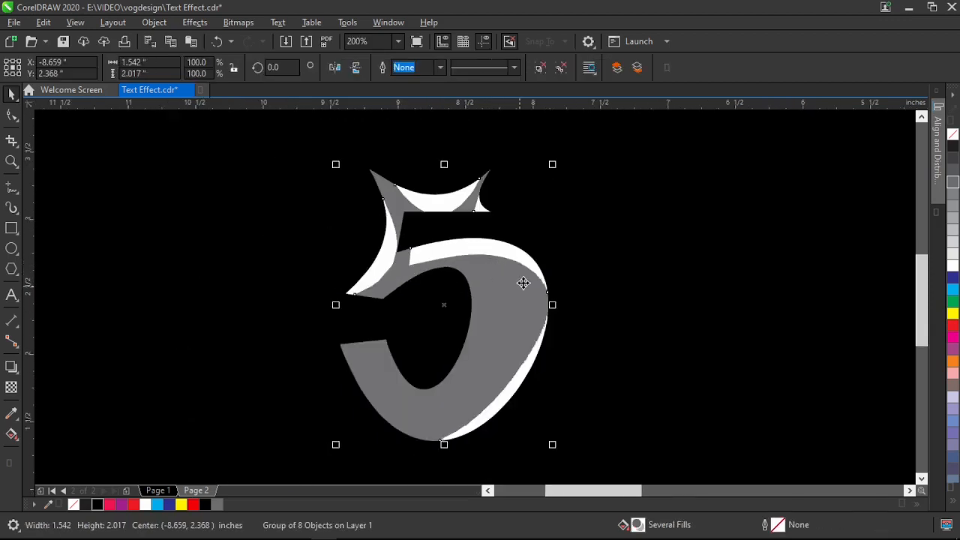
{"action": "scroll", "coordinate": [496, 283], "scroll_direction": "down", "scroll_amount": 1}
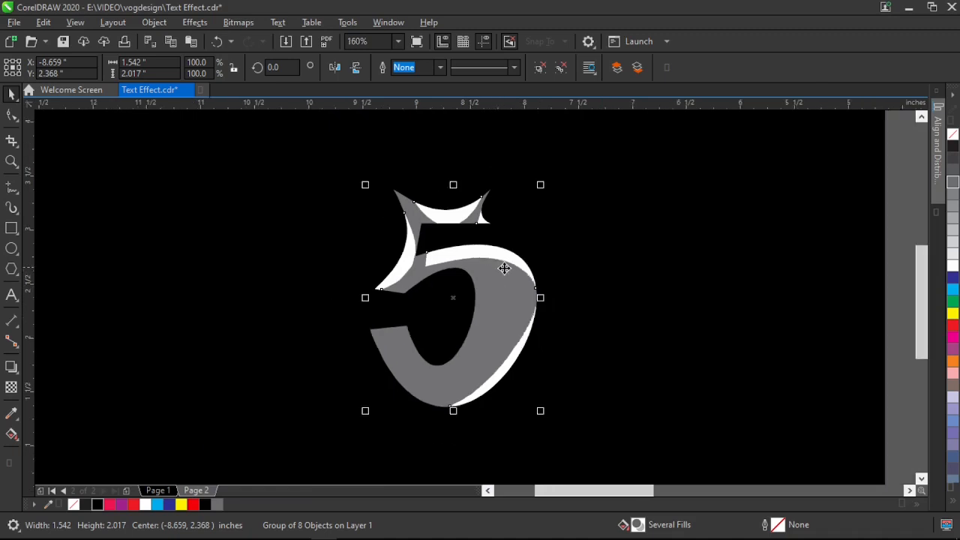
{"action": "scroll", "coordinate": [504, 267], "scroll_direction": "up", "scroll_amount": 1}
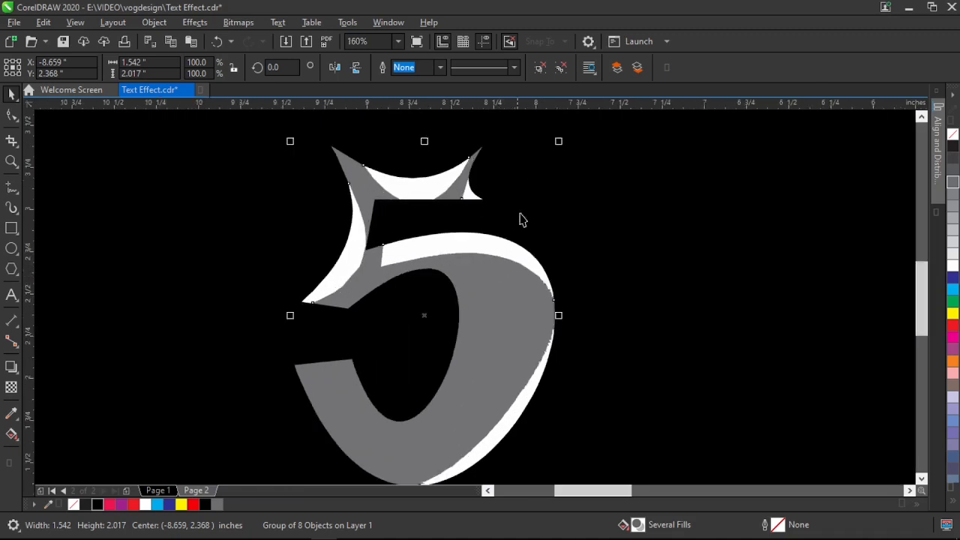
{"action": "key", "text": "ctrl+u"}
{"action": "left_click", "coordinate": [621, 242]}
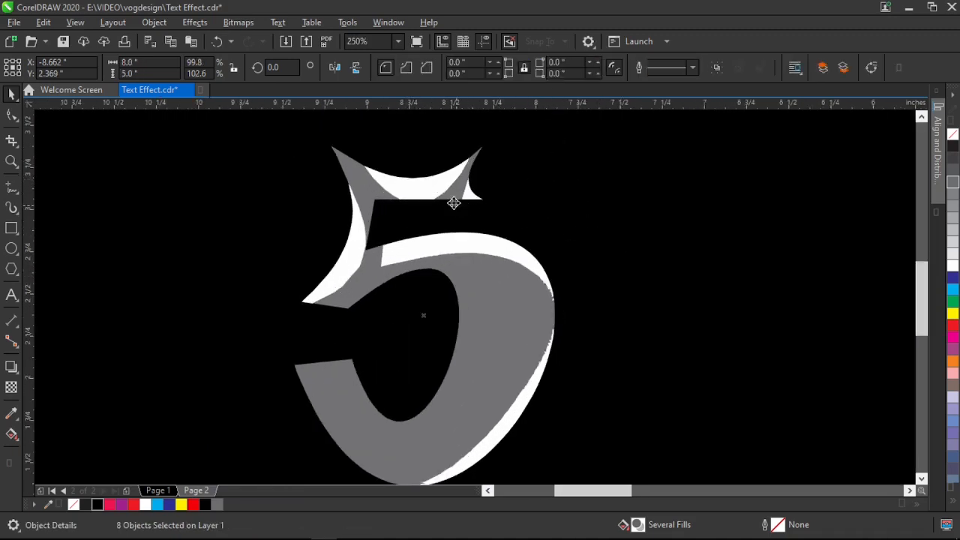
Step: Smooth the upper edge of the white highlight at the top of the 5 by deleting its surplus nodes
{"action": "scroll", "coordinate": [429, 166], "scroll_direction": "up", "scroll_amount": 2}
{"action": "scroll", "coordinate": [383, 169], "scroll_direction": "up", "scroll_amount": 2}
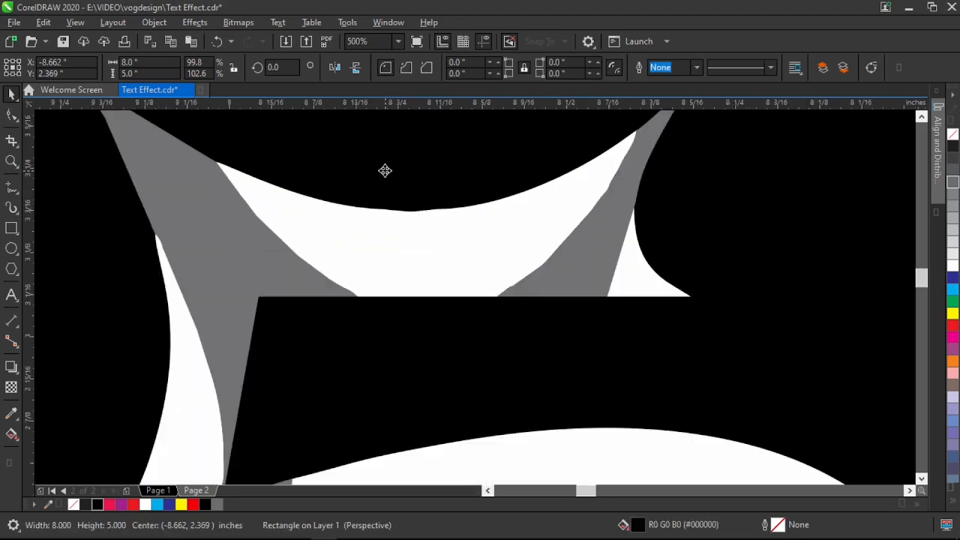
{"action": "left_click", "coordinate": [414, 211]}
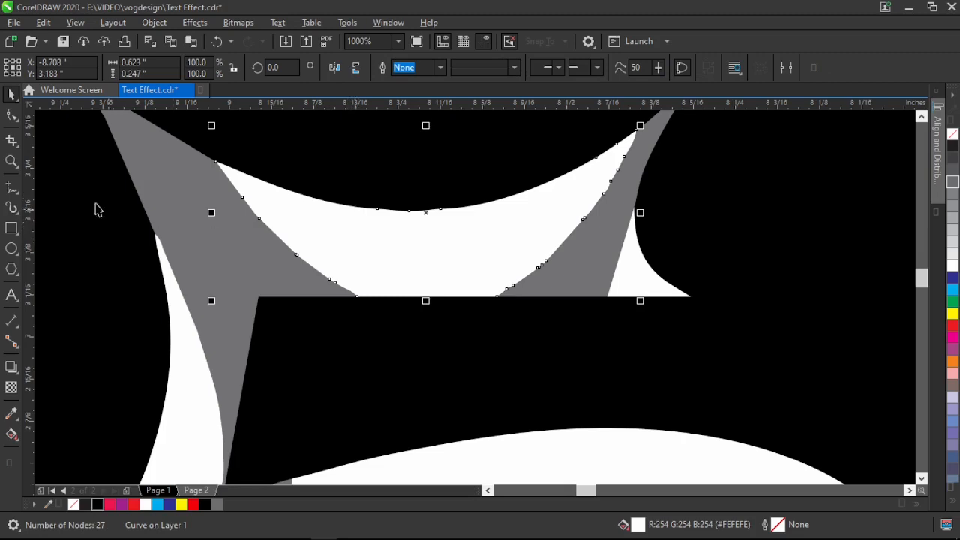
{"action": "left_click", "coordinate": [12, 116]}
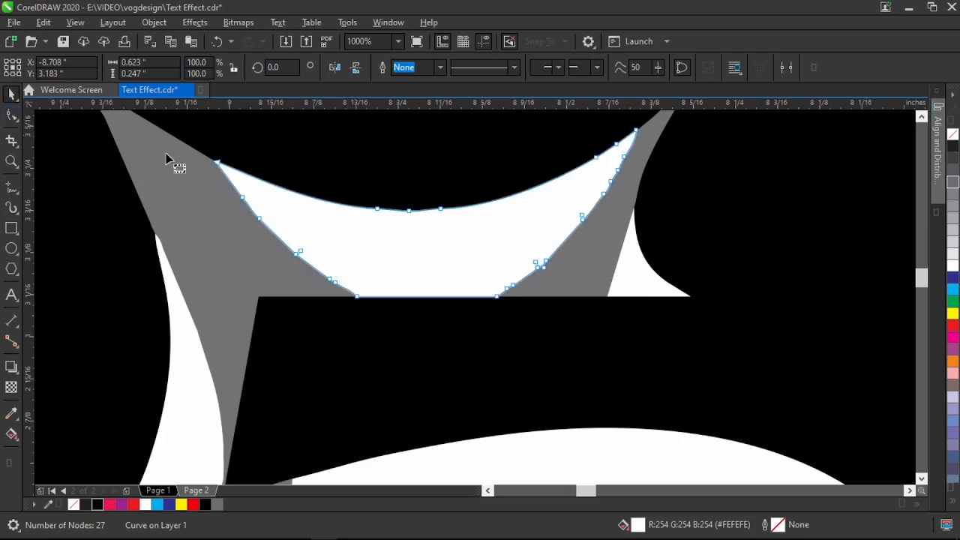
{"action": "left_click_drag", "start_coordinate": [347, 189], "coordinate": [504, 232]}
{"action": "key", "text": "Delete"}
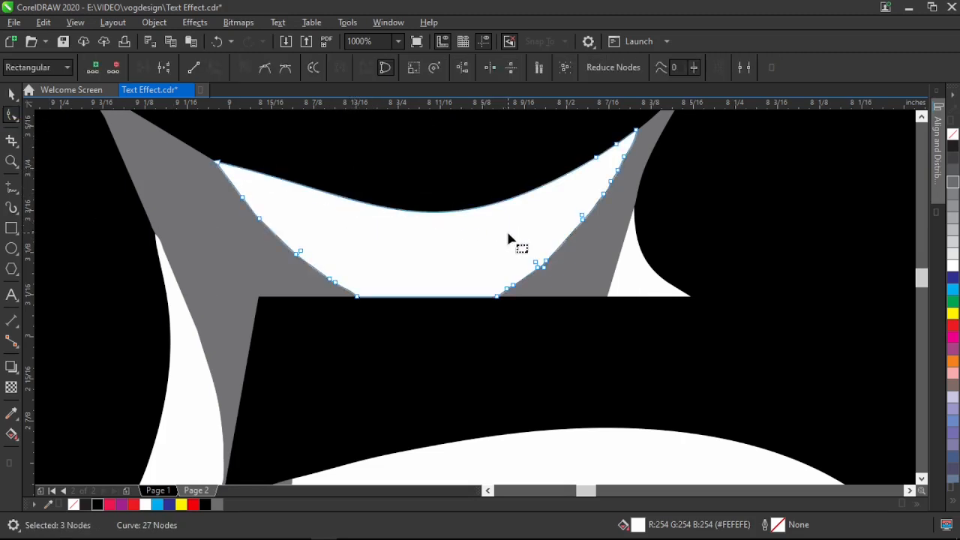
{"action": "left_click_drag", "start_coordinate": [572, 136], "coordinate": [625, 175]}
{"action": "key", "text": "Delete"}
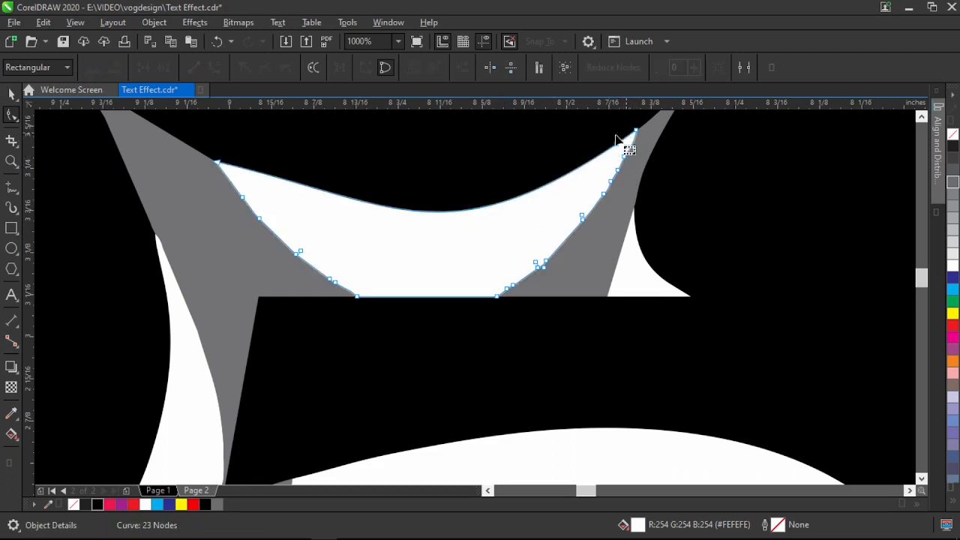
Step: Delete the surplus nodes along the right curved side of the top white highlight
{"action": "left_click_drag", "start_coordinate": [600, 134], "coordinate": [500, 293]}
{"action": "key", "text": "Delete"}
{"action": "key", "text": "Delete"}
{"action": "key", "text": "Delete"}
{"action": "key", "text": "Delete"}
{"action": "key", "text": "Delete"}
Step: Smooth the left curved side of the top white highlight, removing only the nodes along its upper part
{"action": "left_click_drag", "start_coordinate": [231, 189], "coordinate": [360, 293]}
{"action": "key", "text": "Delete"}
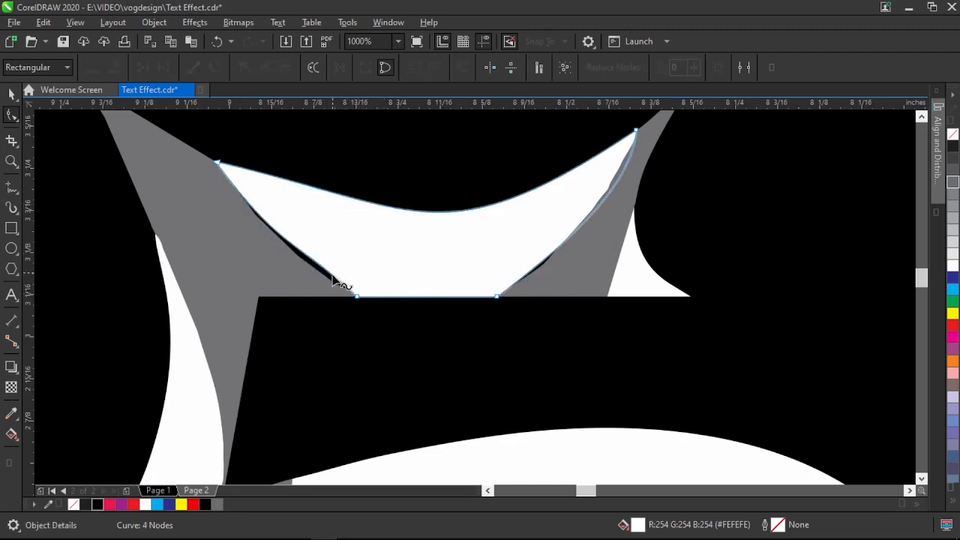
{"action": "key", "text": "ctrl+z"}
{"action": "left_click_drag", "start_coordinate": [225, 192], "coordinate": [318, 272]}
{"action": "key", "text": "Delete"}
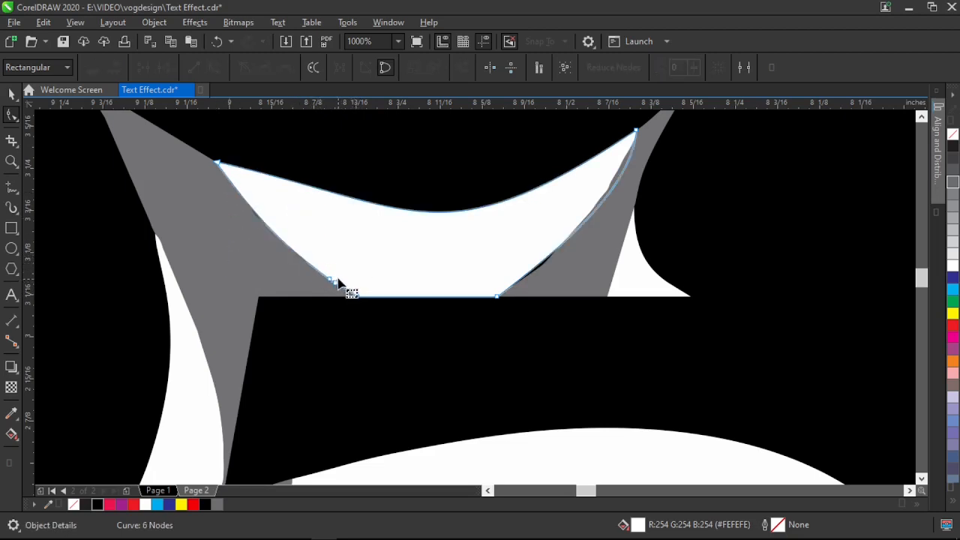
Step: Clean up the nodes around the grey edge and small white highlight at the upper-right tip of the 5
{"action": "left_click", "coordinate": [620, 233]}
{"action": "left_click_drag", "start_coordinate": [625, 216], "coordinate": [578, 247]}
{"action": "key", "text": "Delete"}
{"action": "left_click", "coordinate": [632, 255]}
{"action": "left_click_drag", "start_coordinate": [635, 207], "coordinate": [632, 199]}
{"action": "scroll", "coordinate": [564, 256], "scroll_direction": "down", "scroll_amount": 2}
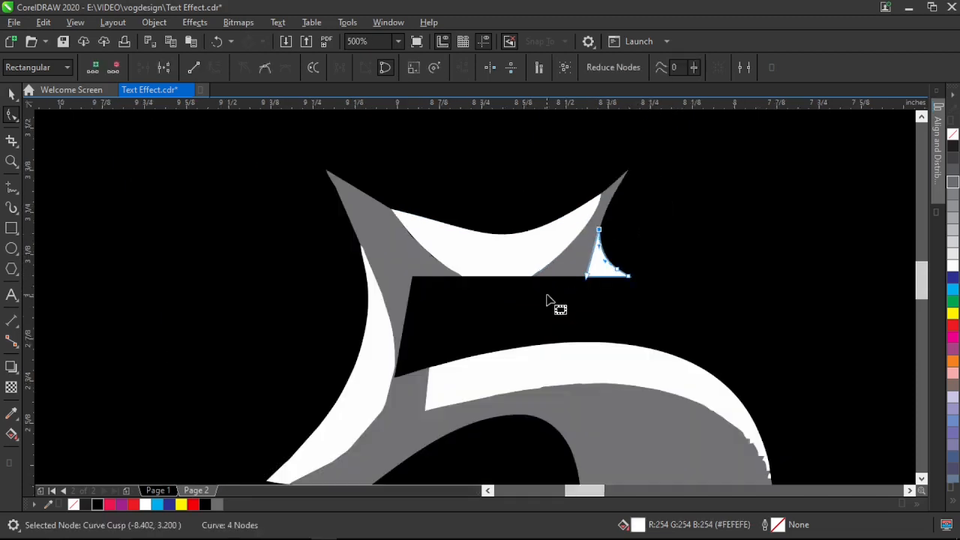
Step: Smooth the jagged edge of the white highlight along the top of the bowl by deleting surplus nodes
{"action": "left_click", "coordinate": [591, 312]}
{"action": "scroll", "coordinate": [626, 367], "scroll_direction": "up", "scroll_amount": 2}
{"action": "left_click_drag", "start_coordinate": [533, 207], "coordinate": [514, 216]}
{"action": "key", "text": "Delete"}
{"action": "key", "text": "Delete"}
{"action": "key", "text": "Delete"}
{"action": "left_click", "coordinate": [621, 308]}
{"action": "key", "text": "Delete"}
{"action": "key", "text": "space"}
{"action": "scroll", "coordinate": [598, 296], "scroll_direction": "down", "scroll_amount": 2}
Step: Delete the surplus nodes along the white highlight on the lower-right side of the bowl
{"action": "left_click", "coordinate": [578, 321]}
{"action": "key", "text": "space"}
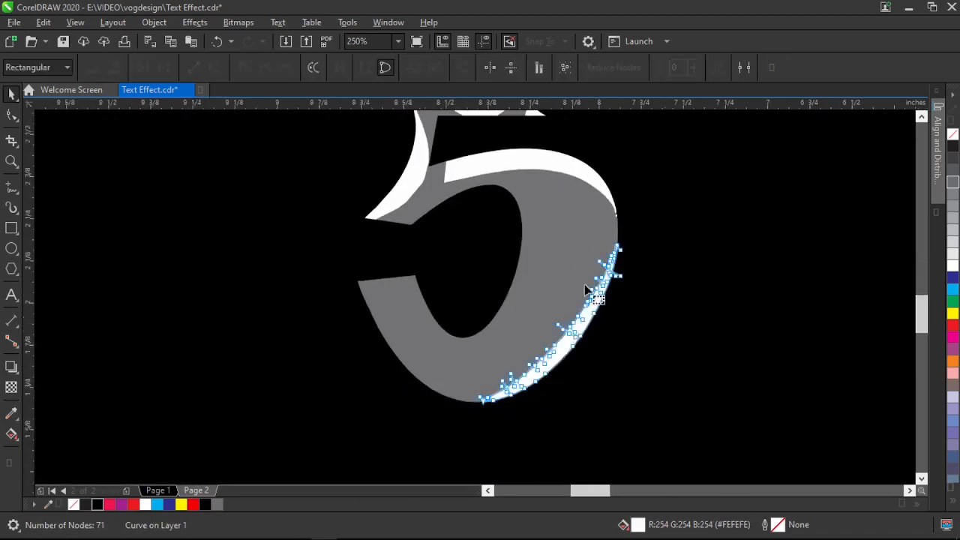
{"action": "scroll", "coordinate": [585, 283], "scroll_direction": "up", "scroll_amount": 3}
{"action": "key", "text": "Delete"}
{"action": "left_click_drag", "start_coordinate": [649, 259], "coordinate": [741, 190]}
{"action": "scroll", "coordinate": [718, 218], "scroll_direction": "down", "scroll_amount": 2}
{"action": "key", "text": "Delete"}
{"action": "left_click_drag", "start_coordinate": [670, 246], "coordinate": [708, 283]}
{"action": "key", "text": "Delete"}
{"action": "left_click_drag", "start_coordinate": [500, 418], "coordinate": [557, 448]}
{"action": "key", "text": "Delete"}
{"action": "left_click_drag", "start_coordinate": [568, 410], "coordinate": [601, 344]}
{"action": "key", "text": "Delete"}
Step: Remove the remaining jagged nodes along the right and lower edges of the bowl and leave node editing
{"action": "left_click", "coordinate": [648, 239]}
{"action": "left_click_drag", "start_coordinate": [707, 152], "coordinate": [747, 230]}
{"action": "left_click_drag", "start_coordinate": [672, 184], "coordinate": [728, 263]}
{"action": "key", "text": "space"}
{"action": "key", "text": "space"}
{"action": "left_click_drag", "start_coordinate": [476, 368], "coordinate": [573, 447]}
{"action": "key", "text": "Delete"}
{"action": "left_click_drag", "start_coordinate": [592, 228], "coordinate": [675, 322]}
{"action": "key", "text": "Delete"}
{"action": "left_click_drag", "start_coordinate": [454, 425], "coordinate": [486, 458]}
{"action": "key", "text": "Delete"}
{"action": "key", "text": "space"}
{"action": "scroll", "coordinate": [584, 353], "scroll_direction": "down", "scroll_amount": 2}
{"action": "scroll", "coordinate": [546, 254], "scroll_direction": "up", "scroll_amount": 1}
{"action": "scroll", "coordinate": [517, 259], "scroll_direction": "down", "scroll_amount": 1}
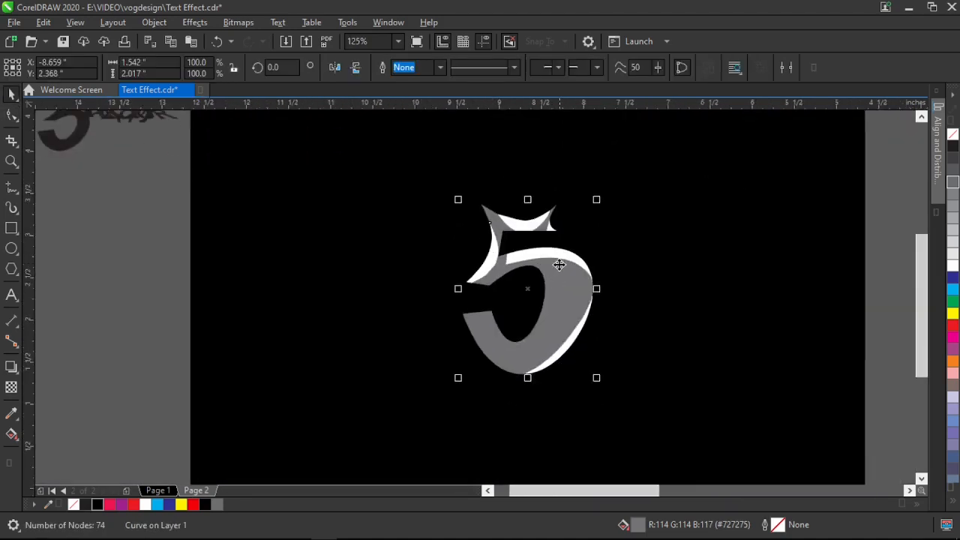
{"action": "scroll", "coordinate": [558, 261], "scroll_direction": "up", "scroll_amount": 1}
{"action": "scroll", "coordinate": [554, 261], "scroll_direction": "up", "scroll_amount": 1}
{"action": "left_click", "coordinate": [667, 242]}
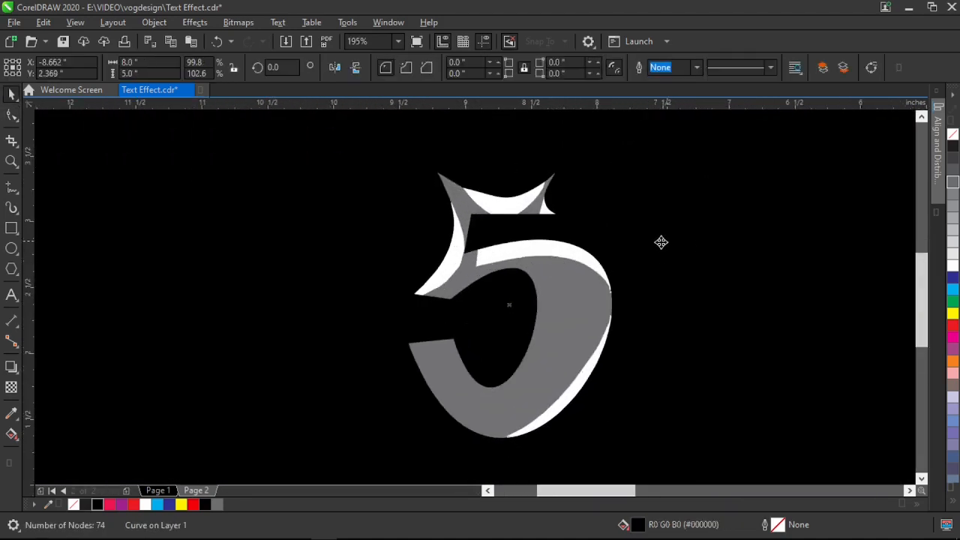
Step: Apply a linear fountain fill running from yellow at the left to black at the right to the white crescent at the 5's top
{"action": "left_click", "coordinate": [497, 209]}
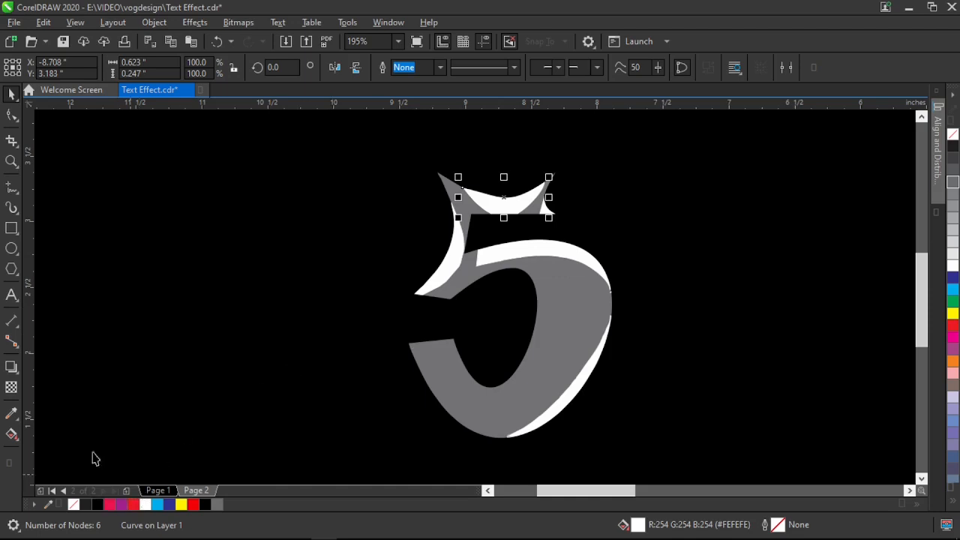
{"action": "left_click", "coordinate": [12, 435]}
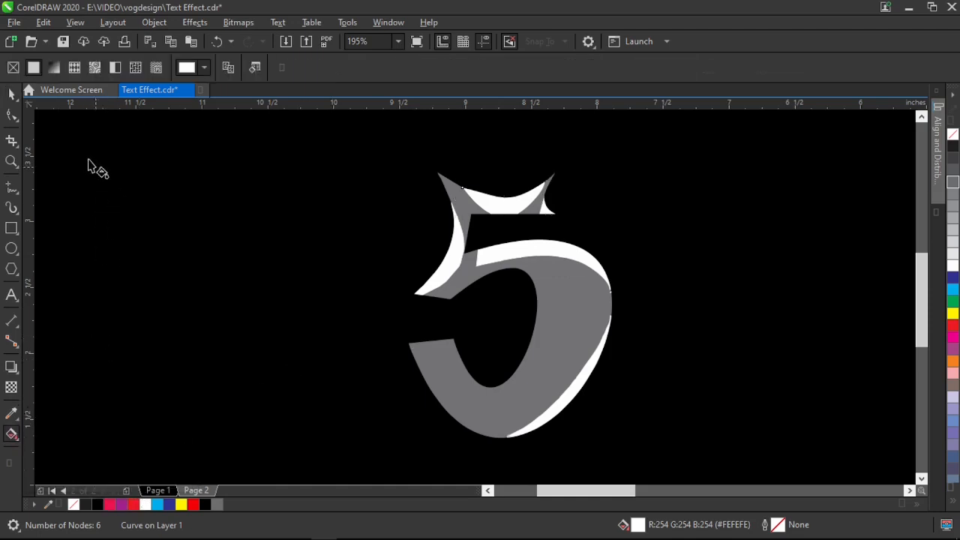
{"action": "left_click", "coordinate": [53, 67]}
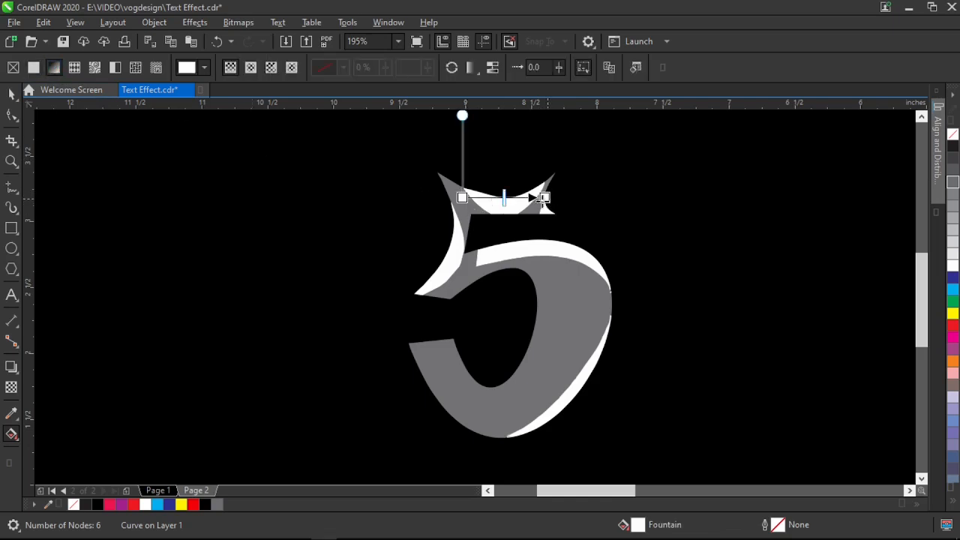
{"action": "left_click", "coordinate": [545, 198]}
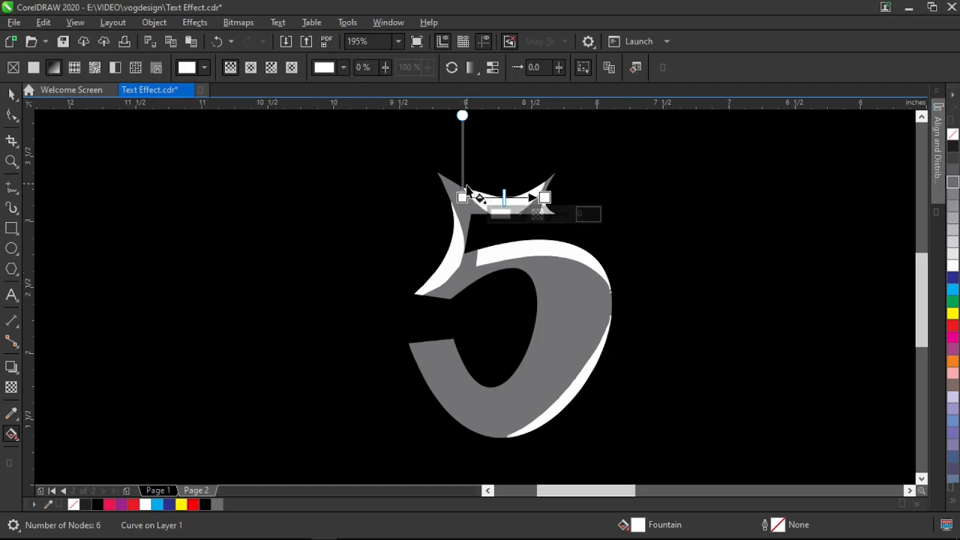
{"action": "left_click", "coordinate": [462, 197]}
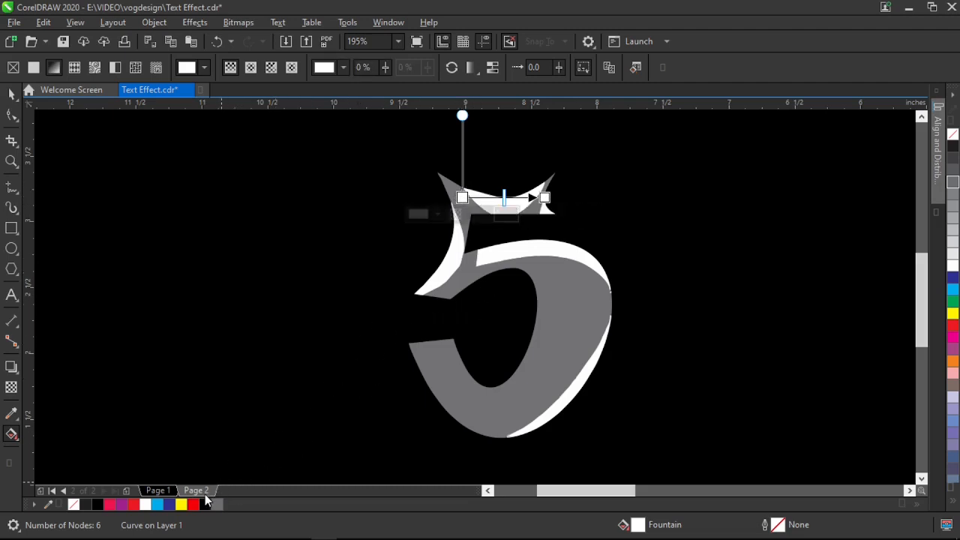
{"action": "left_click", "coordinate": [180, 504]}
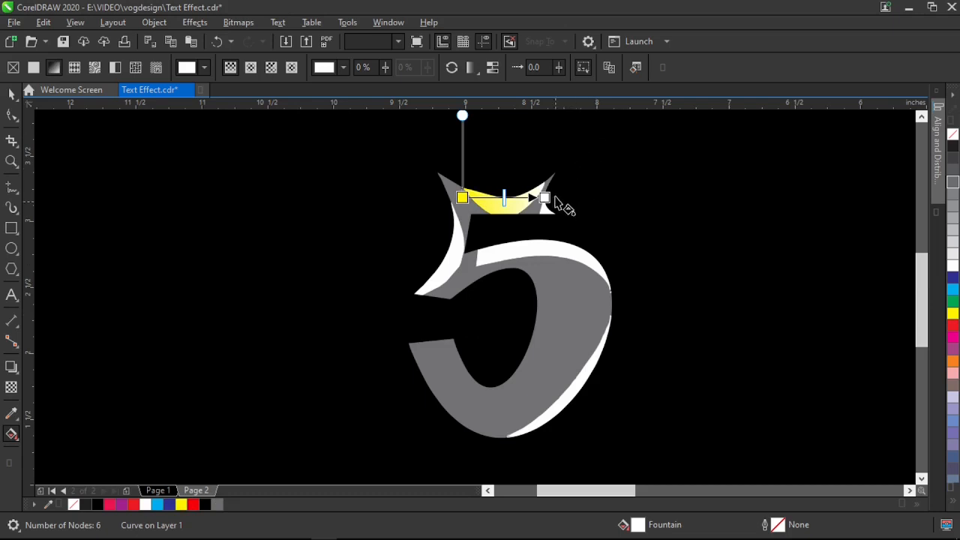
{"action": "left_click", "coordinate": [205, 504]}
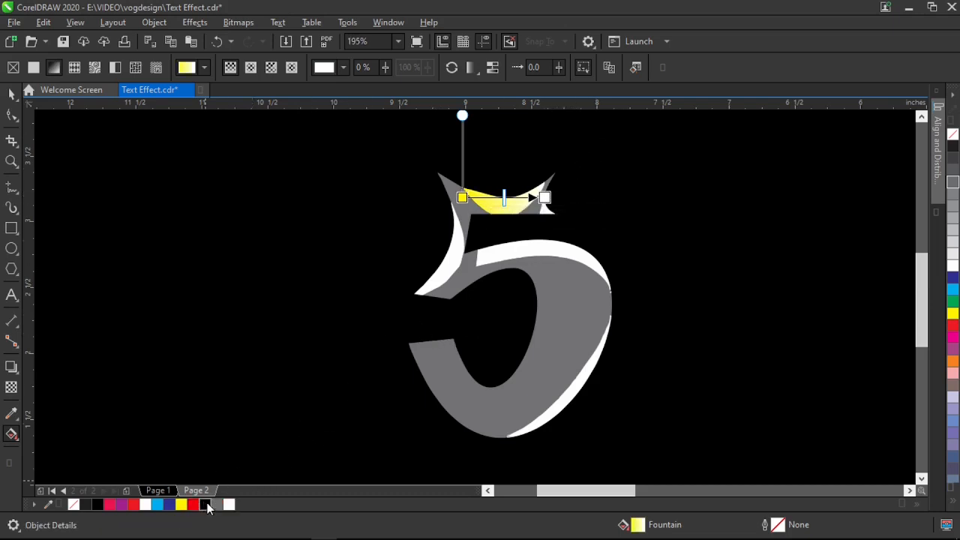
Step: Set the crescent's fill to Repeat and Mirror, centring its yellow end in the shape and pulling the black end slightly inward
{"action": "left_click", "coordinate": [476, 68]}
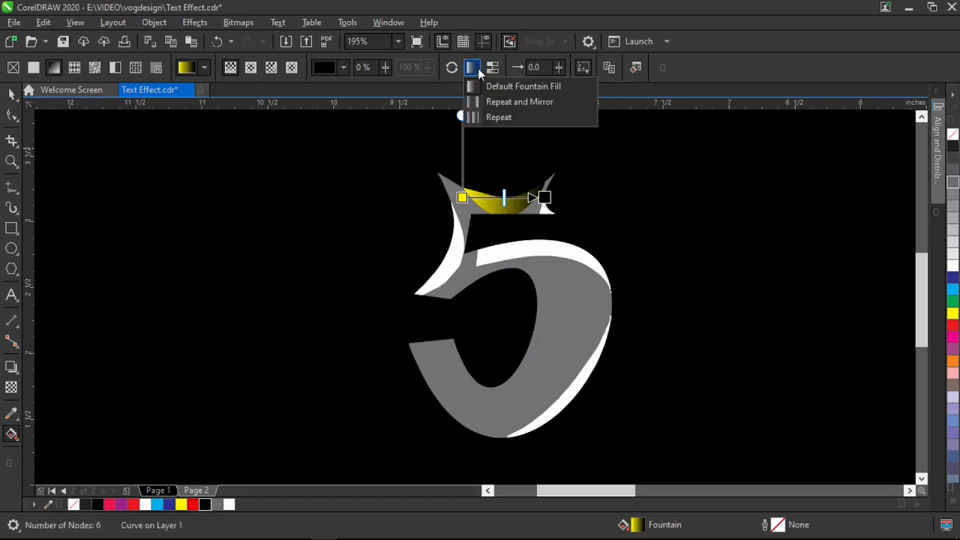
{"action": "left_click", "coordinate": [525, 104]}
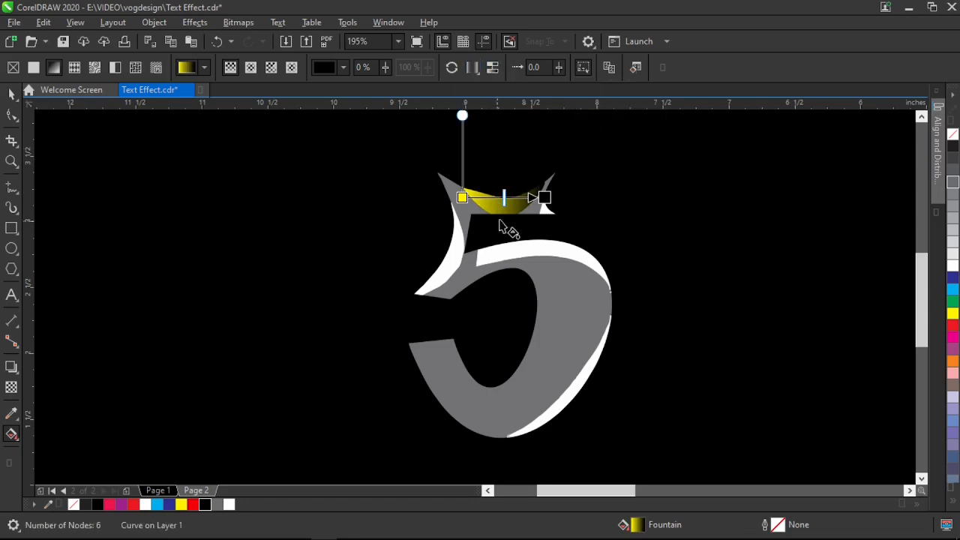
{"action": "scroll", "coordinate": [510, 197], "scroll_direction": "up", "scroll_amount": 4}
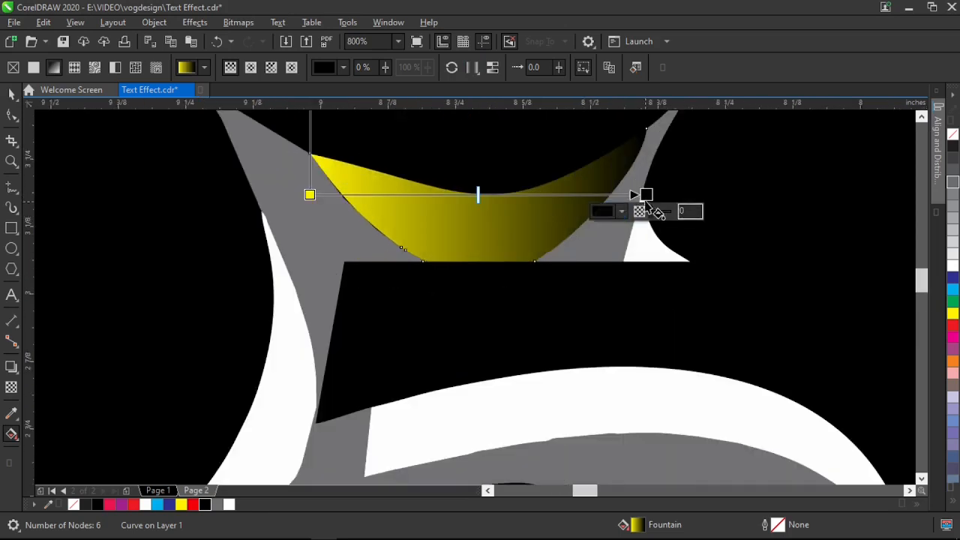
{"action": "left_click_drag", "start_coordinate": [309, 194], "coordinate": [477, 223]}
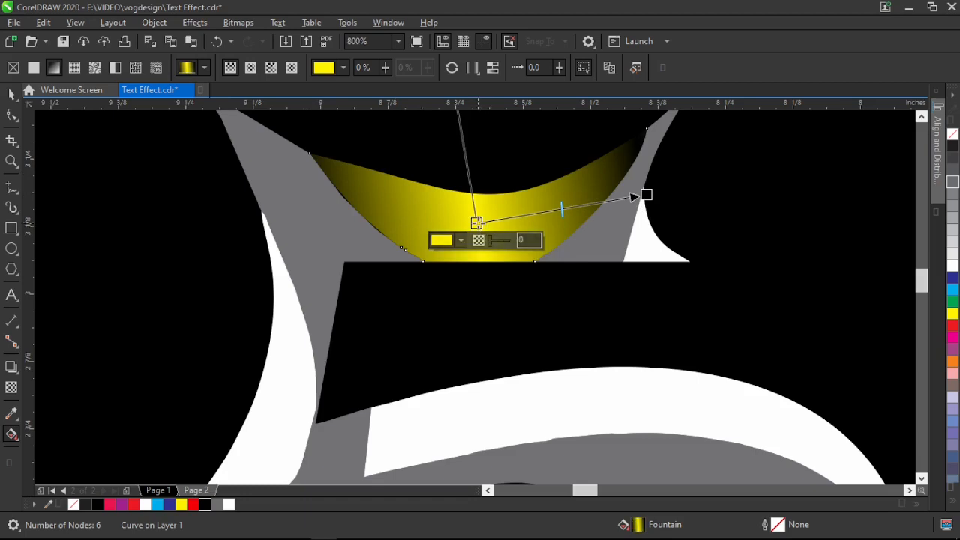
{"action": "left_click_drag", "start_coordinate": [644, 195], "coordinate": [618, 195]}
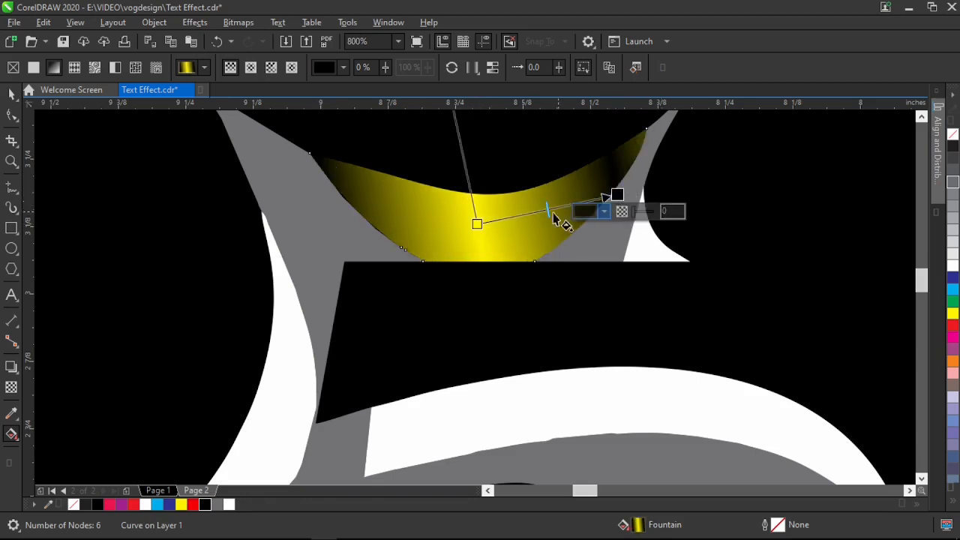
{"action": "scroll", "coordinate": [492, 221], "scroll_direction": "down", "scroll_amount": 3}
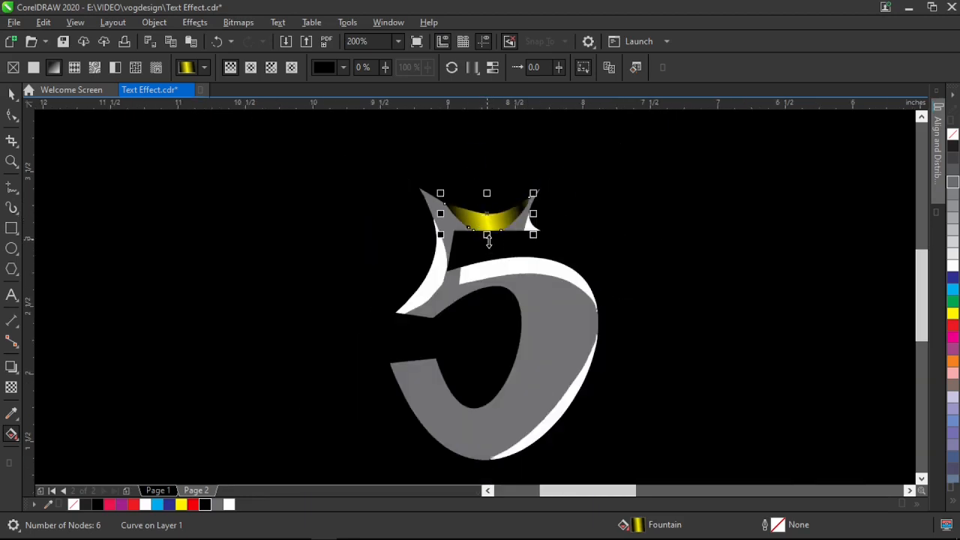
Step: Copy the crescent's yellow-black fill to the small upper-right highlight, the left stem highlight and the highlight along the bowl's top
{"action": "key", "text": "space"}
{"action": "scroll", "coordinate": [491, 222], "scroll_direction": "up", "scroll_amount": 2}
{"action": "left_click_drag", "start_coordinate": [495, 212], "coordinate": [573, 229]}
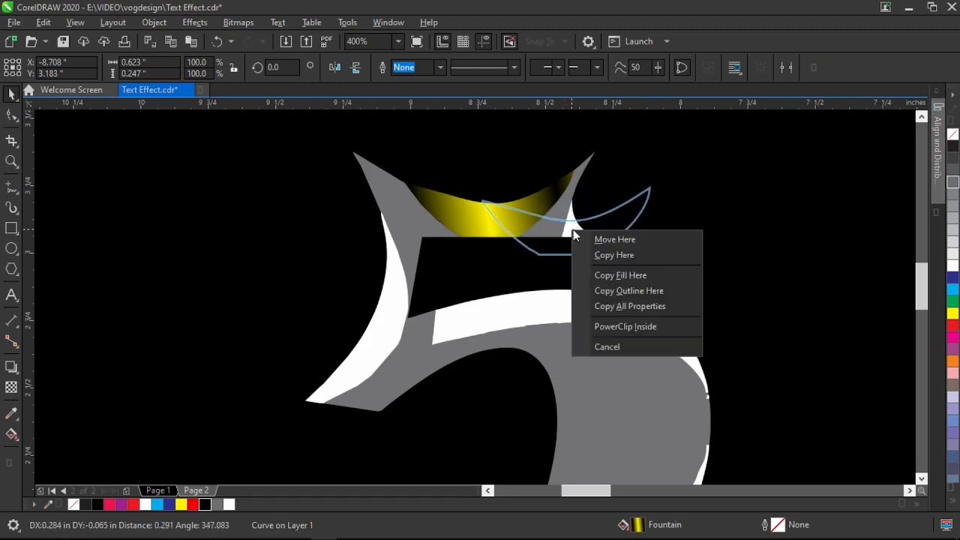
{"action": "left_click", "coordinate": [646, 276]}
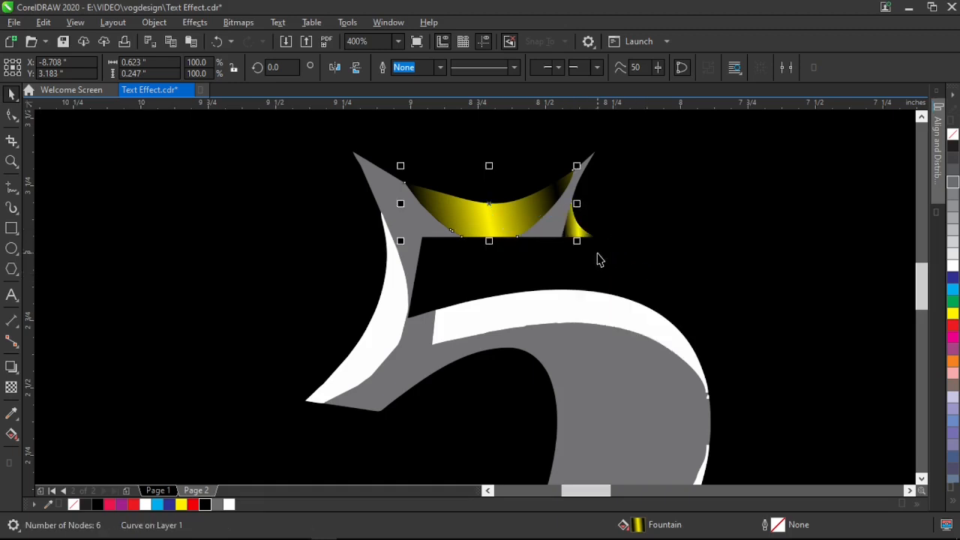
{"action": "left_click_drag", "start_coordinate": [488, 217], "coordinate": [395, 317]}
{"action": "left_click", "coordinate": [466, 362]}
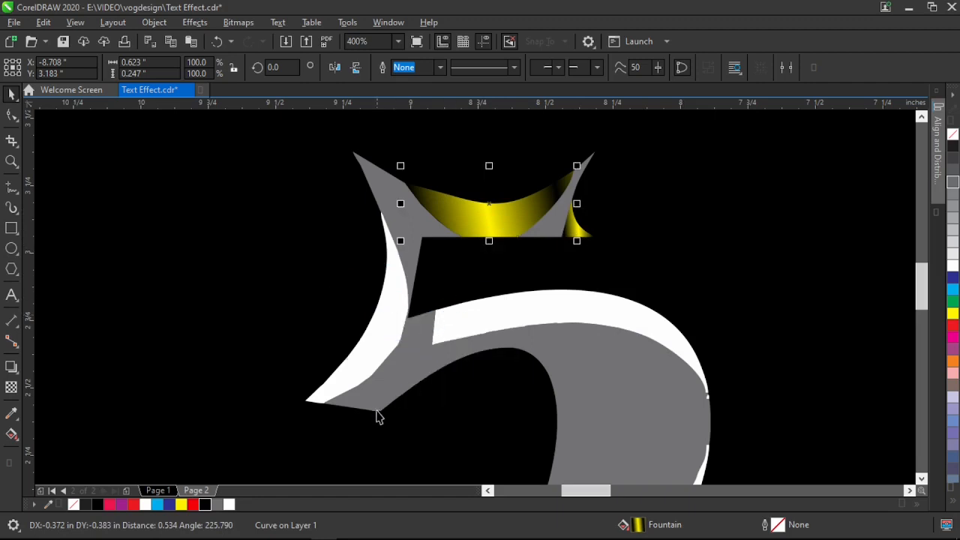
{"action": "left_click_drag", "start_coordinate": [488, 216], "coordinate": [538, 315]}
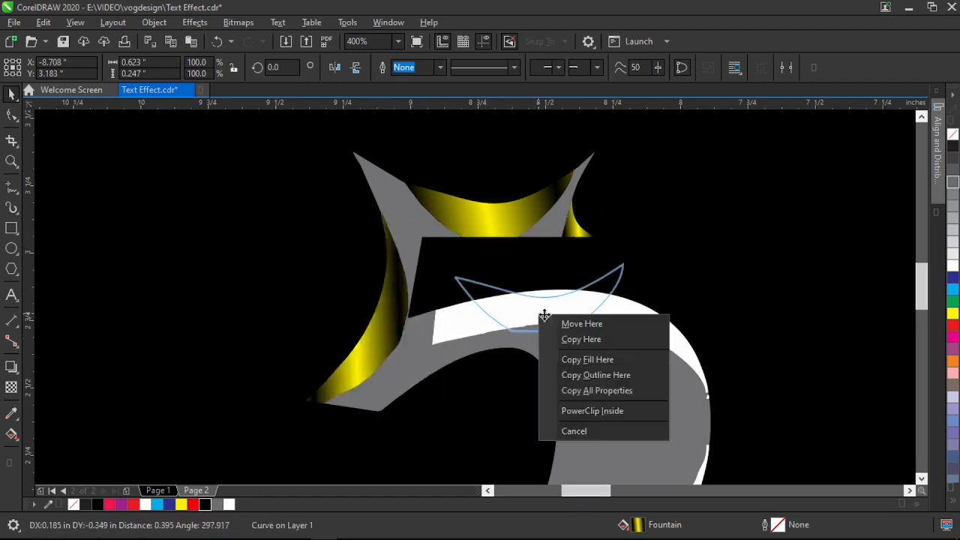
{"action": "left_click", "coordinate": [601, 359]}
Step: Copy the crescent's yellow-black fill onto the white highlight on the bowl's lower-right side
{"action": "scroll", "coordinate": [547, 272], "scroll_direction": "down", "scroll_amount": 5}
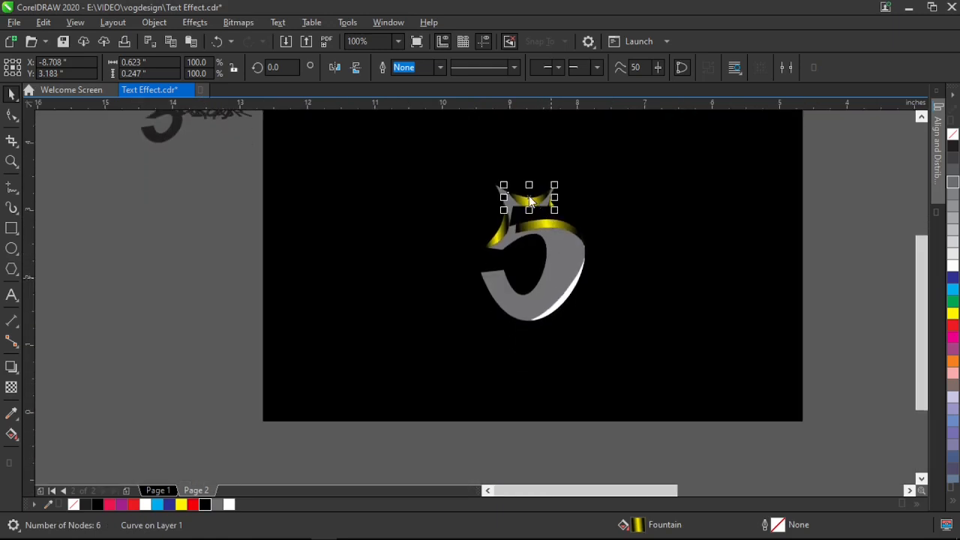
{"action": "left_click", "coordinate": [527, 203]}
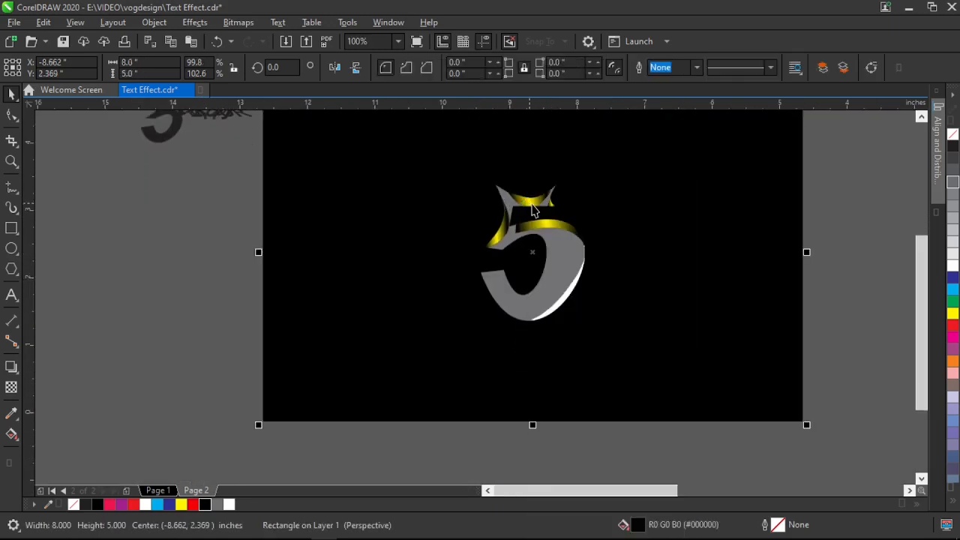
{"action": "left_click", "coordinate": [547, 211]}
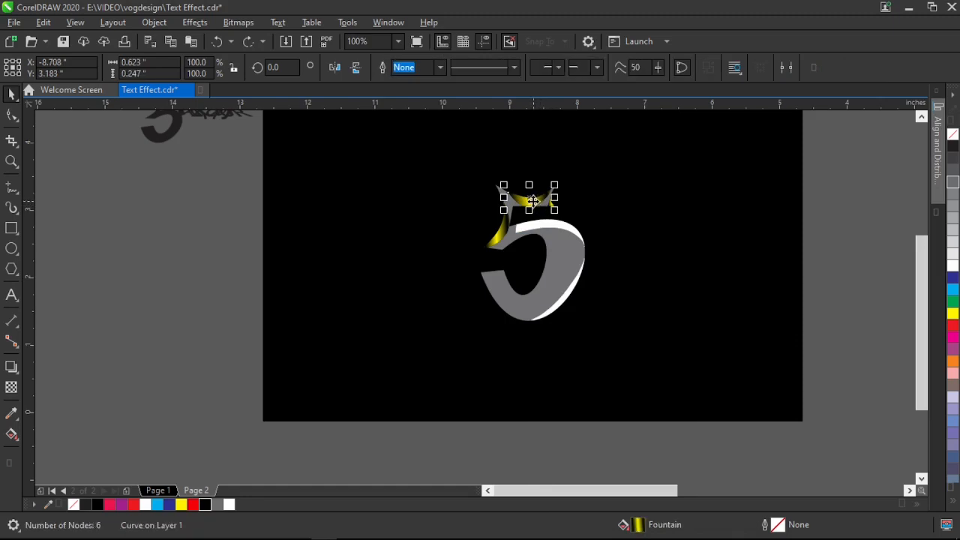
{"action": "left_click", "coordinate": [248, 41]}
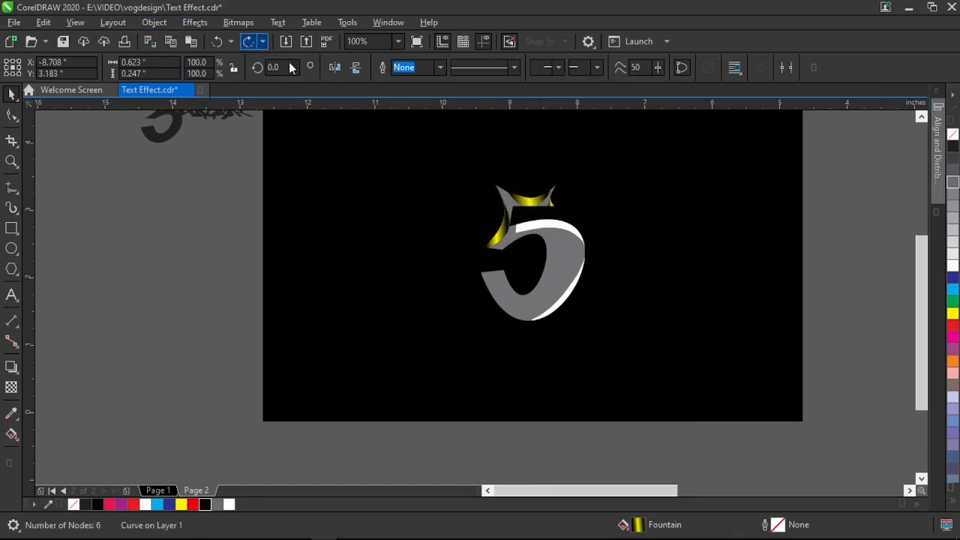
{"action": "left_click_drag", "start_coordinate": [532, 199], "coordinate": [561, 304]}
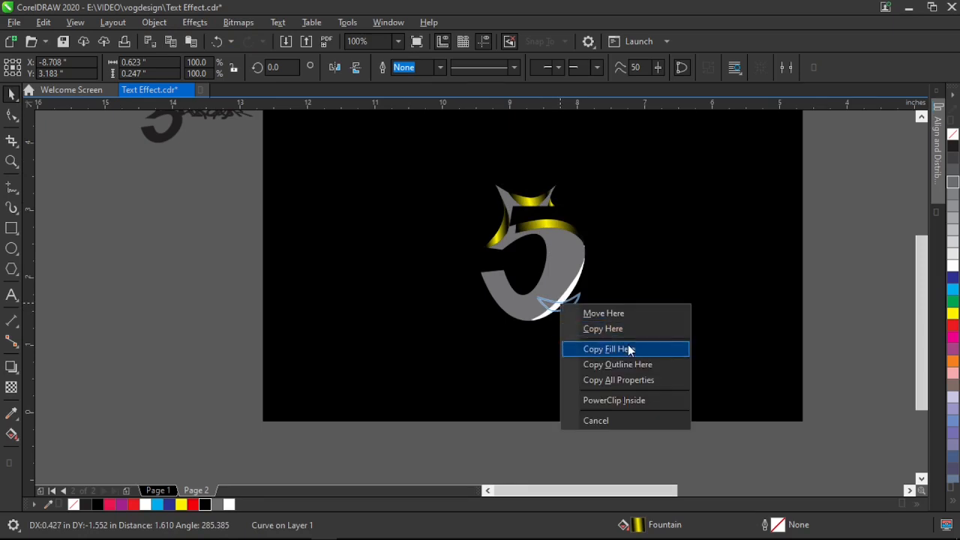
{"action": "left_click", "coordinate": [626, 344]}
Step: Give the grey body of the 5 a horizontal linear fountain fill from black at the left to red at the right
{"action": "scroll", "coordinate": [526, 239], "scroll_direction": "up", "scroll_amount": 3}
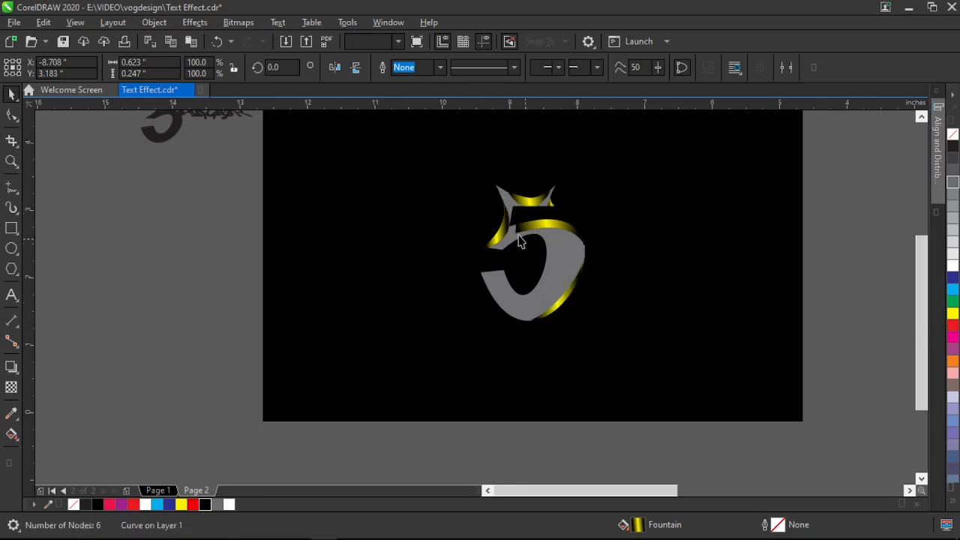
{"action": "key", "text": "g"}
{"action": "left_click", "coordinate": [545, 284]}
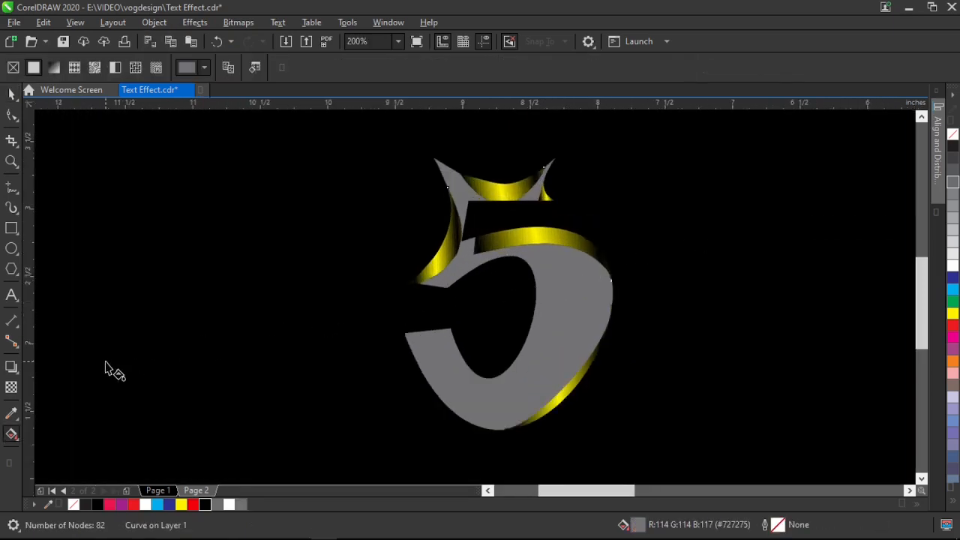
{"action": "left_click_drag", "start_coordinate": [403, 293], "coordinate": [613, 293]}
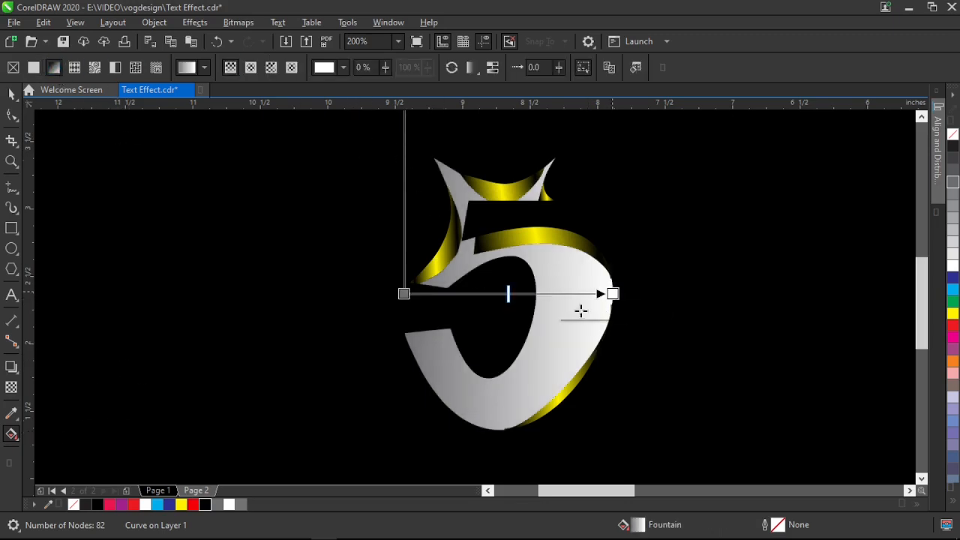
{"action": "left_click", "coordinate": [202, 505]}
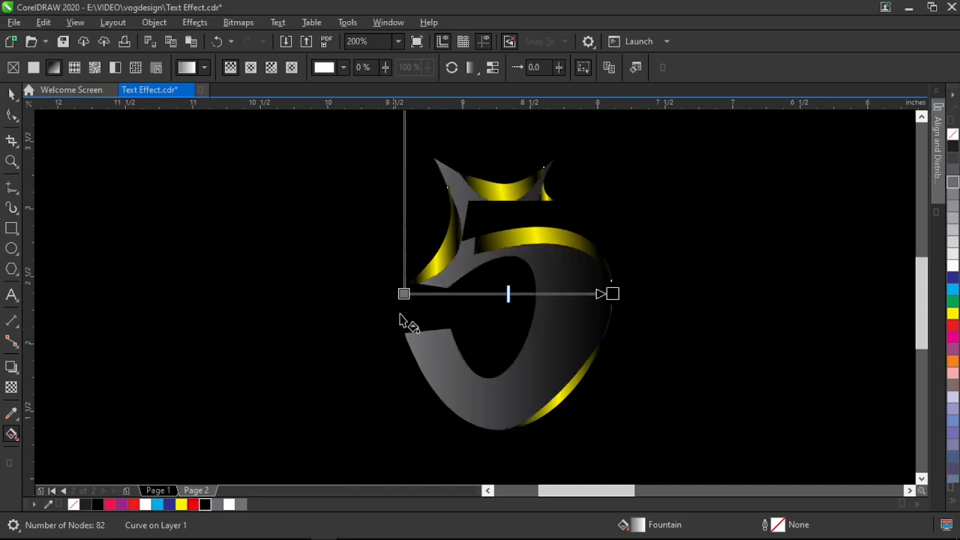
{"action": "left_click", "coordinate": [193, 504]}
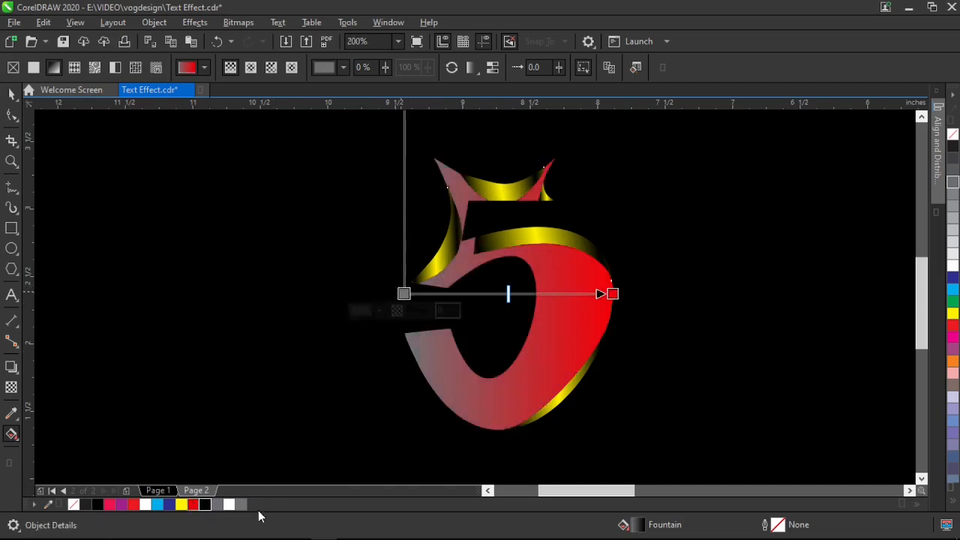
{"action": "left_click", "coordinate": [205, 505]}
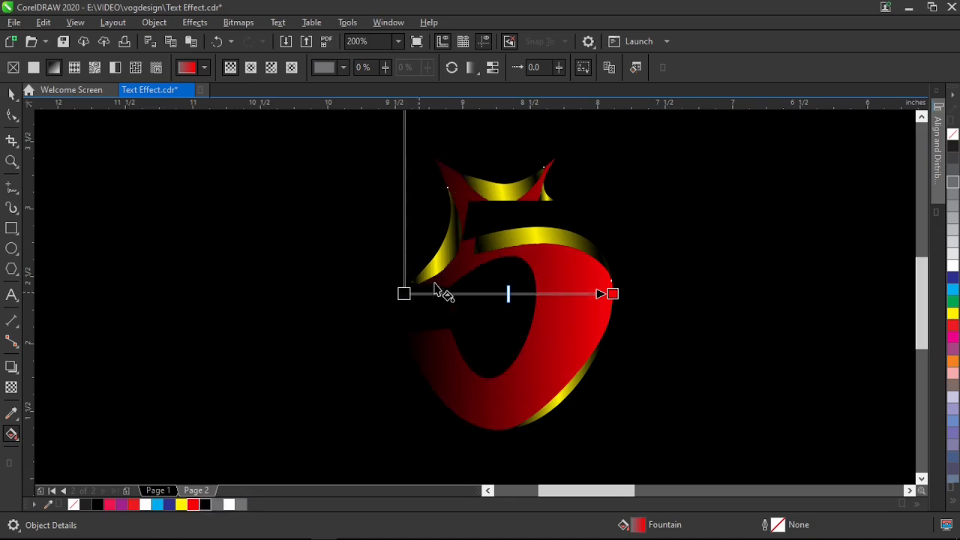
Step: Change the body's fill to a conical fountain fill, then rotate, widen and shift it so bright red falls on the lower-left end
{"action": "left_click", "coordinate": [271, 67]}
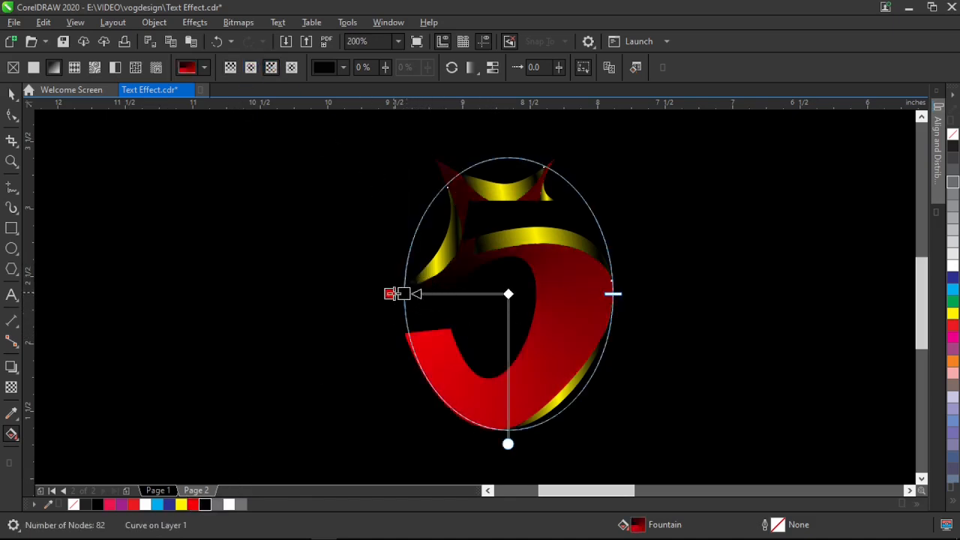
{"action": "left_click_drag", "start_coordinate": [431, 332], "coordinate": [450, 383]}
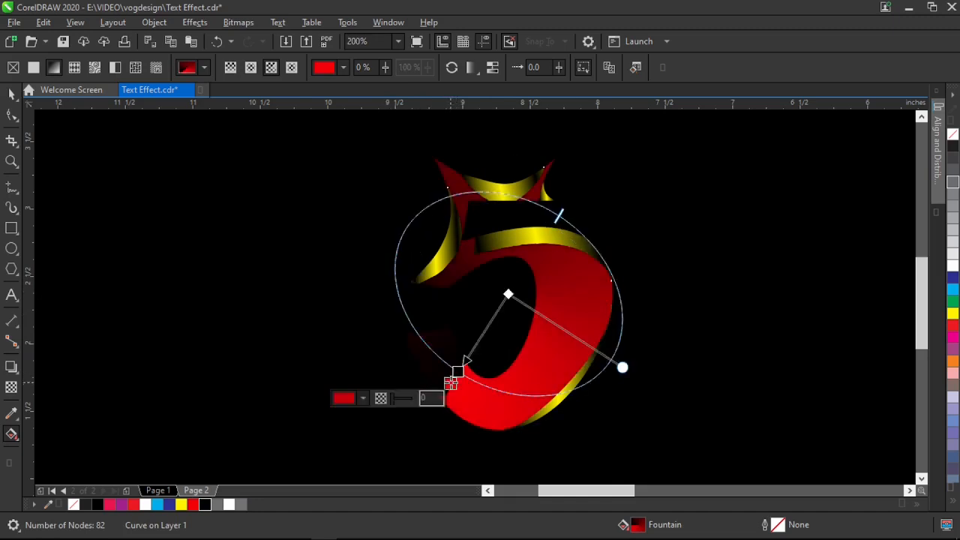
{"action": "left_click_drag", "start_coordinate": [622, 366], "coordinate": [380, 245]}
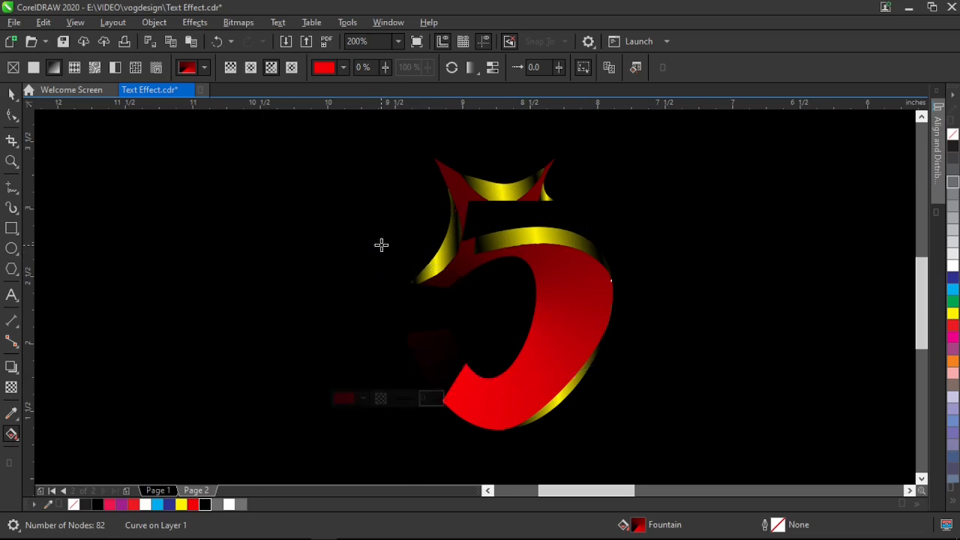
{"action": "left_click_drag", "start_coordinate": [455, 388], "coordinate": [466, 421]}
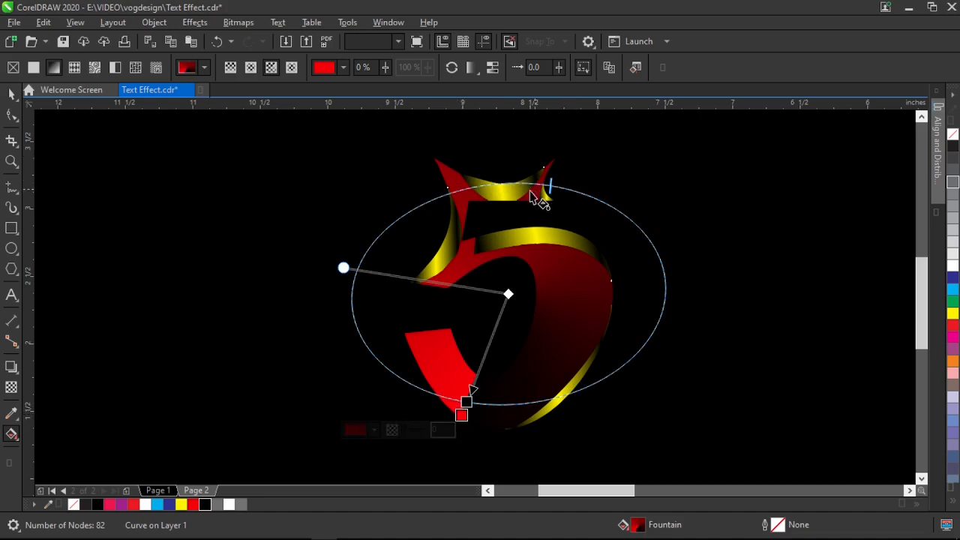
{"action": "left_click_drag", "start_coordinate": [552, 189], "coordinate": [535, 198]}
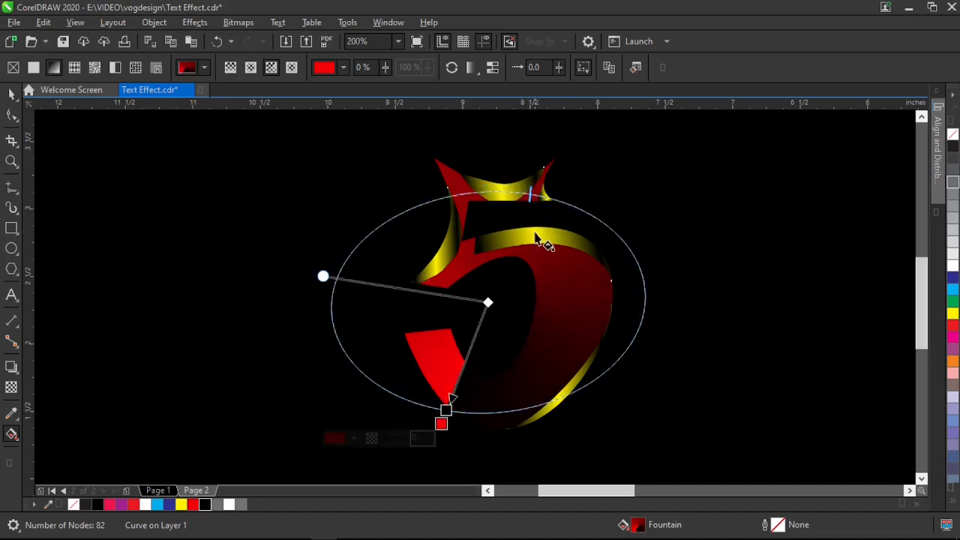
{"action": "key", "text": "space"}
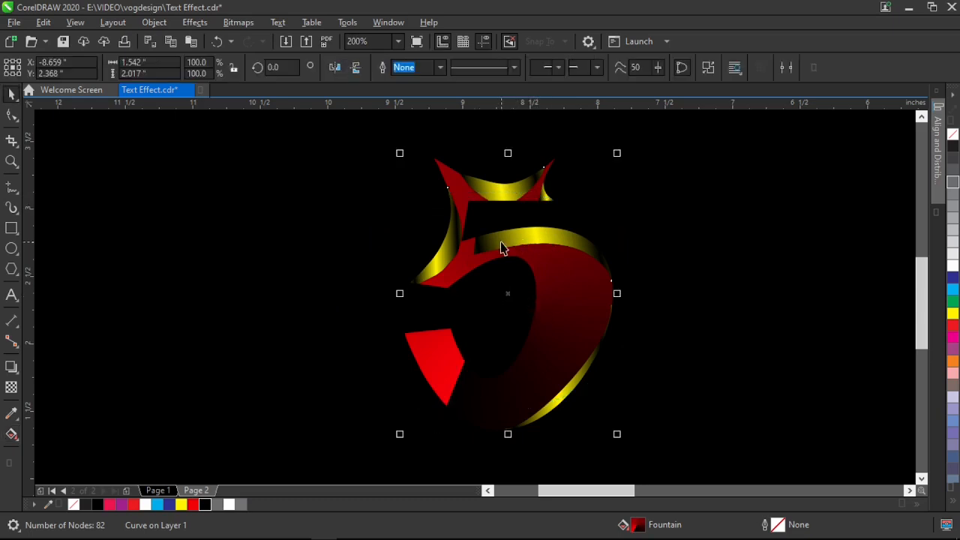
Step: Extend the left end of the highlight along the bowl's top to the stem highlight and bring it to the front
{"action": "scroll", "coordinate": [502, 248], "scroll_direction": "up", "scroll_amount": 1}
{"action": "left_click", "coordinate": [496, 237]}
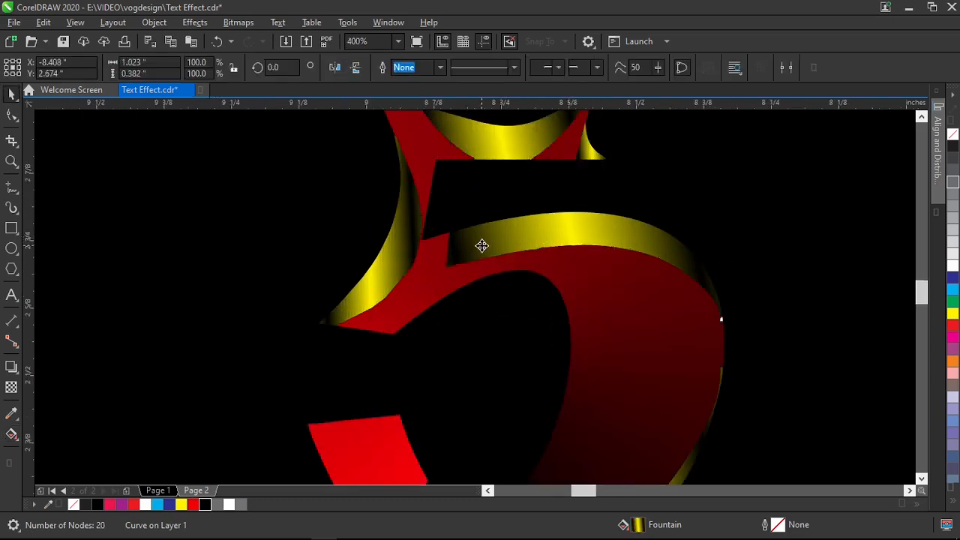
{"action": "scroll", "coordinate": [480, 246], "scroll_direction": "up", "scroll_amount": 1}
{"action": "left_click", "coordinate": [12, 115]}
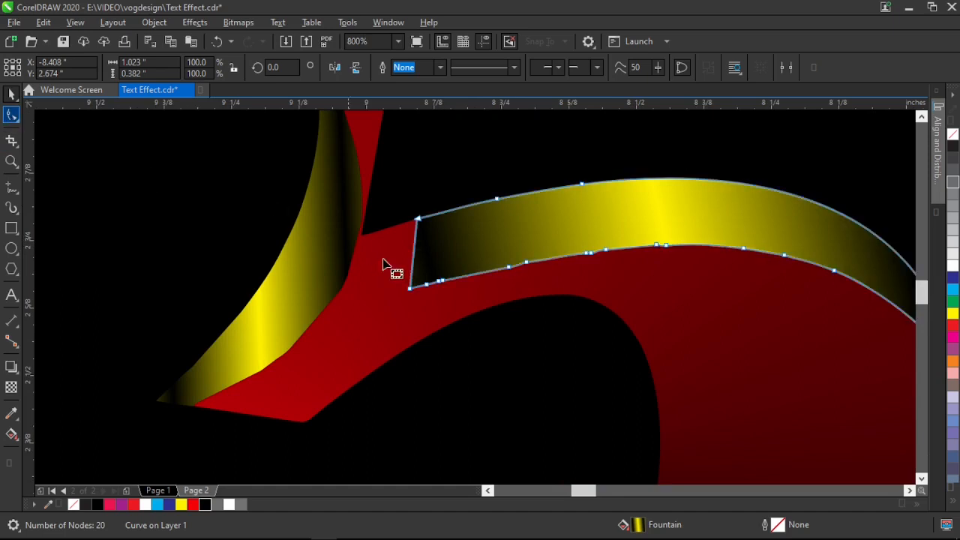
{"action": "left_click_drag", "start_coordinate": [390, 207], "coordinate": [366, 273]}
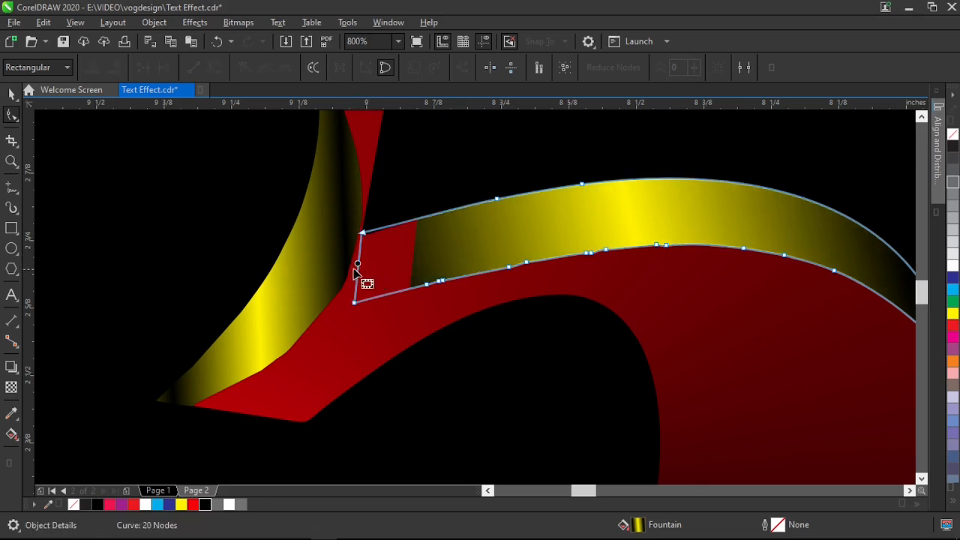
{"action": "left_click_drag", "start_coordinate": [358, 264], "coordinate": [348, 264]}
{"action": "key", "text": "space"}
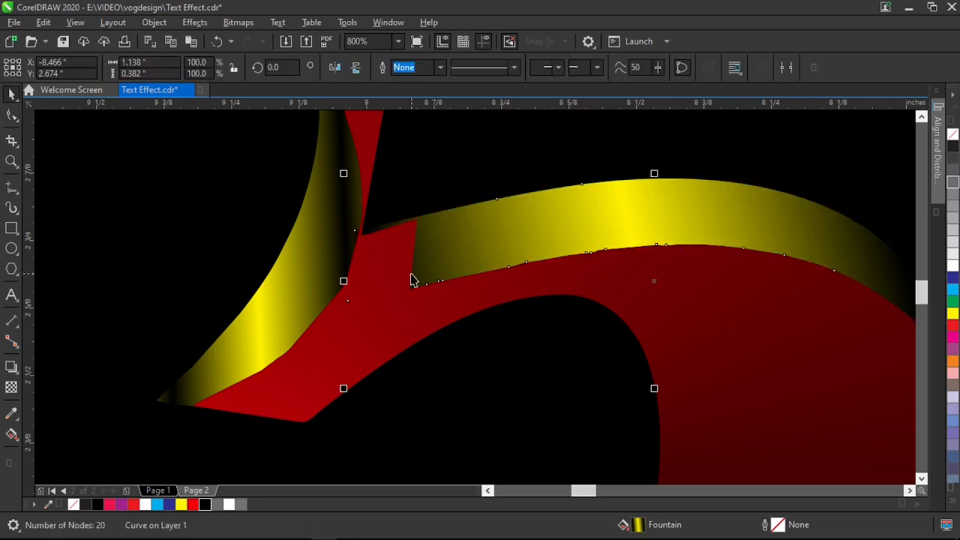
{"action": "key", "text": "shift+Page_Up"}
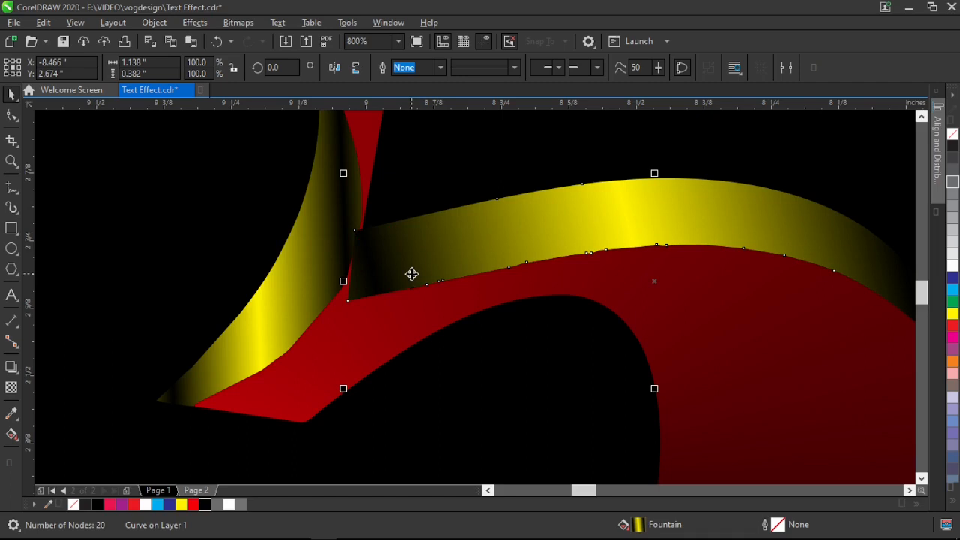
Step: Pull the left edge of the bowl-top highlight slightly inward where it meets the stem highlight
{"action": "key", "text": "F10"}
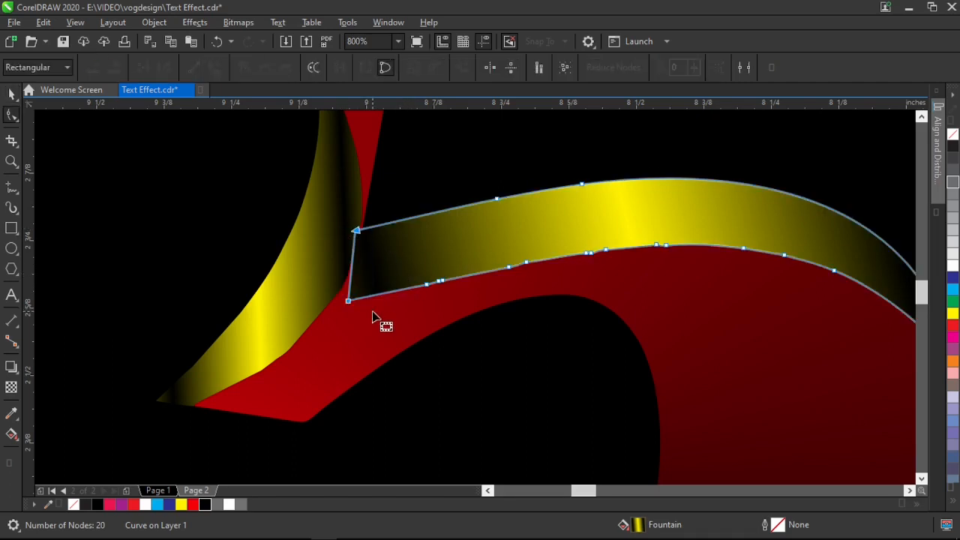
{"action": "left_click", "coordinate": [352, 264]}
{"action": "left_click_drag", "start_coordinate": [354, 264], "coordinate": [356, 264]}
{"action": "key", "text": "space"}
{"action": "scroll", "coordinate": [418, 202], "scroll_direction": "down", "scroll_amount": 3}
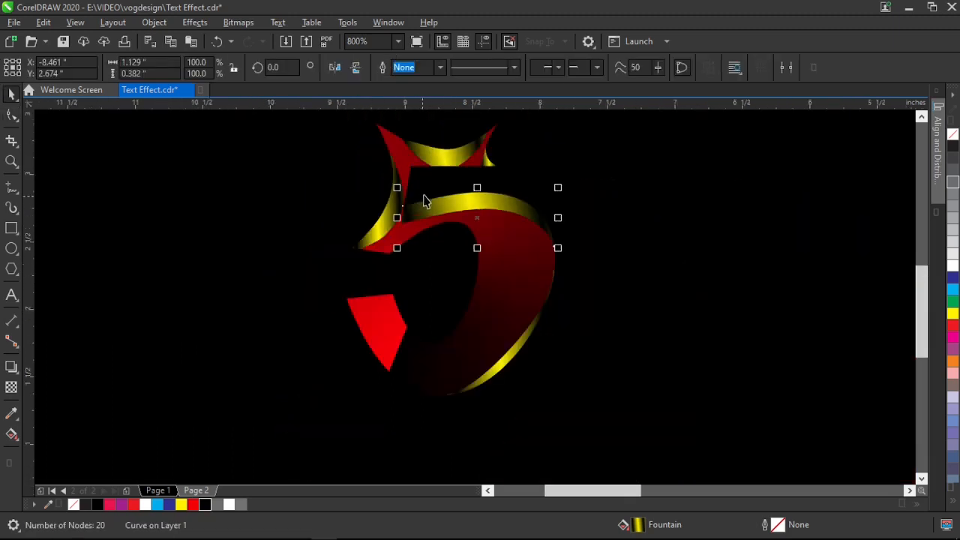
Step: Fill the black background rectangle behind the 5 with white
{"action": "scroll", "coordinate": [452, 223], "scroll_direction": "down", "scroll_amount": 1}
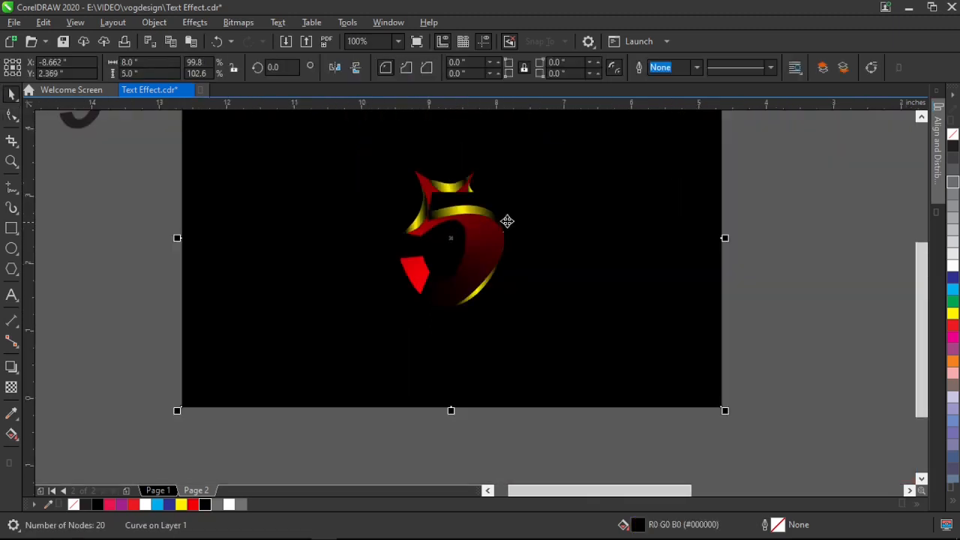
{"action": "left_click", "coordinate": [507, 220]}
{"action": "left_click", "coordinate": [798, 207]}
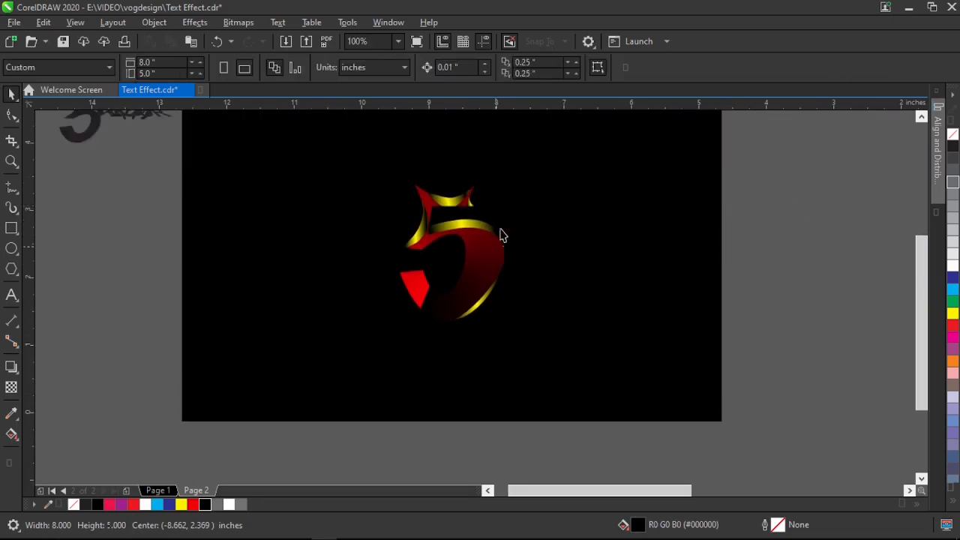
{"action": "scroll", "coordinate": [516, 213], "scroll_direction": "up", "scroll_amount": 1}
{"action": "left_click", "coordinate": [390, 325]}
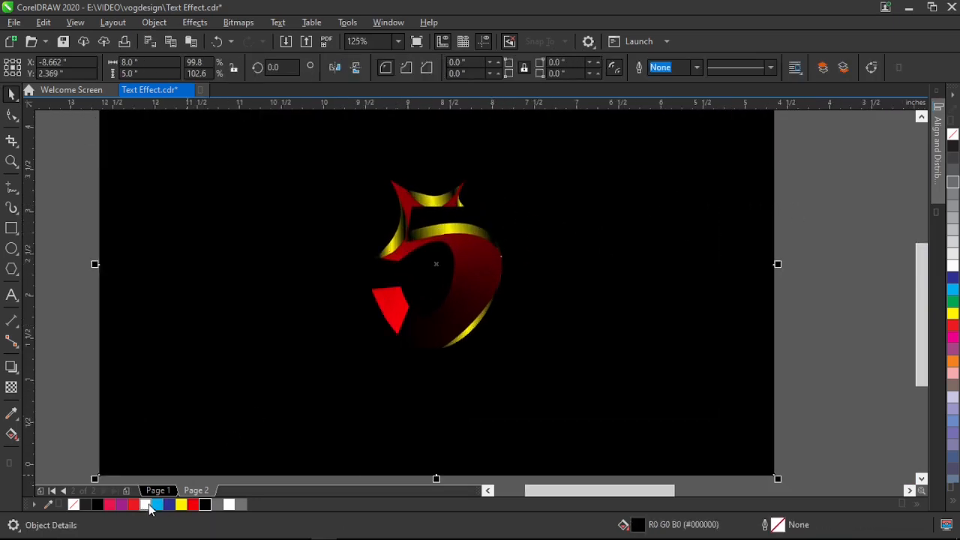
{"action": "left_click", "coordinate": [146, 504]}
{"action": "scroll", "coordinate": [531, 274], "scroll_direction": "down", "scroll_amount": 1}
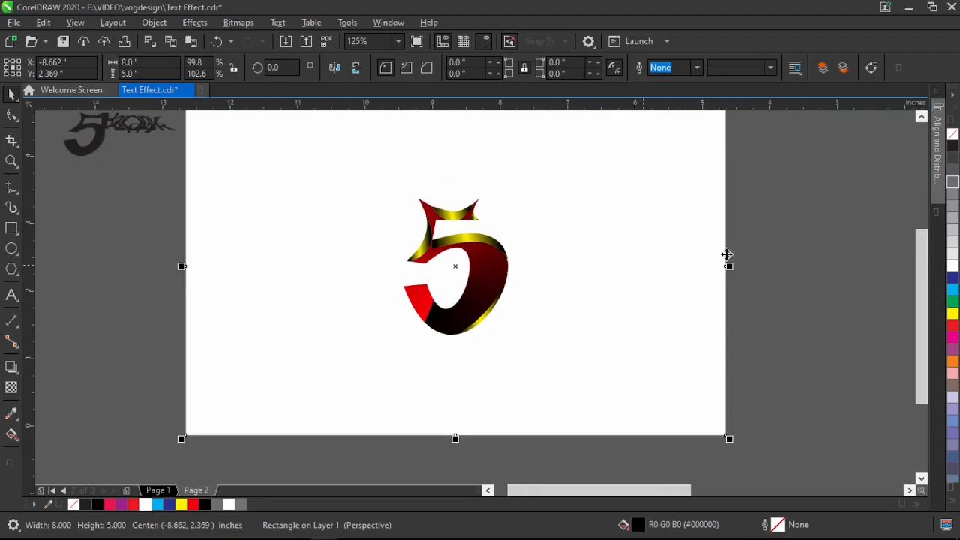
{"action": "left_click", "coordinate": [757, 245]}
Step: Enlarge all pieces of the 5 together about their centre to about 2.6 by 3.4 in
{"action": "scroll", "coordinate": [429, 231], "scroll_direction": "up", "scroll_amount": 1}
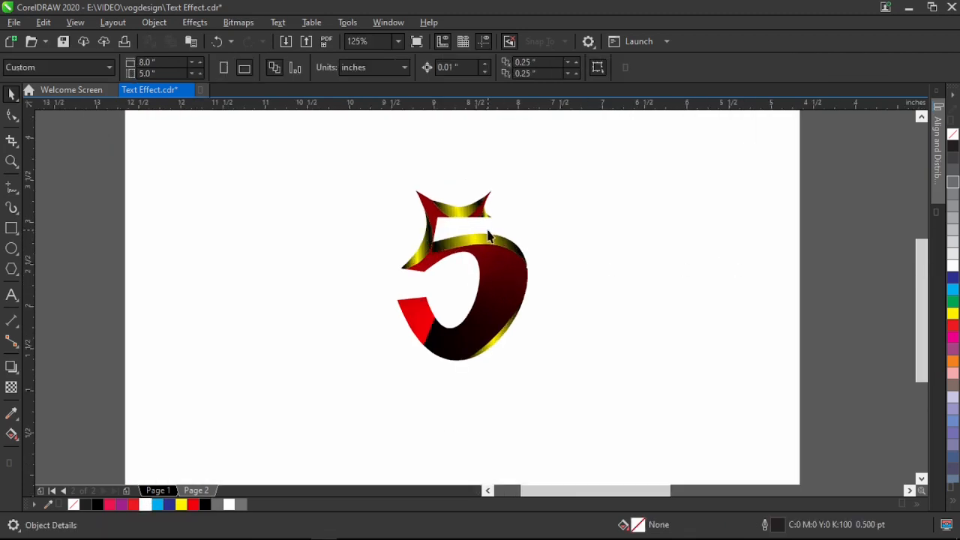
{"action": "scroll", "coordinate": [472, 231], "scroll_direction": "down", "scroll_amount": 3}
{"action": "left_click_drag", "start_coordinate": [611, 147], "coordinate": [387, 324]}
{"action": "left_click_drag", "start_coordinate": [491, 282], "coordinate": [534, 315]}
Step: Copy the TEXT MANIPULATION caption from the reference card to below the 5 and centre it horizontally on the white rectangle
{"action": "scroll", "coordinate": [503, 278], "scroll_direction": "down", "scroll_amount": 3}
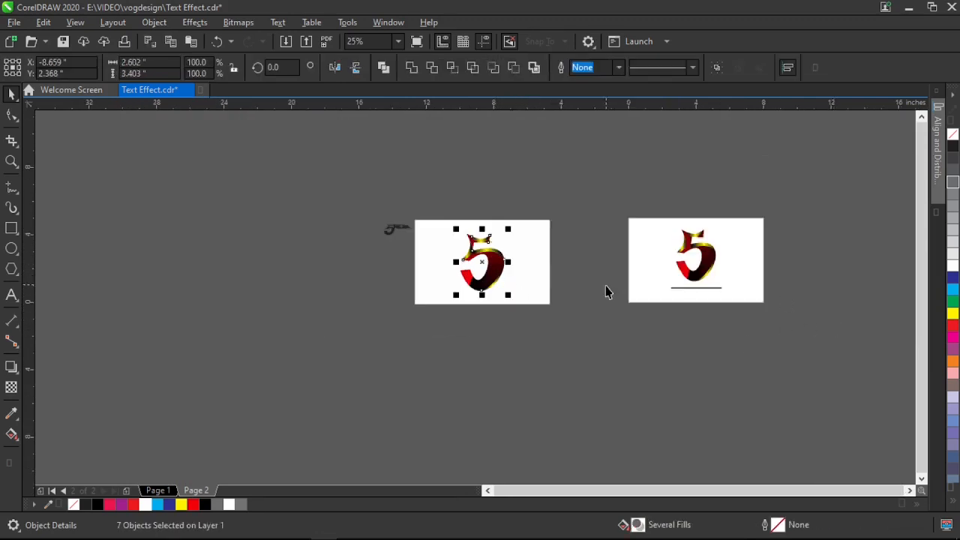
{"action": "scroll", "coordinate": [605, 291], "scroll_direction": "up", "scroll_amount": 2}
{"action": "left_click", "coordinate": [891, 316]}
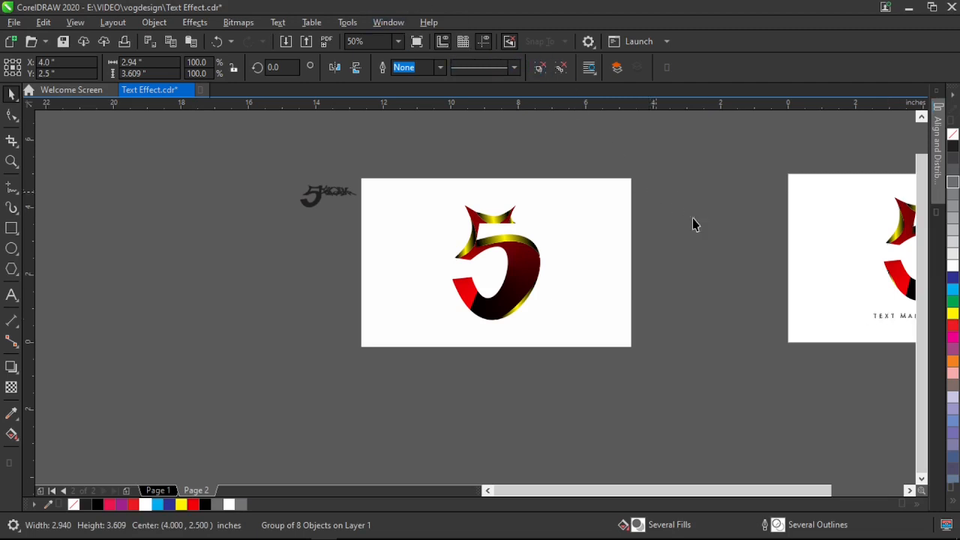
{"action": "left_click", "coordinate": [844, 300]}
{"action": "left_click_drag", "start_coordinate": [888, 316], "coordinate": [574, 321]}
{"action": "right_click", "coordinate": [574, 321]}
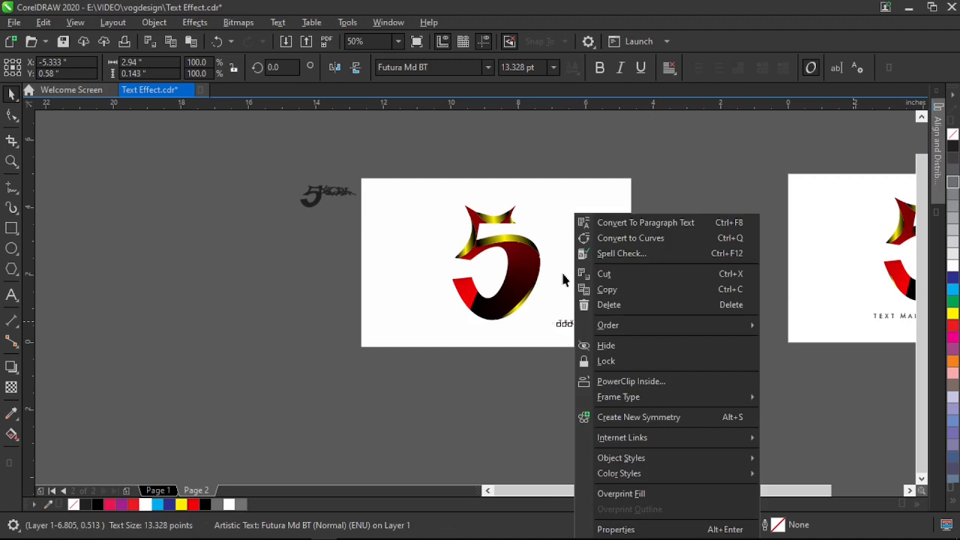
{"action": "left_click", "coordinate": [564, 274], "text": "shift"}
{"action": "key", "text": "c"}
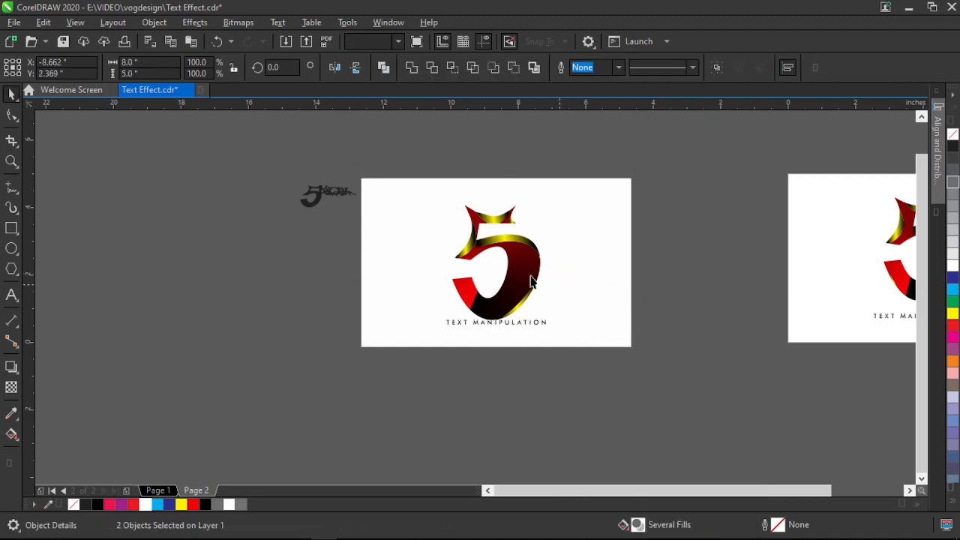
Step: Group the pieces of the 5 and scale the group about its centre to 80.4 % so it clears the caption
{"action": "left_click", "coordinate": [517, 249]}
{"action": "left_click_drag", "start_coordinate": [419, 180], "coordinate": [544, 348]}
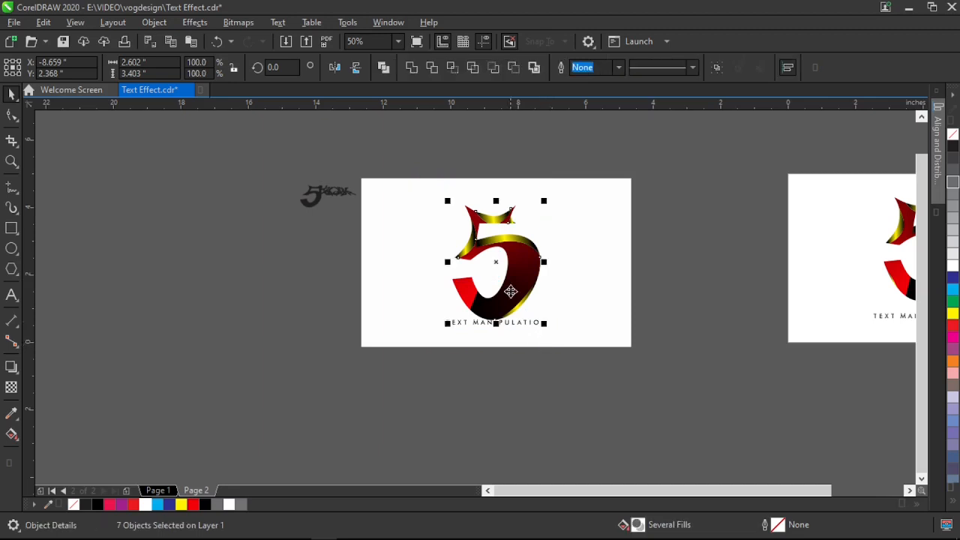
{"action": "key", "text": "ctrl+g"}
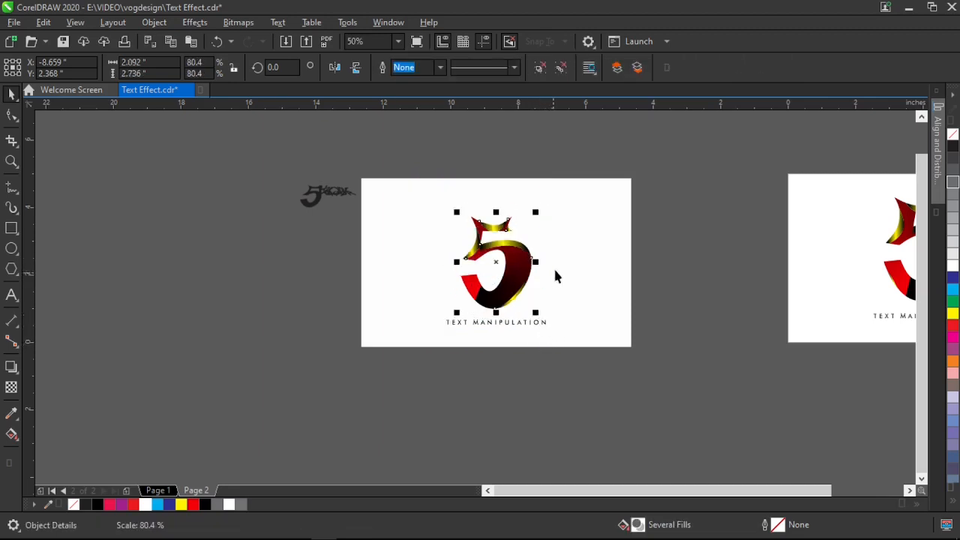
{"action": "left_click", "coordinate": [555, 268], "text": "shift"}
{"action": "key", "text": "Escape"}
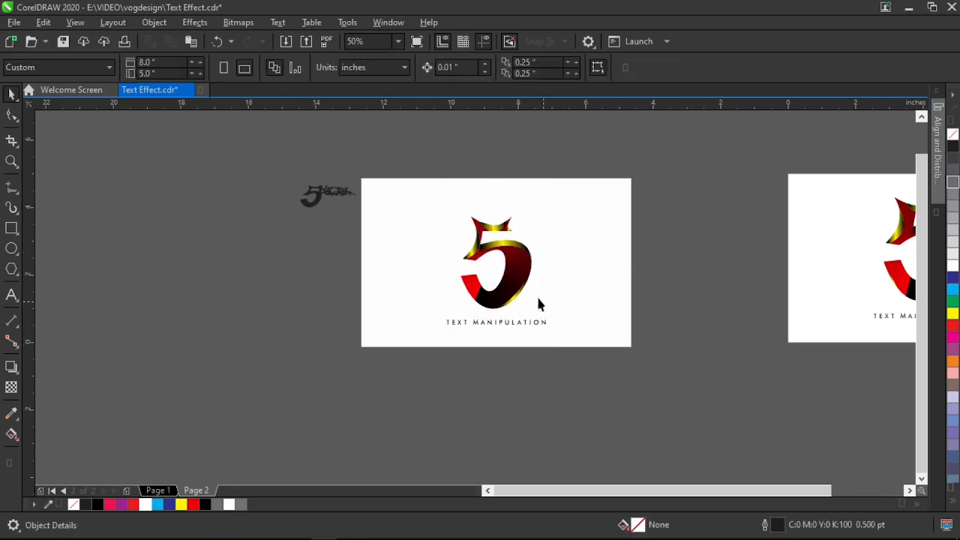
Step: Move the white rectangle together with the 5 and its caption to just beside the reference card
{"action": "left_click_drag", "start_coordinate": [343, 159], "coordinate": [673, 361]}
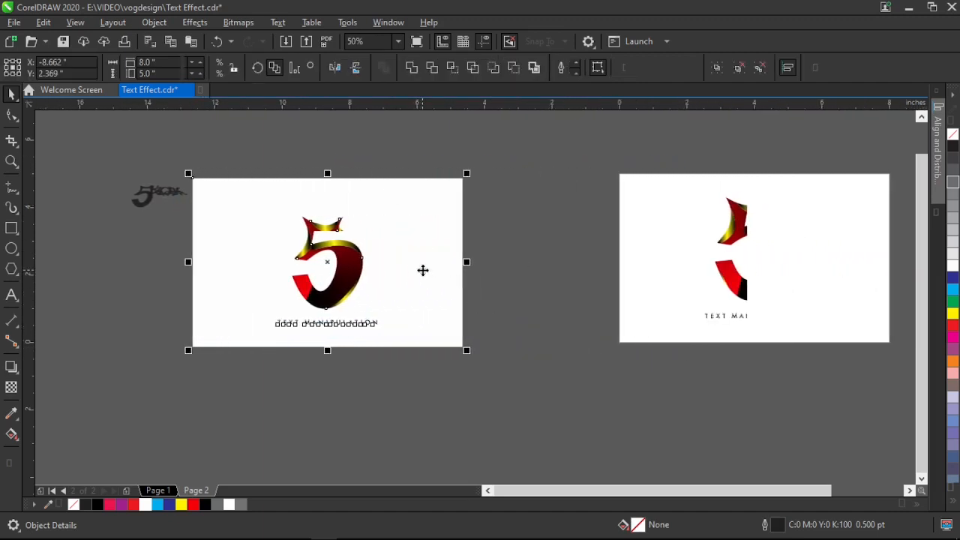
{"action": "left_click_drag", "start_coordinate": [421, 269], "coordinate": [569, 272]}
{"action": "left_click", "coordinate": [671, 390]}
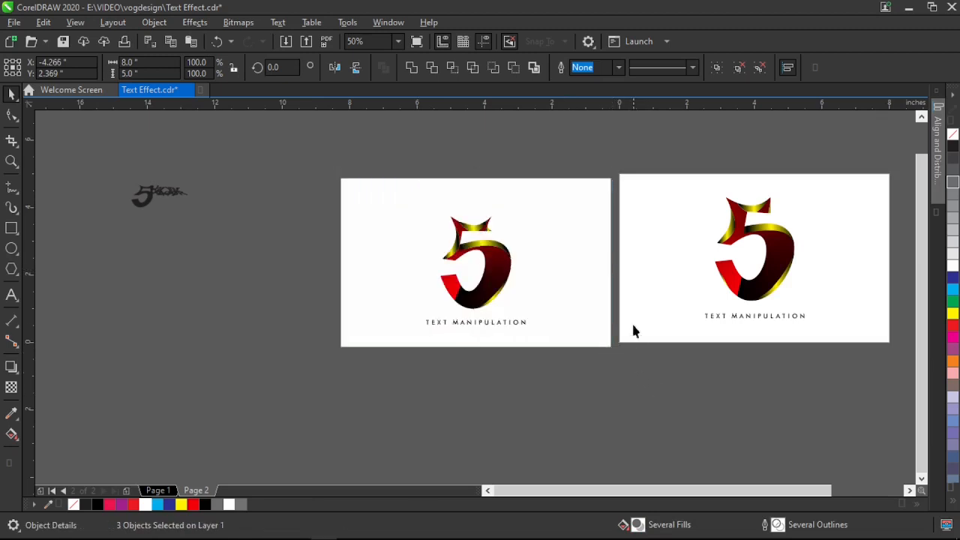
{"action": "scroll", "coordinate": [611, 326], "scroll_direction": "right", "scroll_amount": 3}
{"action": "scroll", "coordinate": [588, 323], "scroll_direction": "down", "scroll_amount": 2}
{"action": "scroll", "coordinate": [671, 149], "scroll_direction": "up", "scroll_amount": 1}
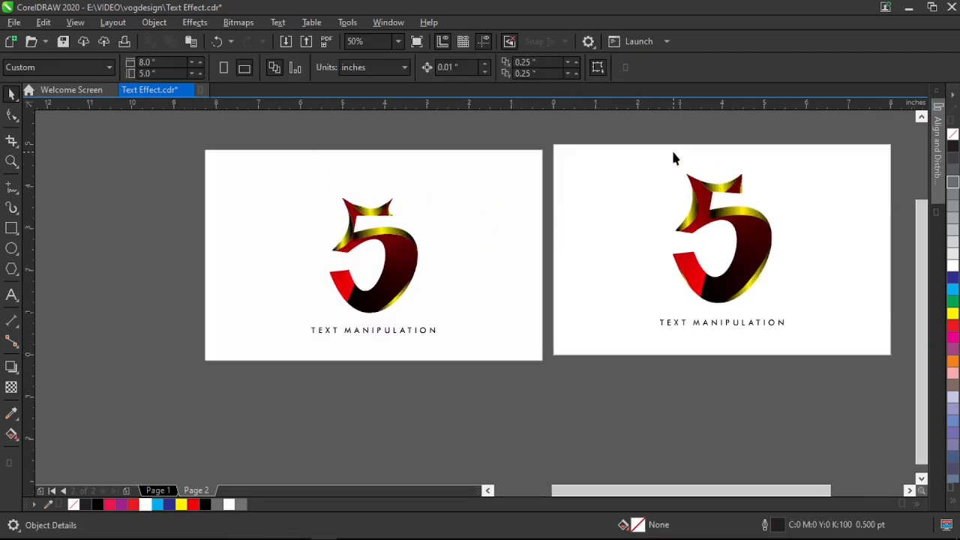
{"action": "scroll", "coordinate": [592, 263], "scroll_direction": "right", "scroll_amount": 1}
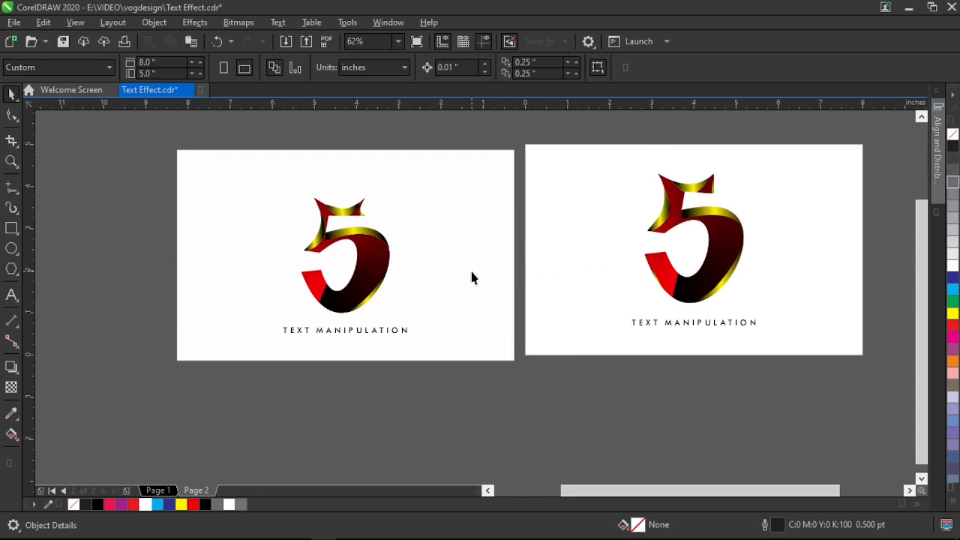
{"action": "scroll", "coordinate": [358, 264], "scroll_direction": "left", "scroll_amount": 2}
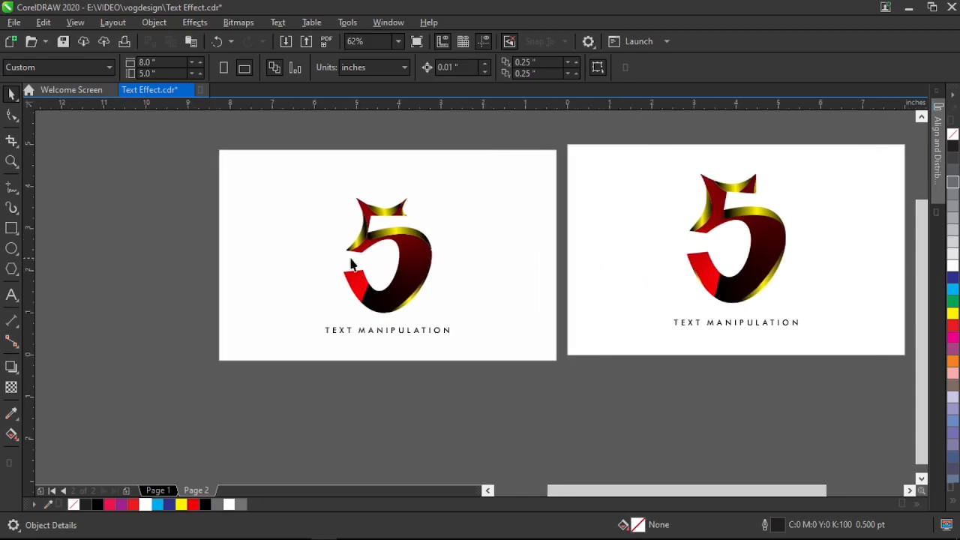
Step: Duplicate the TEXT MANIPULATION caption to the empty area left of the 5
{"action": "scroll", "coordinate": [349, 279], "scroll_direction": "up", "scroll_amount": 3}
{"action": "scroll", "coordinate": [484, 325], "scroll_direction": "left", "scroll_amount": 3}
{"action": "scroll", "coordinate": [494, 407], "scroll_direction": "up", "scroll_amount": 1}
{"action": "left_click", "coordinate": [488, 422]}
{"action": "scroll", "coordinate": [488, 422], "scroll_direction": "left", "scroll_amount": 4}
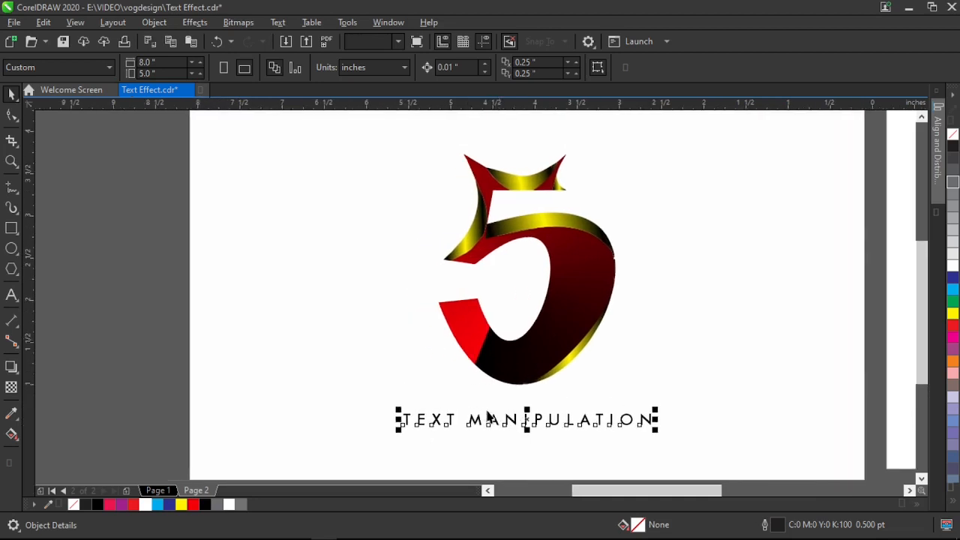
{"action": "left_click_drag", "start_coordinate": [545, 424], "coordinate": [358, 239]}
Step: Replace the duplicated caption's text with six lines: SHAPE TOOL, PERSPECTIVE, 3D ROATE, CYLINDER, PINCH/PUNCH and SPHARE
{"action": "left_click", "coordinate": [11, 295]}
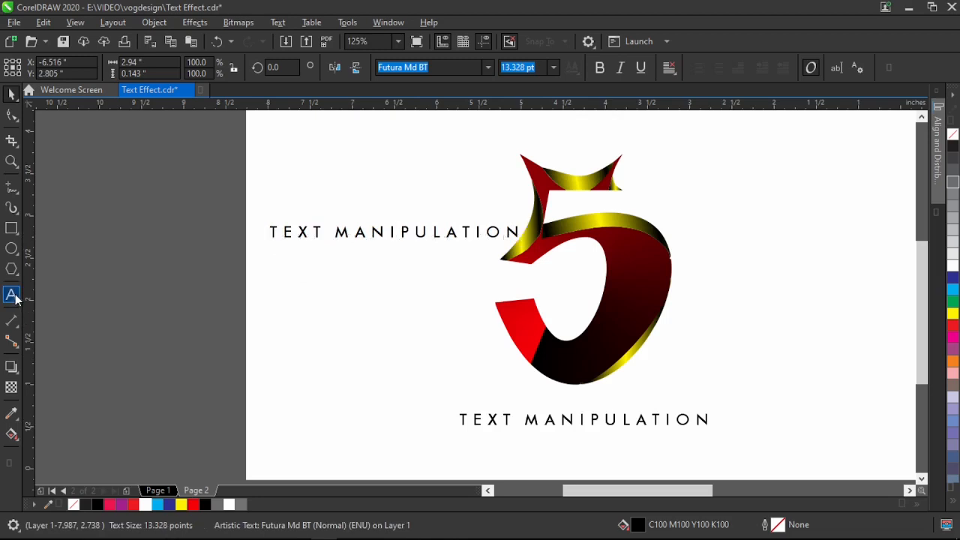
{"action": "key", "text": "ctrl+a"}
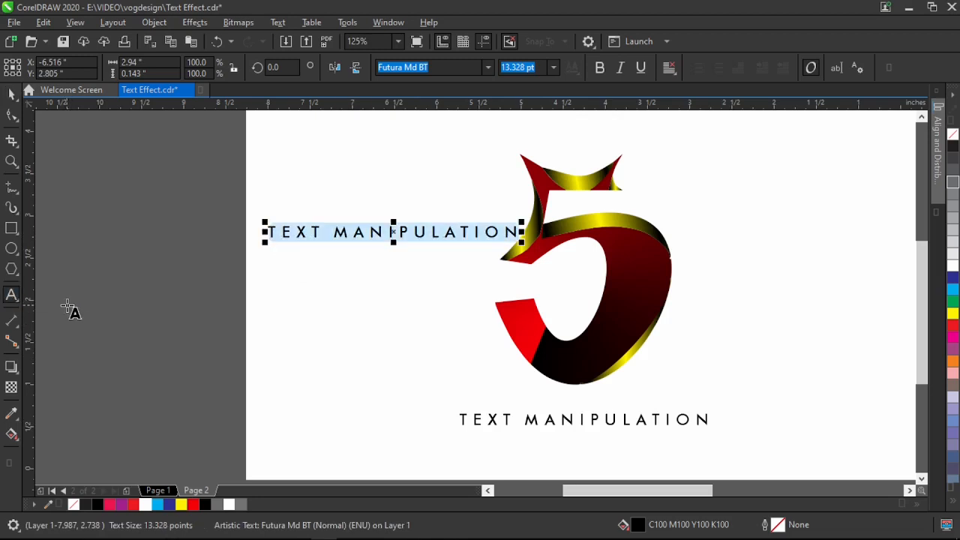
{"action": "type", "text": "SHAPE TOOL"}
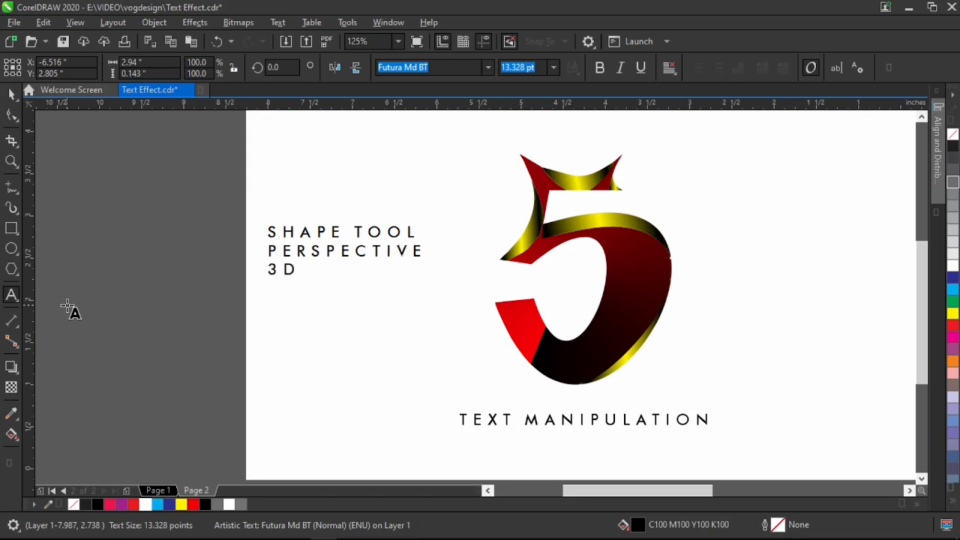
{"action": "type", "text": "ROATE"}
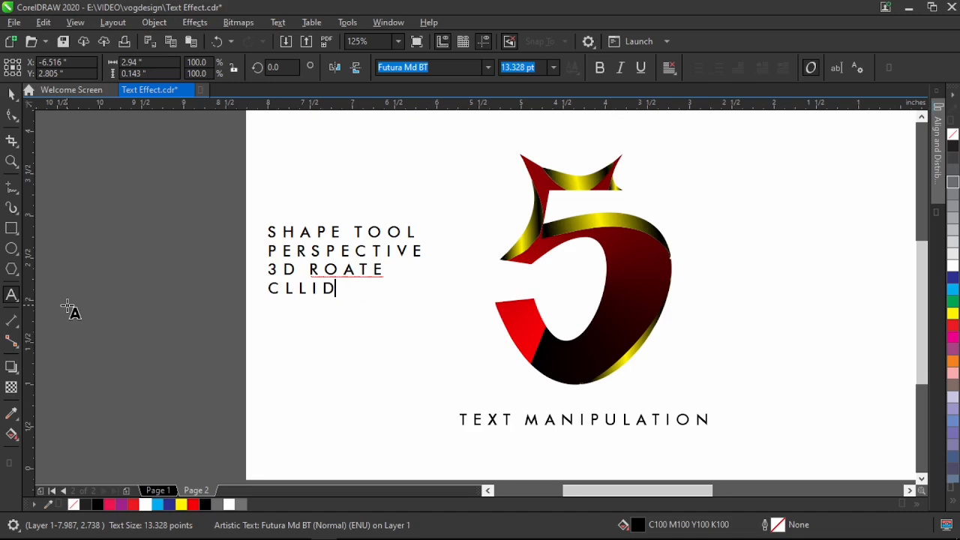
{"action": "type", "text": "NDER"}
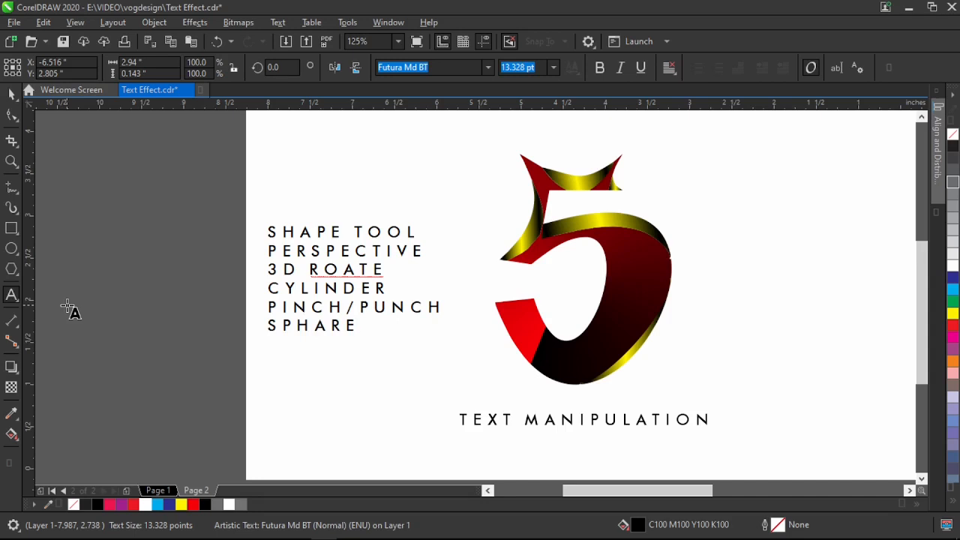
{"action": "key", "text": "ctrl+space"}
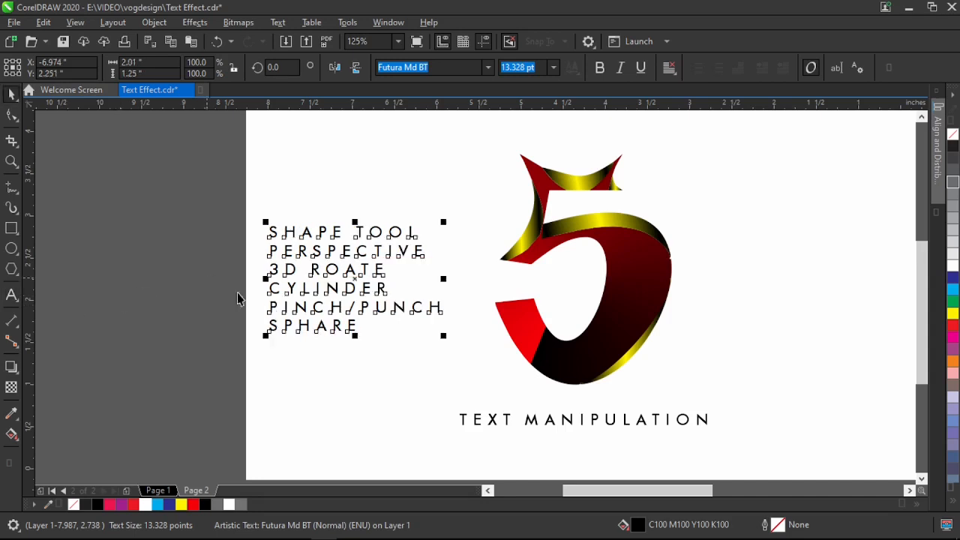
Step: Tighten the list's character spacing and roughly double its line spacing with the Shape tool
{"action": "left_click", "coordinate": [11, 115]}
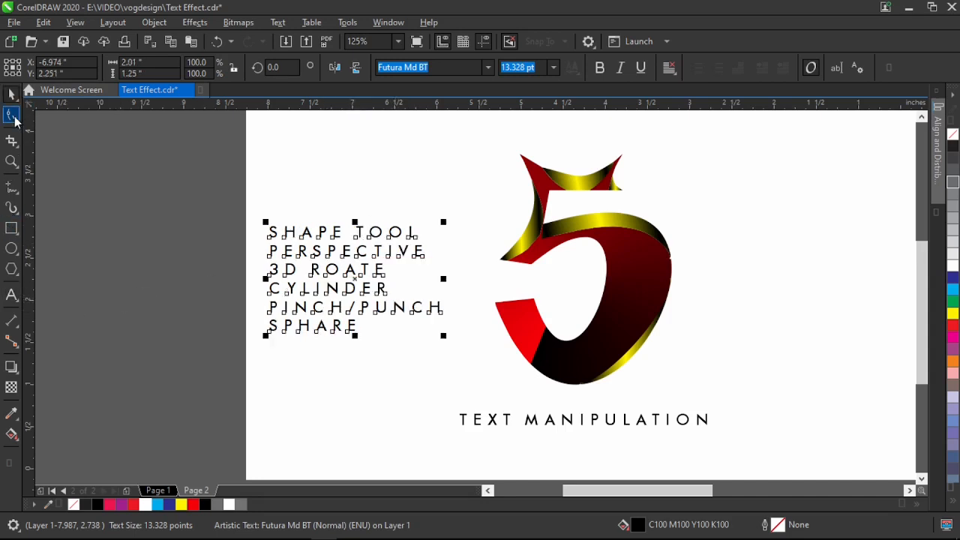
{"action": "left_click_drag", "start_coordinate": [432, 340], "coordinate": [335, 283]}
{"action": "key", "text": "space"}
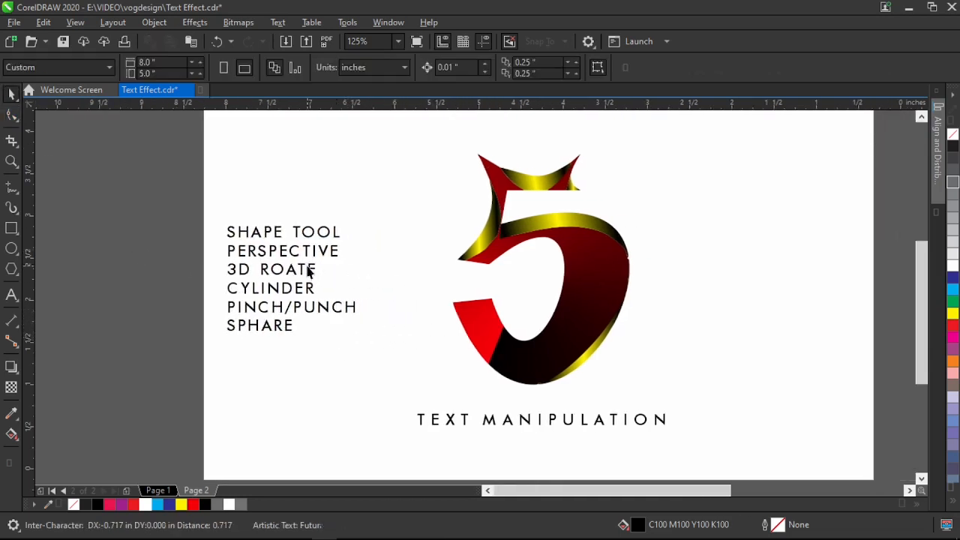
{"action": "left_click", "coordinate": [296, 274]}
{"action": "key", "text": "space"}
{"action": "left_click_drag", "start_coordinate": [219, 339], "coordinate": [226, 431]}
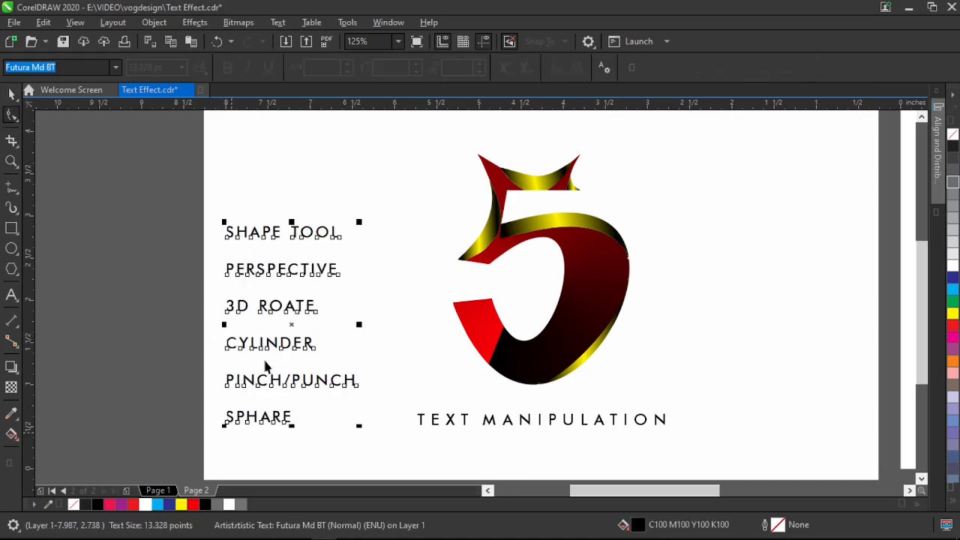
{"action": "key", "text": "space"}
Step: Centre the six-line list vertically on the white rectangle
{"action": "scroll", "coordinate": [308, 294], "scroll_direction": "down", "scroll_amount": 3}
{"action": "scroll", "coordinate": [311, 269], "scroll_direction": "down", "scroll_amount": 1}
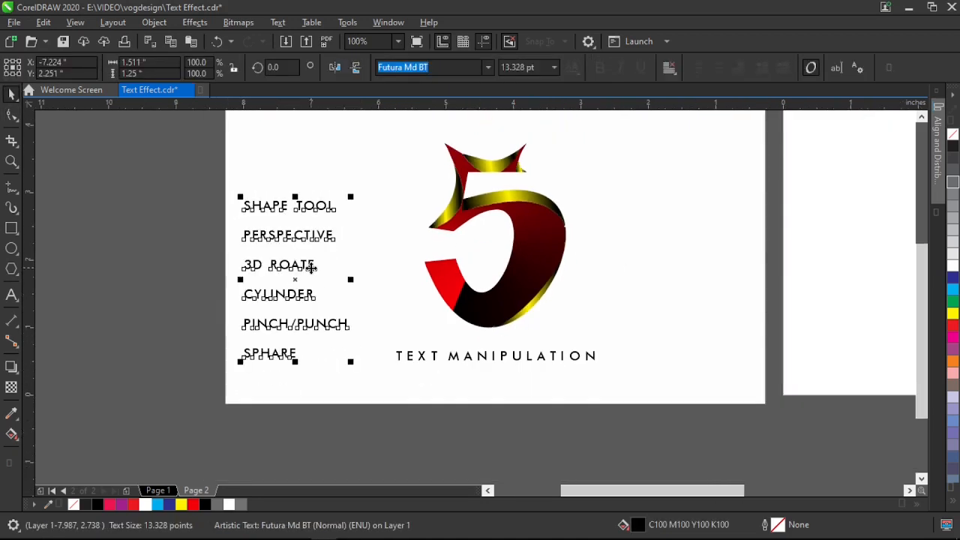
{"action": "scroll", "coordinate": [368, 255], "scroll_direction": "up", "scroll_amount": 3}
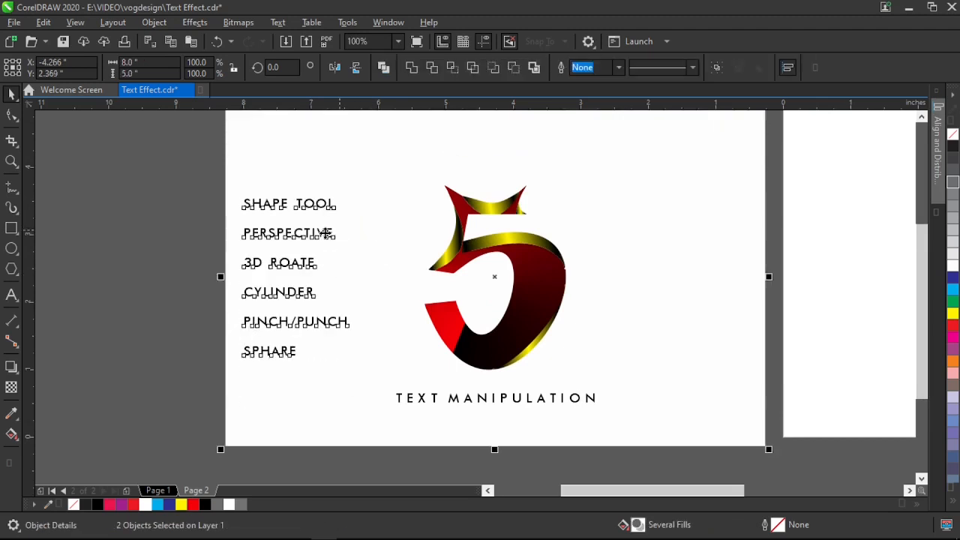
{"action": "scroll", "coordinate": [383, 285], "scroll_direction": "down", "scroll_amount": 1}
{"action": "key", "text": "z"}
{"action": "left_click_drag", "start_coordinate": [244, 135], "coordinate": [692, 417]}
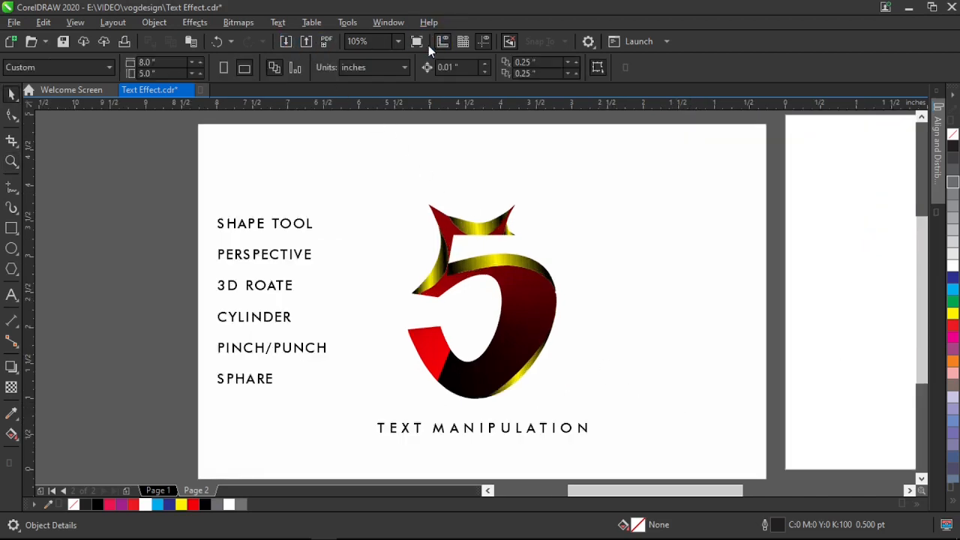